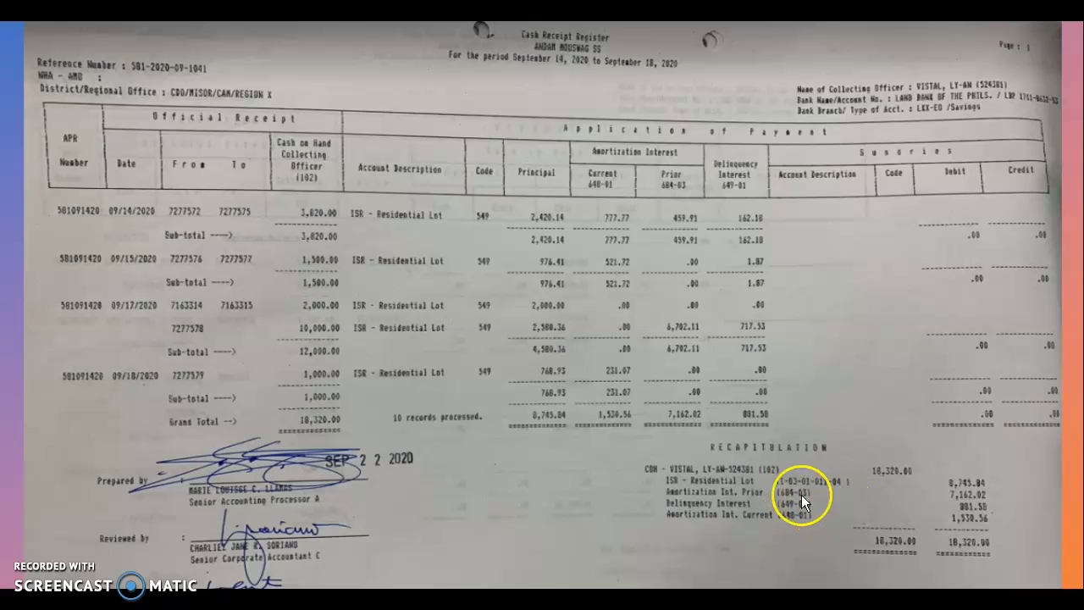
Step: Advance the slide show to the enlarged Recapitulation crop showing the 18,320.00 totals
{"action": "left_click", "coordinate": [779, 500]}
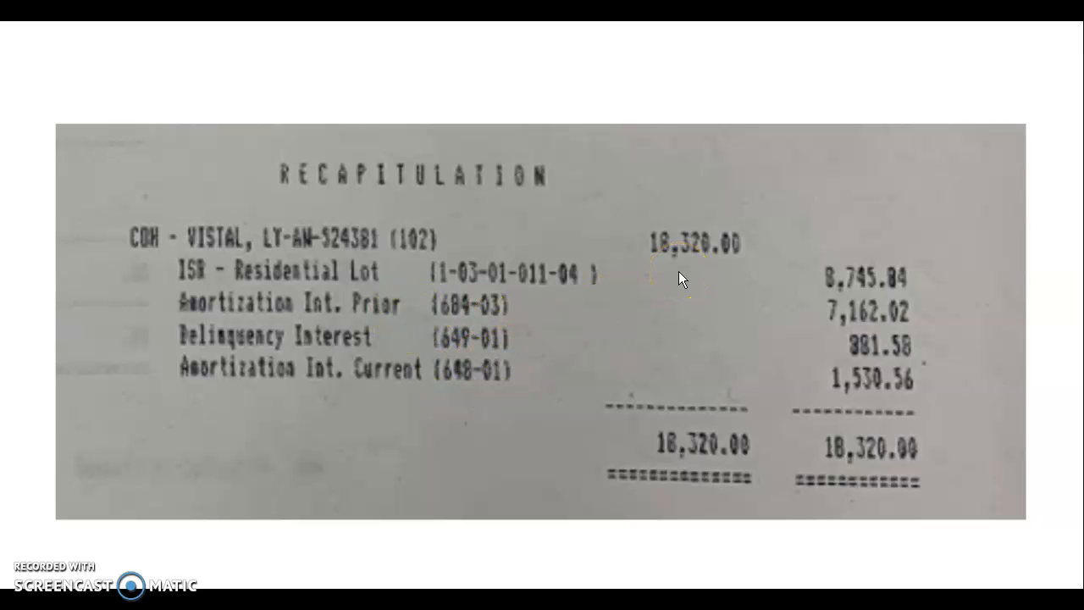
{"action": "key", "text": "alt+Tab"}
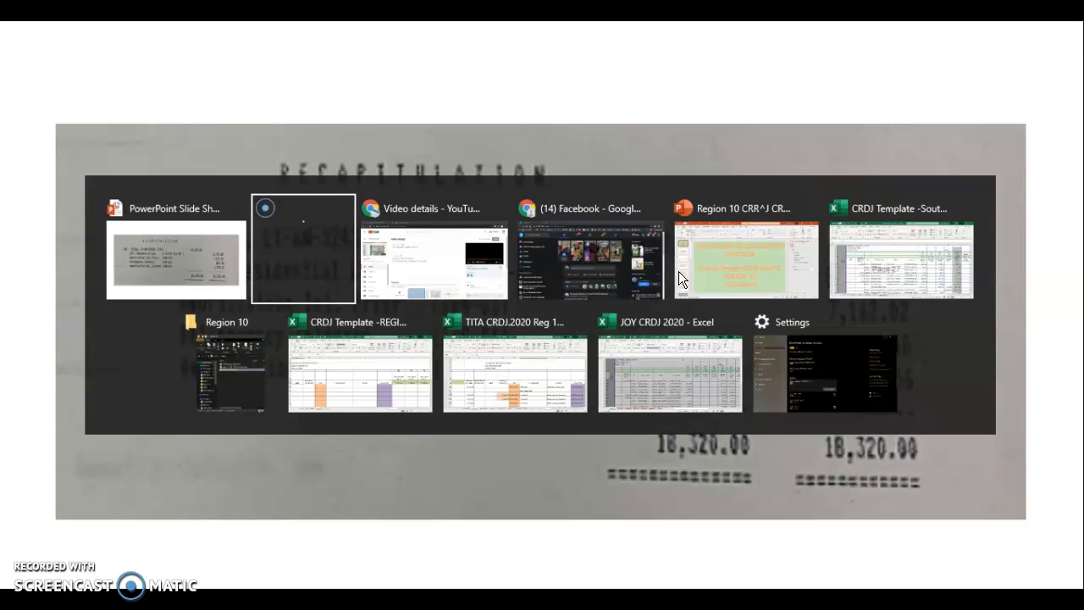
Step: Bring the regional CRDJ Template workbook forward and select the first entry cell, D27
{"action": "key", "text": "Tab"}
{"action": "key", "text": "Tab"}
{"action": "key", "text": "Tab"}
{"action": "key", "text": "Tab"}
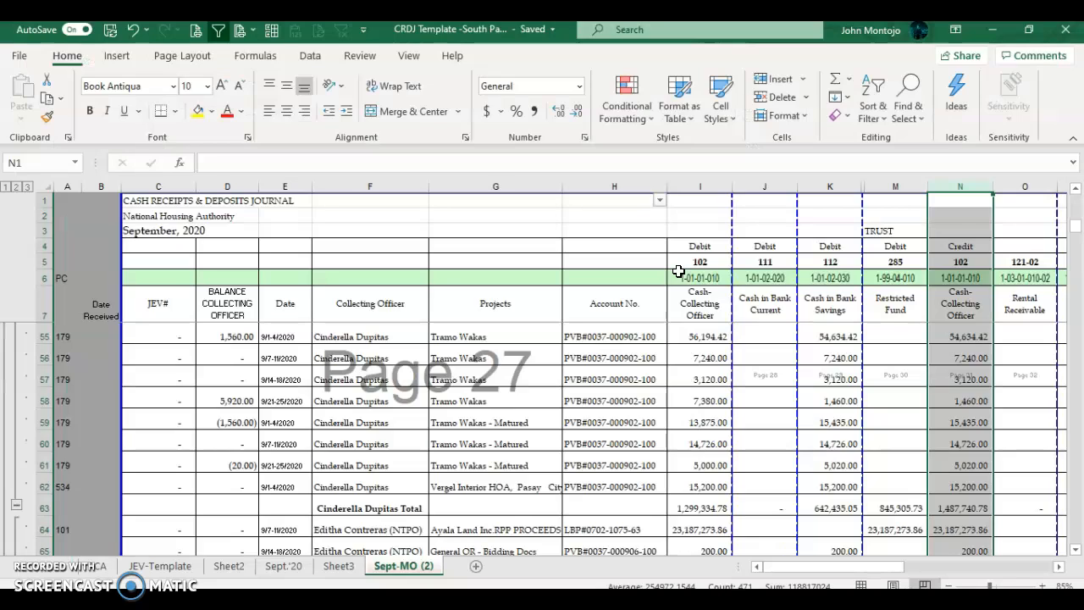
{"action": "key", "text": "alt+Tab"}
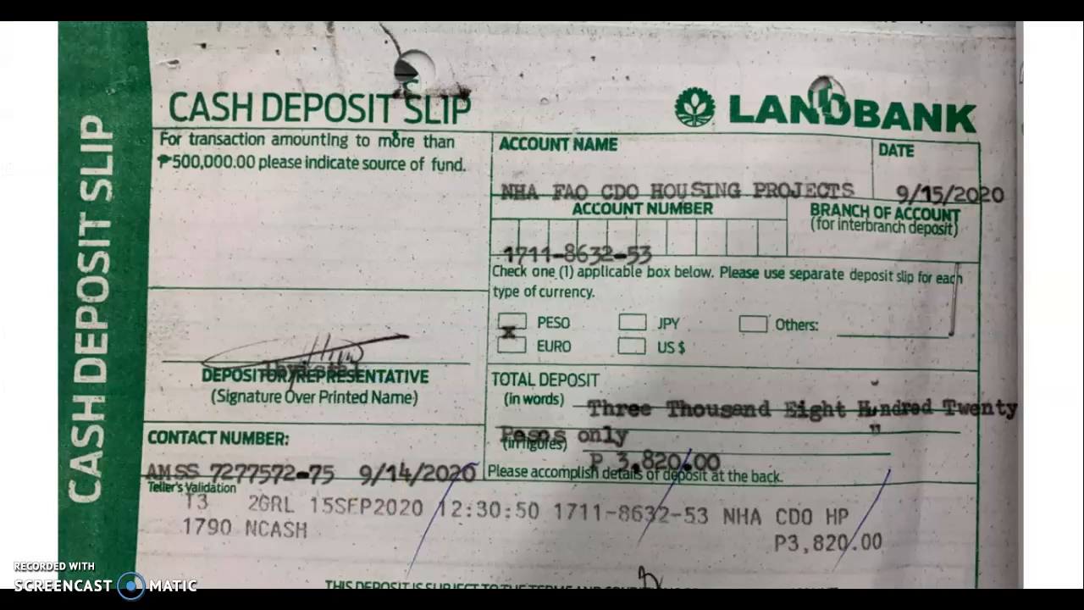
{"action": "key", "text": "alt+Tab"}
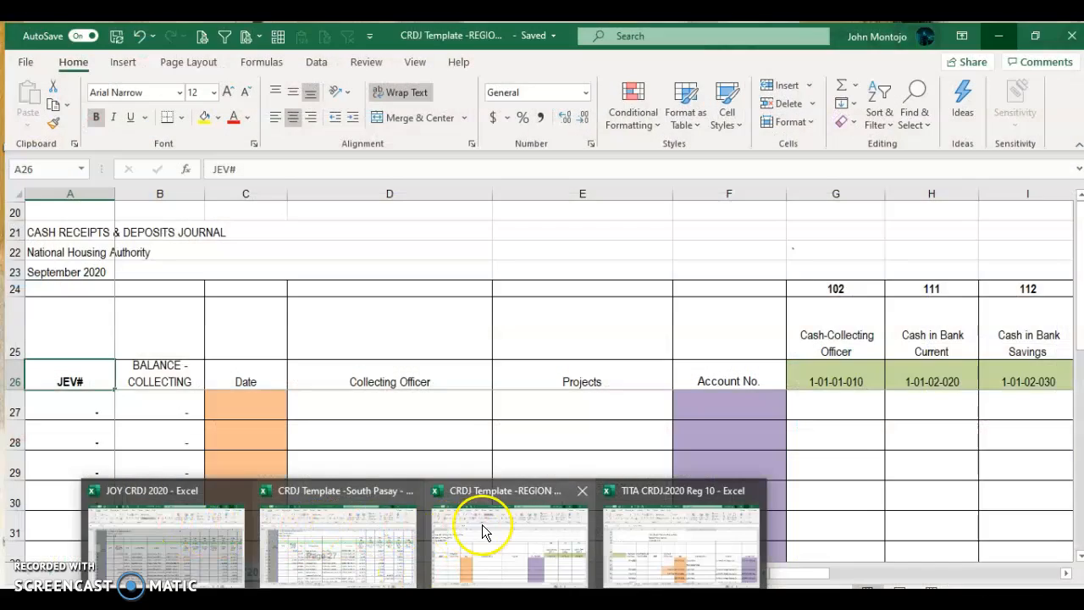
{"action": "left_click", "coordinate": [483, 532]}
{"action": "left_click", "coordinate": [311, 366]}
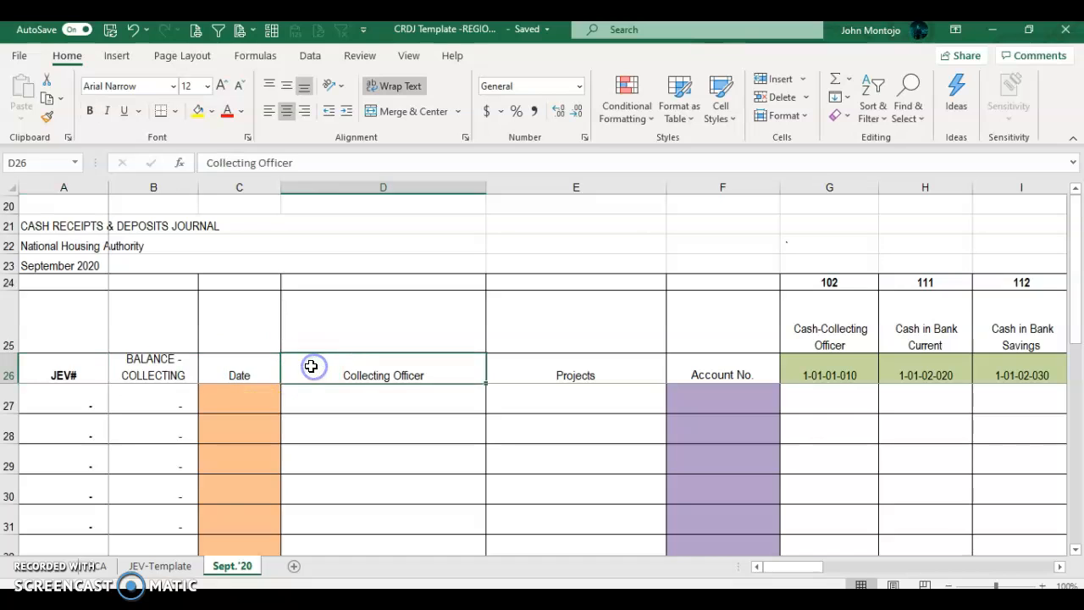
{"action": "key", "text": "Return"}
Step: Recheck the Recapitulation slide in the slide show, then return to the Sept.'20 journal
{"action": "key", "text": "alt+Tab"}
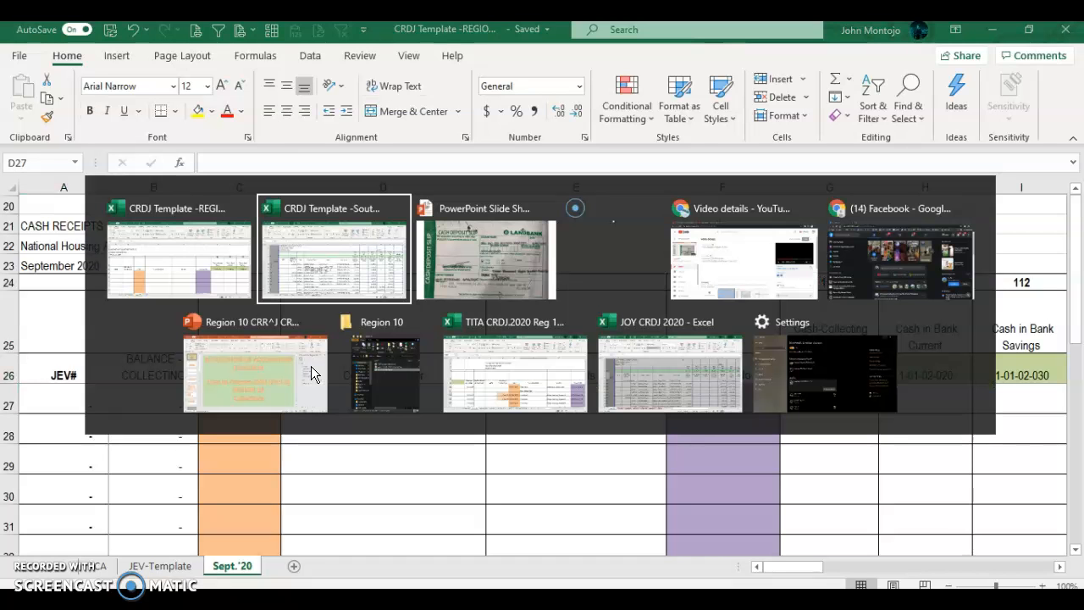
{"action": "left_click", "coordinate": [311, 365]}
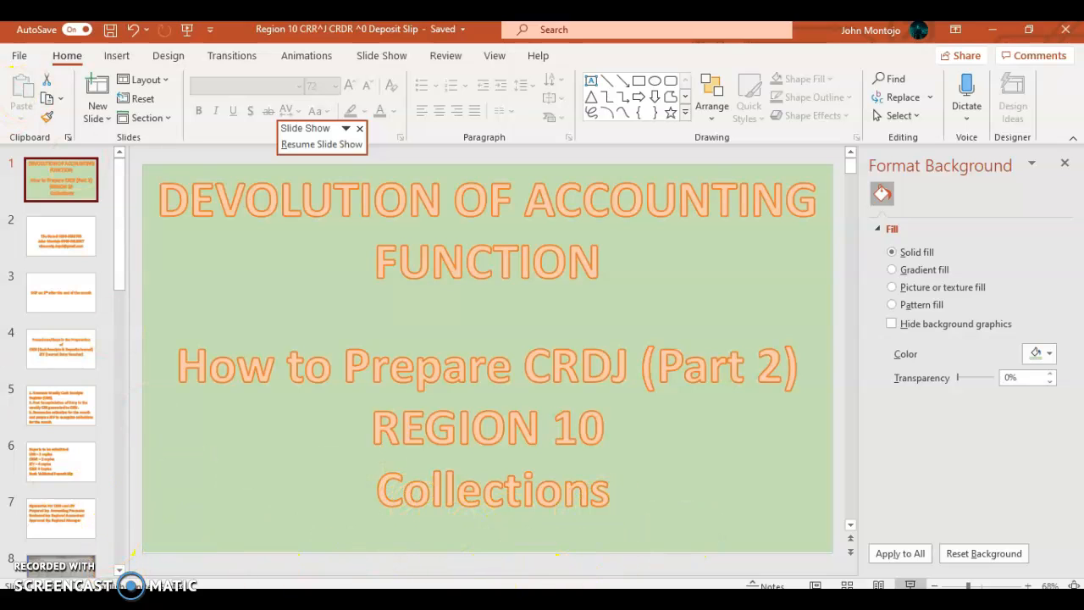
{"action": "left_click", "coordinate": [502, 600]}
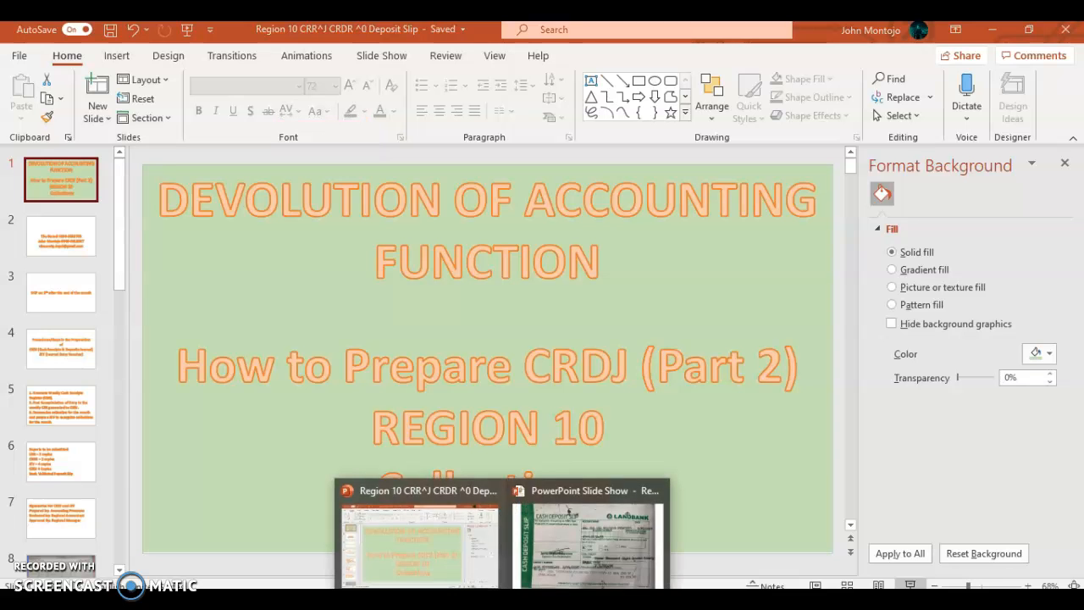
{"action": "left_click", "coordinate": [529, 574]}
{"action": "left_click", "coordinate": [475, 440]}
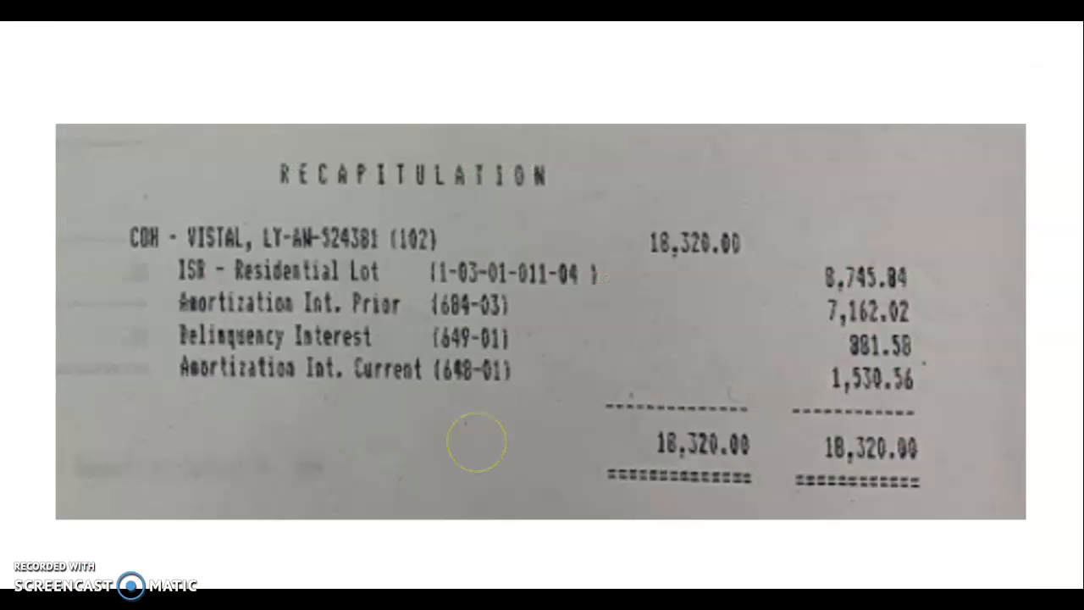
{"action": "key", "text": "alt+Tab"}
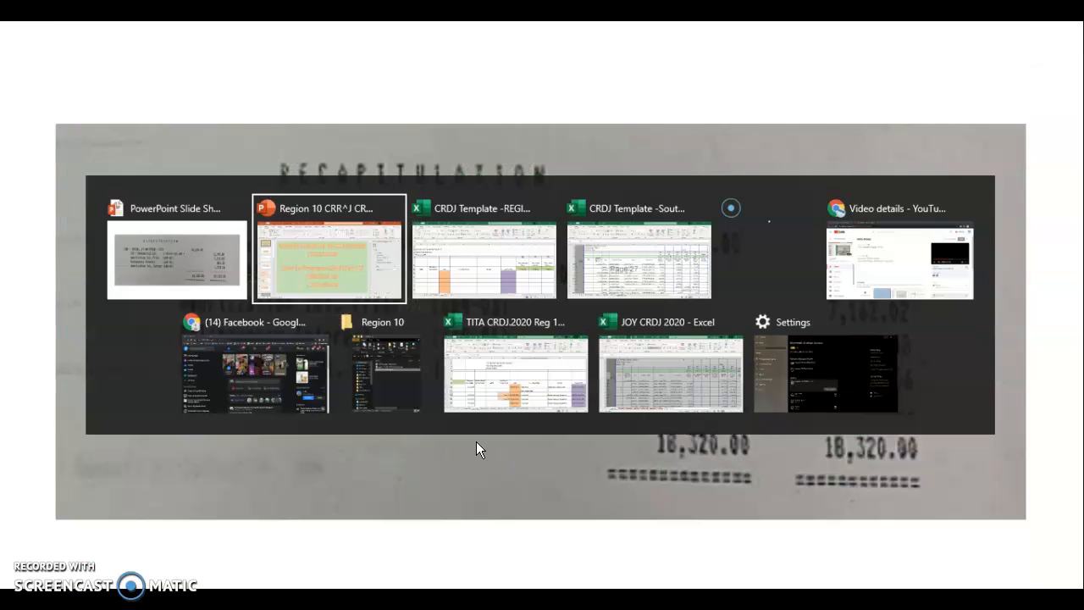
{"action": "key", "text": "alt+Tab"}
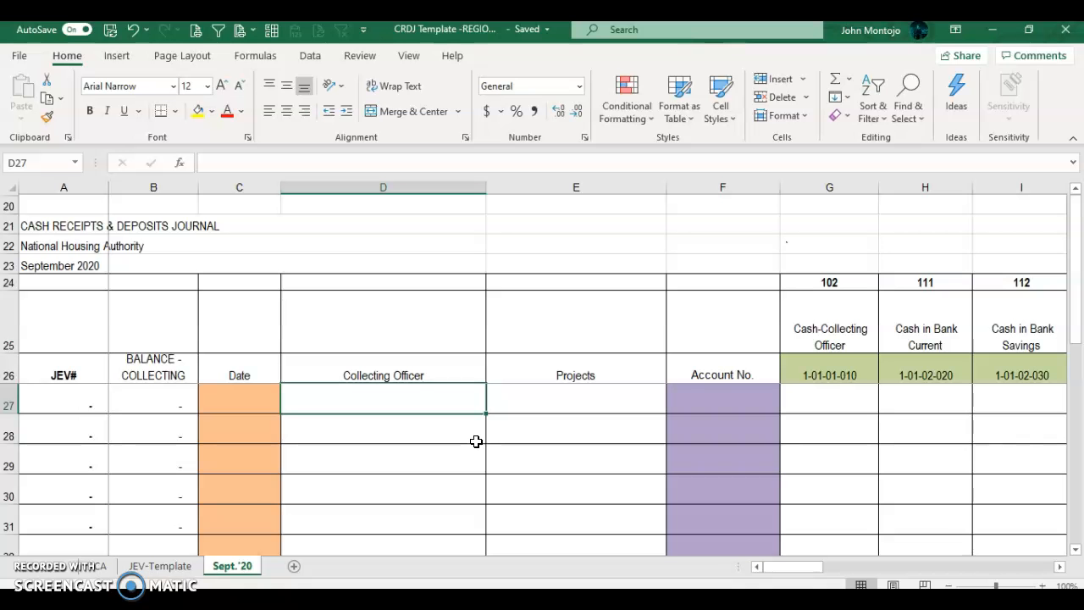
{"action": "key", "text": "alt+Tab"}
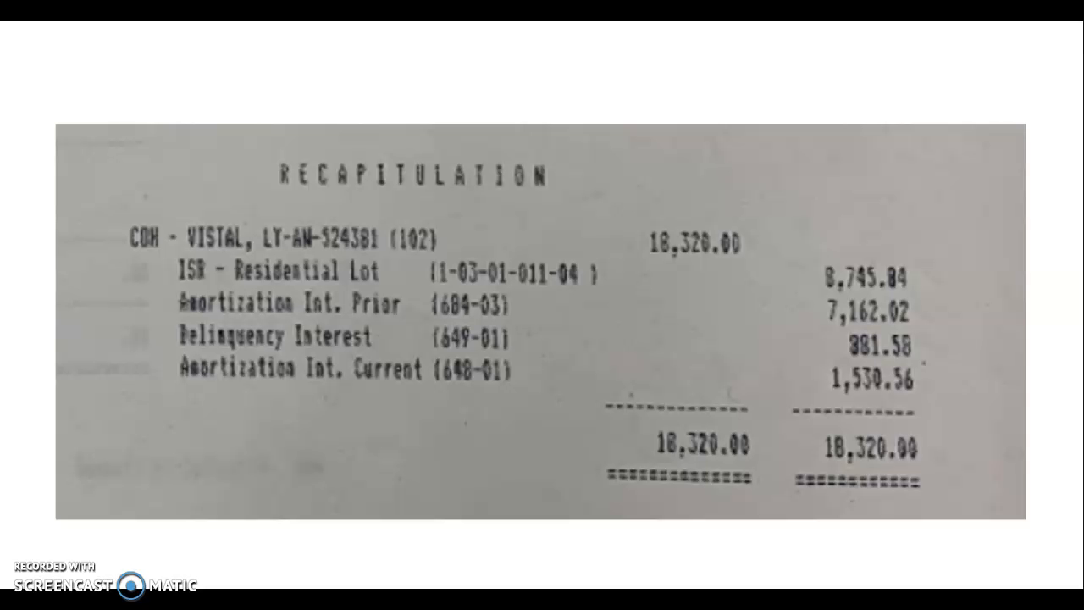
{"action": "key", "text": "alt+Tab"}
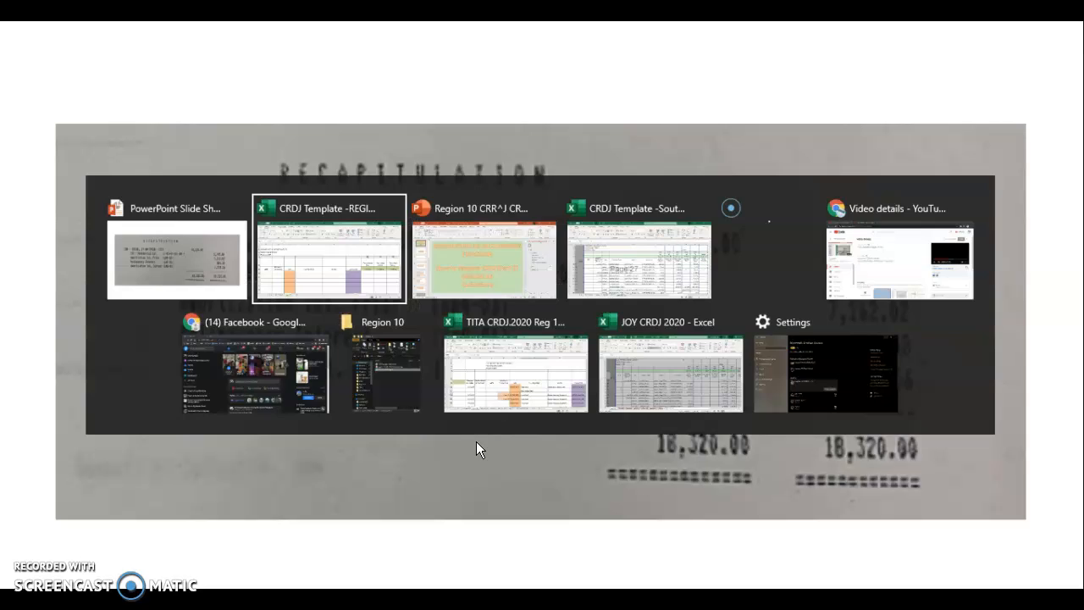
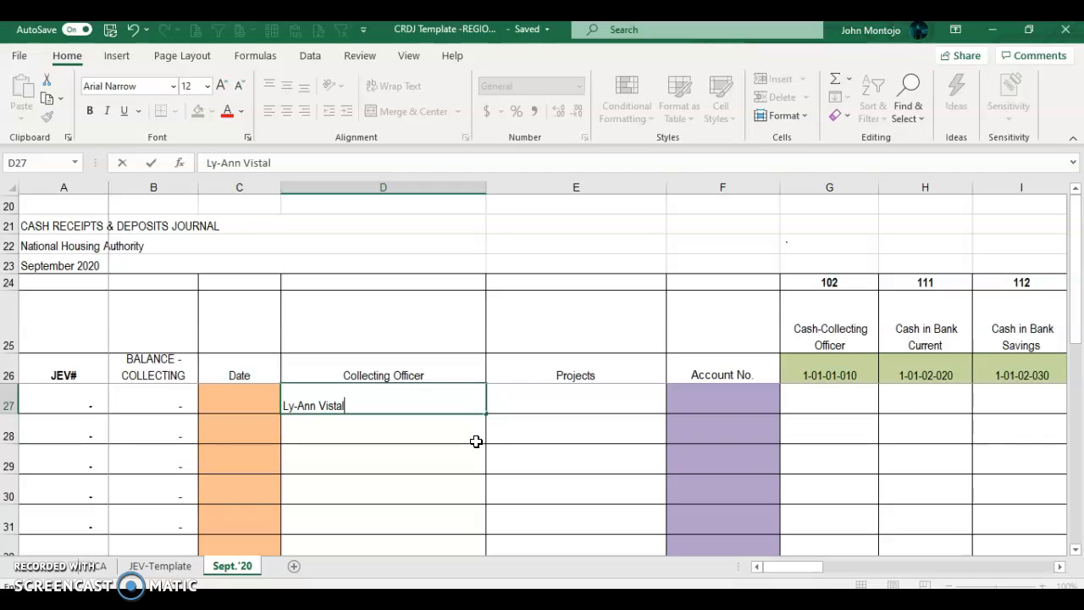
{"action": "key", "text": "Tab"}
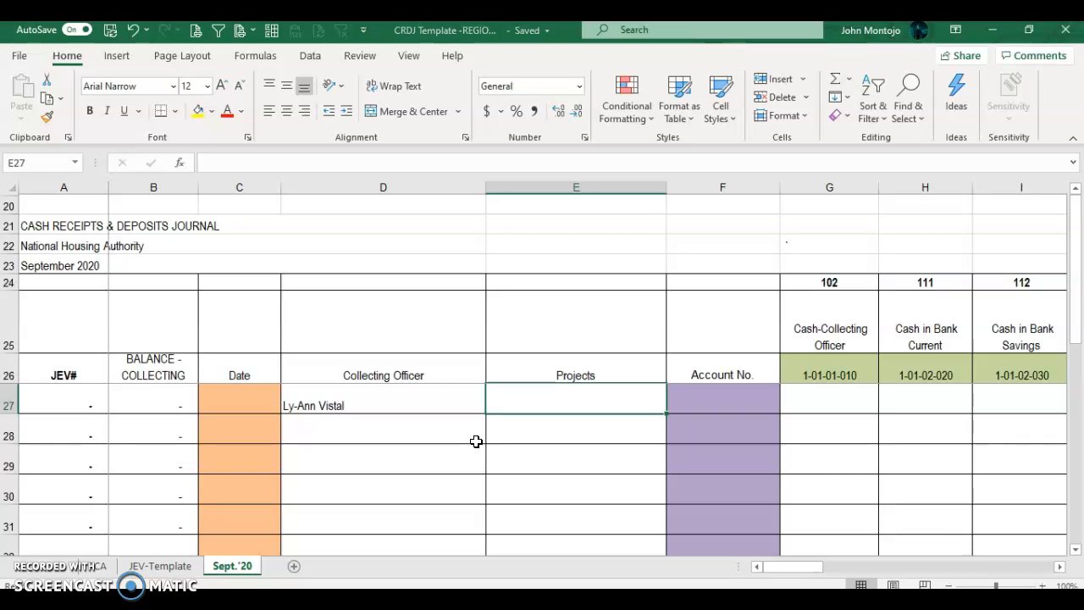
{"action": "key", "text": "Left"}
{"action": "key", "text": "Left"}
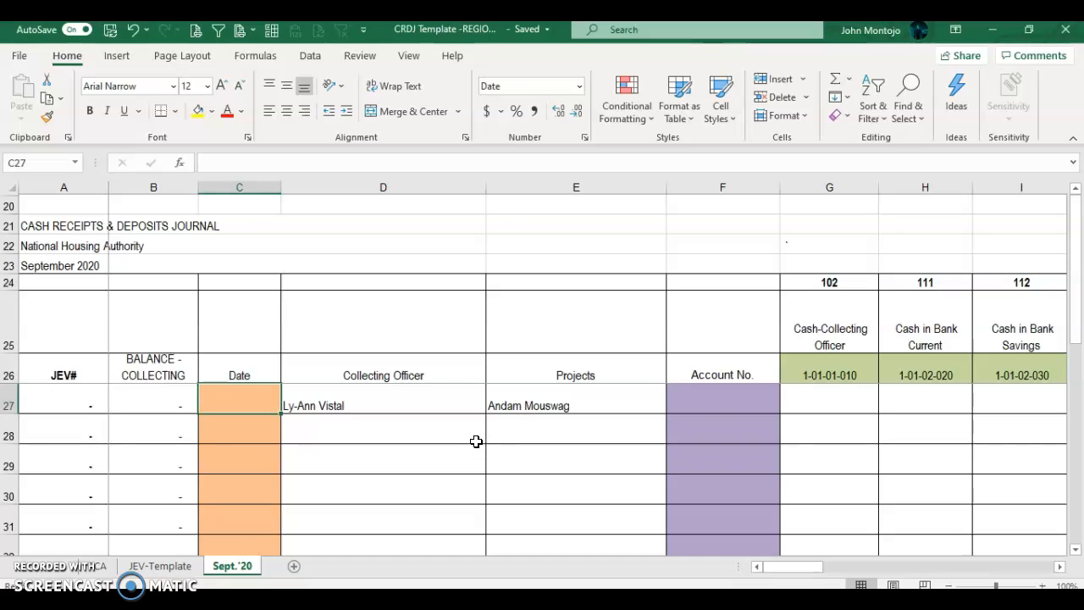
{"action": "type", "text": "09"}
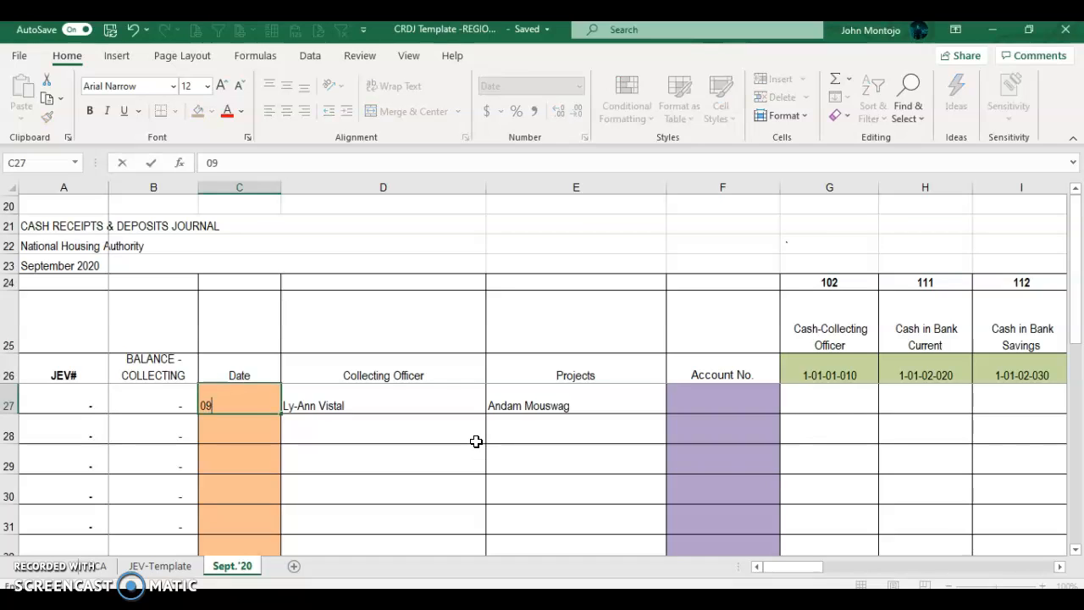
{"action": "type", "text": "-14-18/2020"}
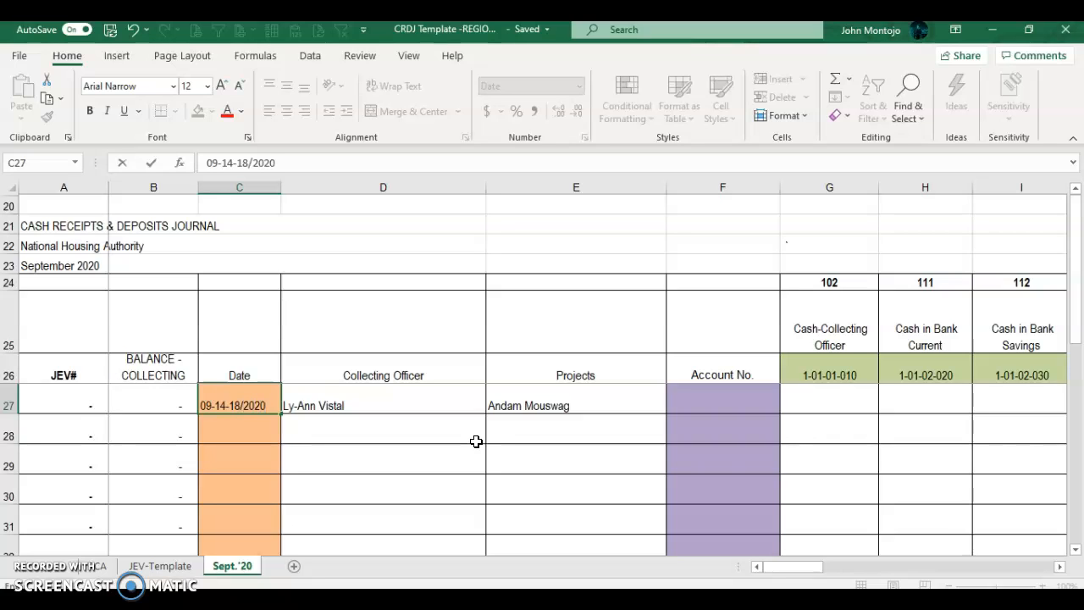
{"action": "key", "text": "Tab"}
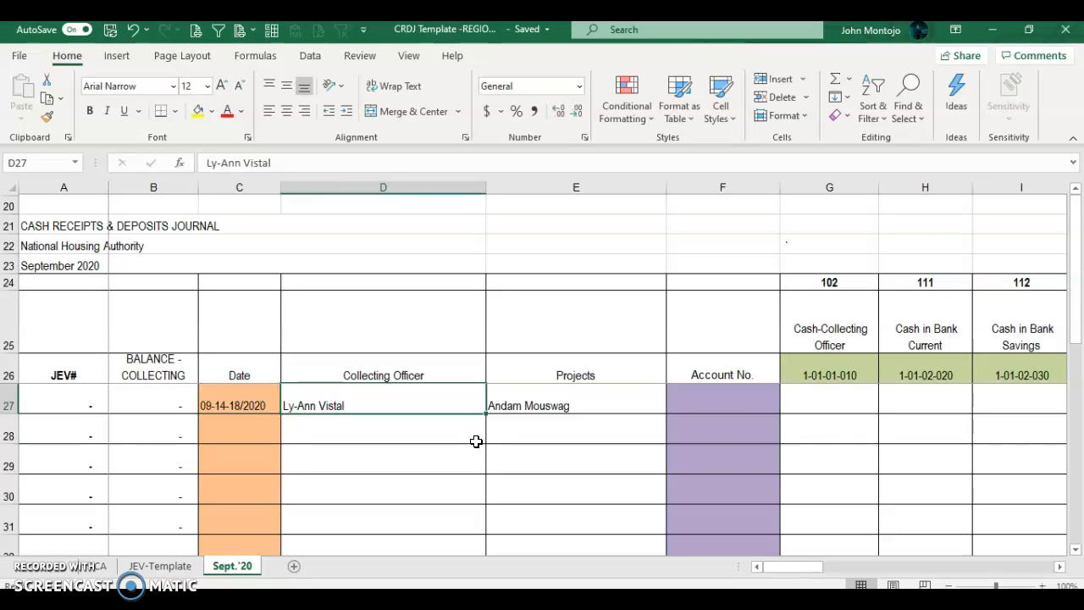
Step: Enter 18320 as row 27's Cash-Collecting Officer debit after confirming it against the recap
{"action": "key", "text": "Tab"}
{"action": "key", "text": "Tab"}
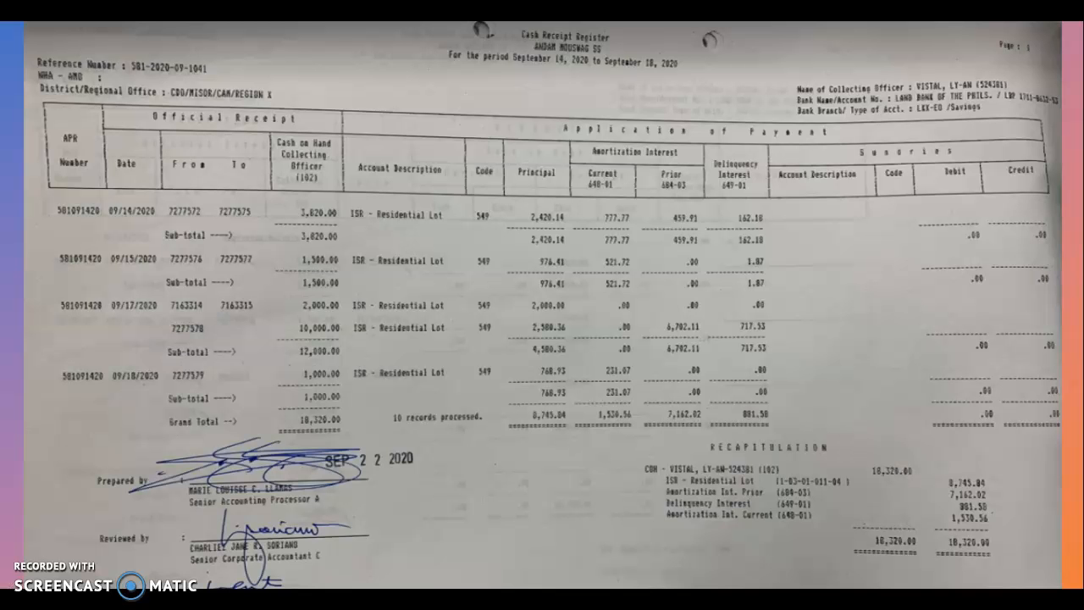
{"action": "key", "text": "alt+Tab"}
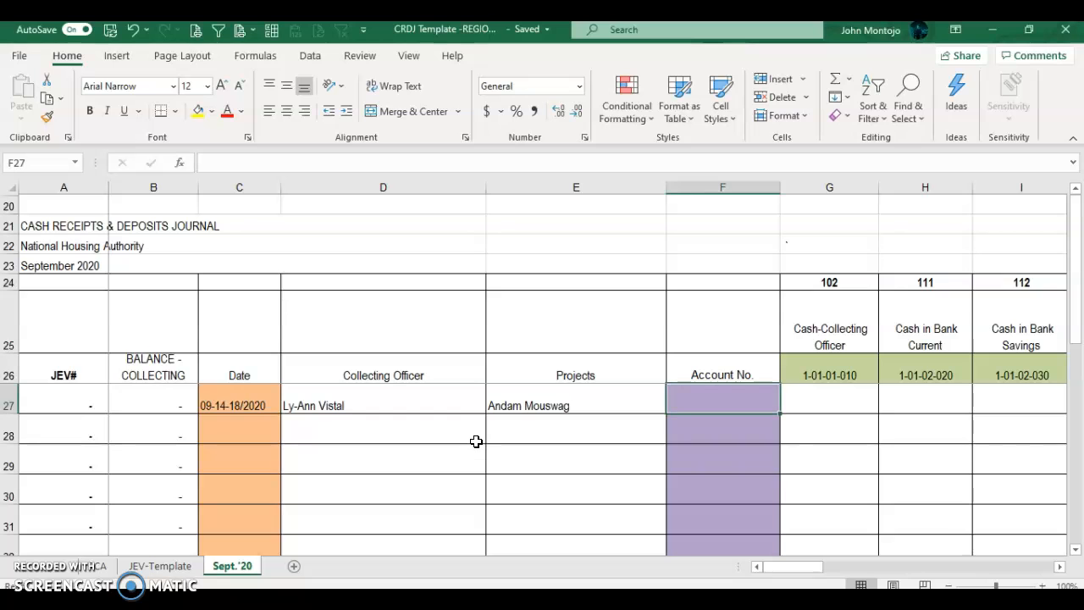
{"action": "key", "text": "alt+Tab"}
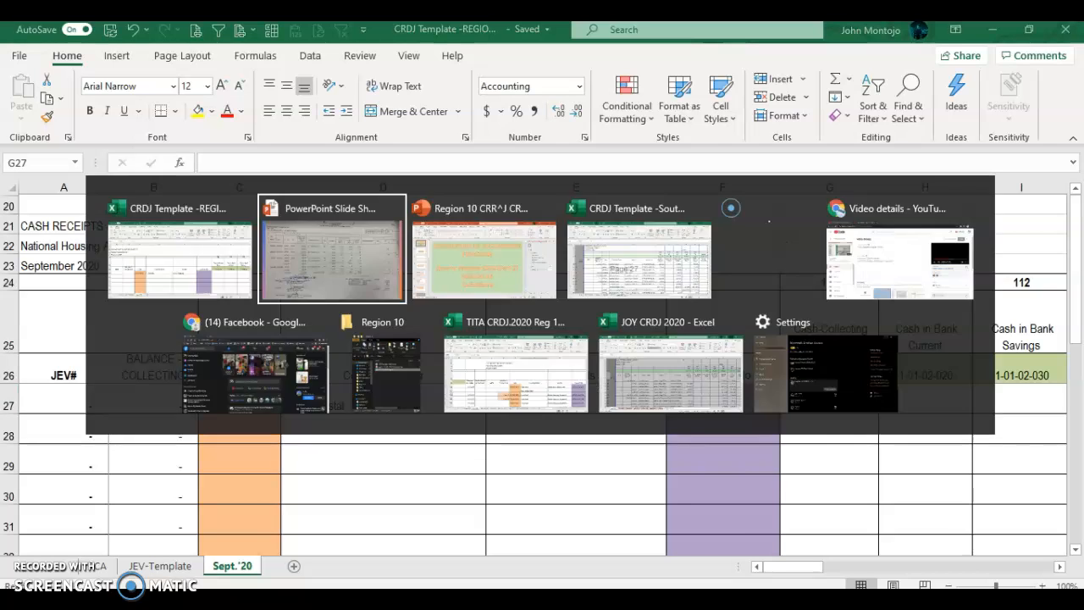
{"action": "key", "text": "alt+Tab"}
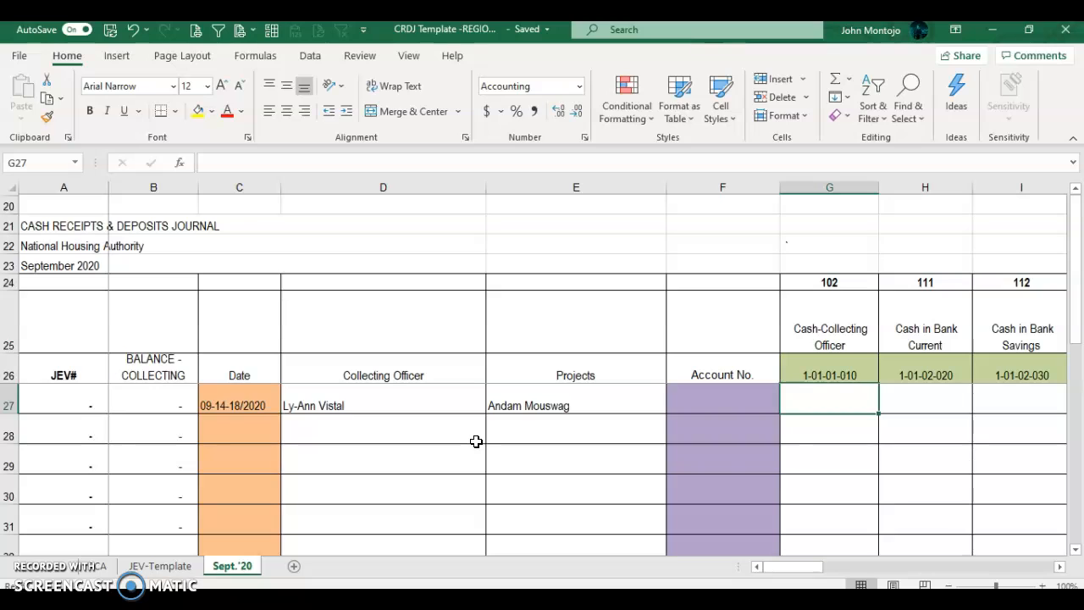
{"action": "type", "text": "18320"}
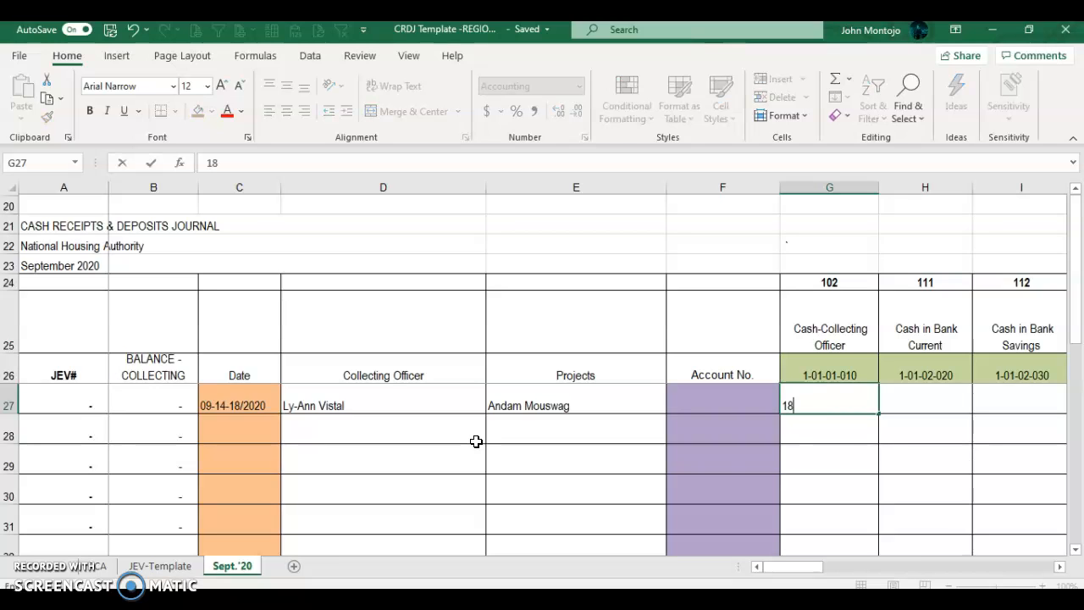
{"action": "key", "text": "ctrl+Return"}
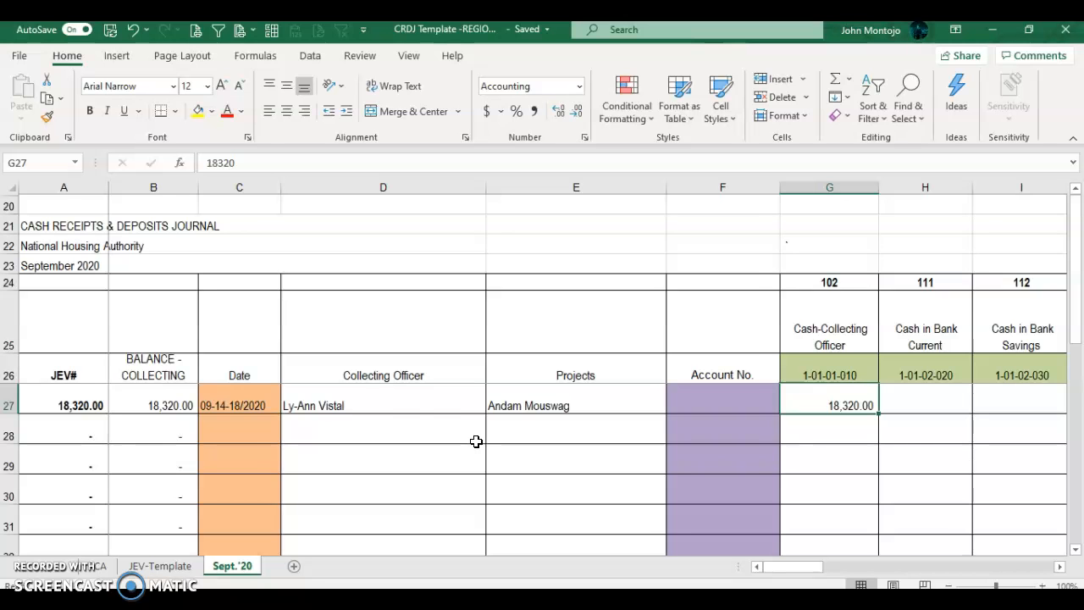
{"action": "key", "text": "Right"}
{"action": "key", "text": "Right"}
{"action": "key", "text": "Right"}
{"action": "key", "text": "Right"}
{"action": "key", "text": "Right"}
{"action": "key", "text": "Right"}
{"action": "key", "text": "Right"}
{"action": "key", "text": "Right"}
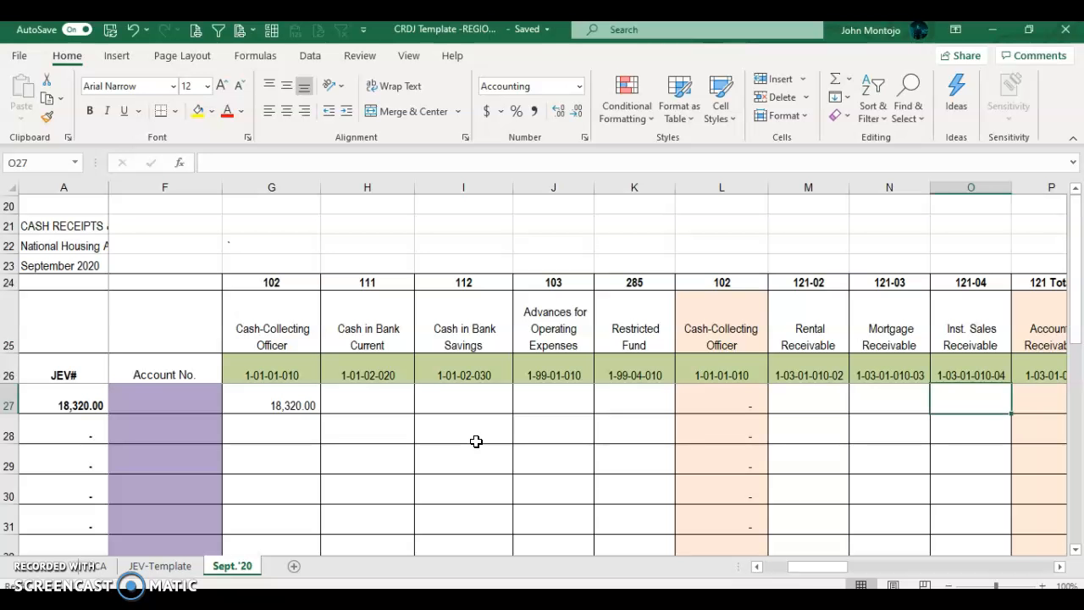
{"action": "key", "text": "Left"}
{"action": "key", "text": "Right"}
Step: Enter 8,745.84 under Inst. Sales Receivable, fixing a typo, and 7,162.02 under Accumulated Surplus
{"action": "type", "text": "87485"}
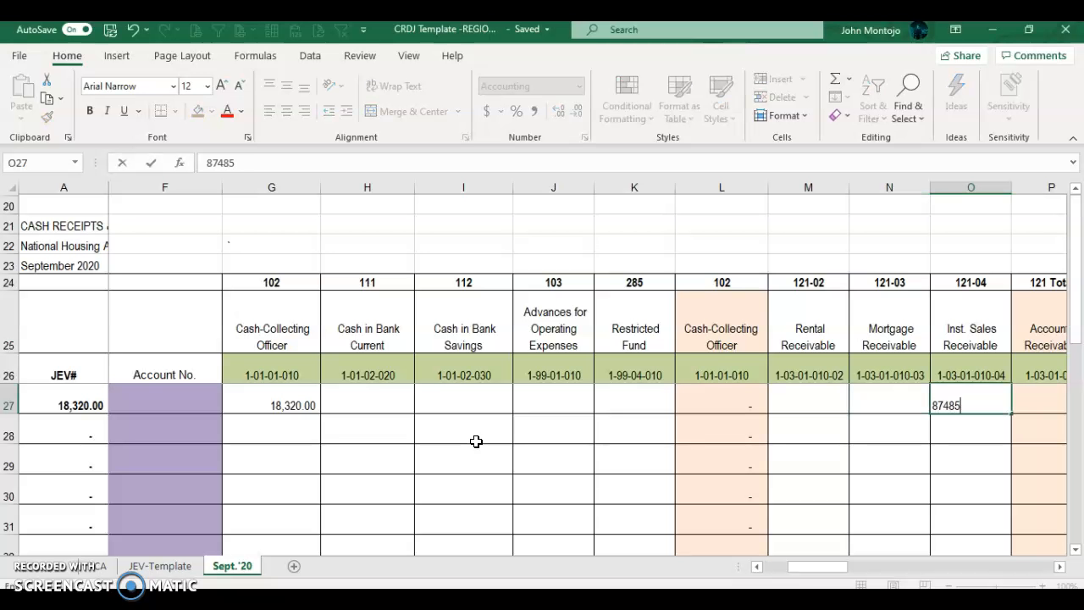
{"action": "type", "text": ".84"}
{"action": "key", "text": "Tab"}
{"action": "key", "text": "Left"}
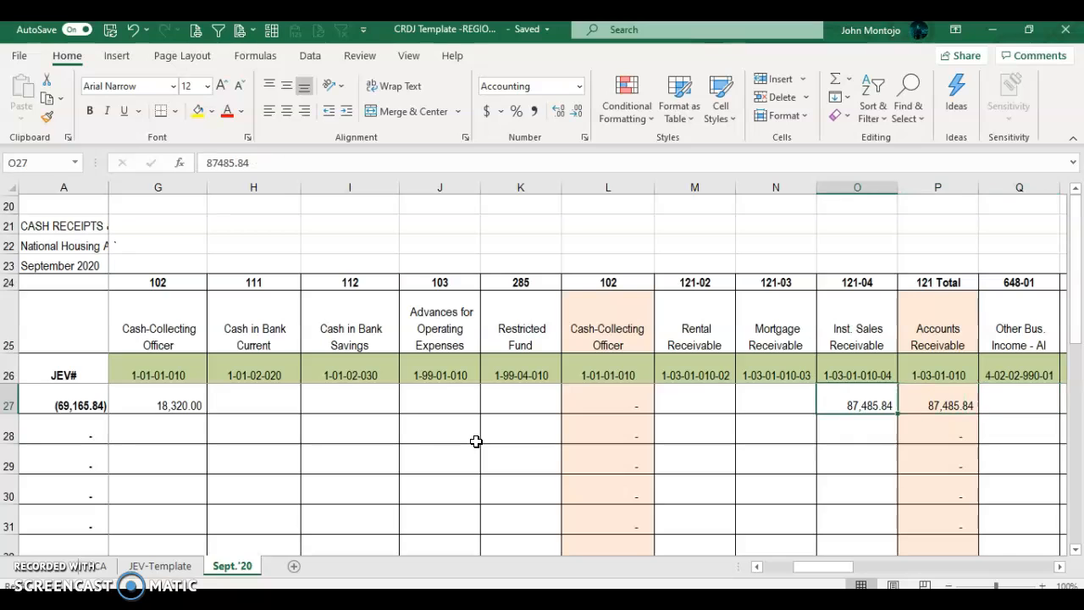
{"action": "type", "text": "8745.84"}
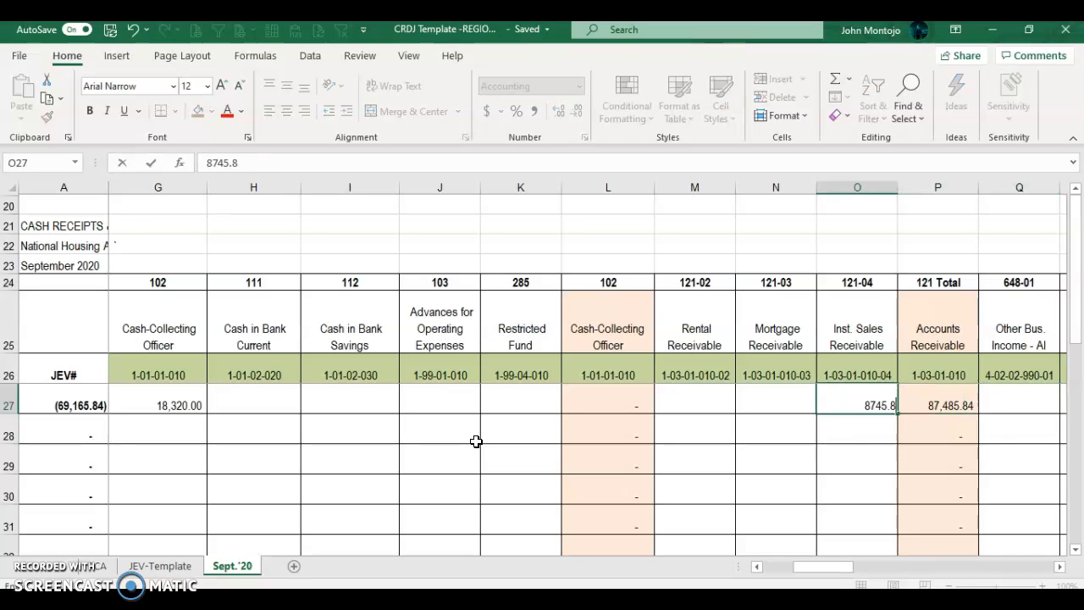
{"action": "key", "text": "Return"}
{"action": "key", "text": "Up"}
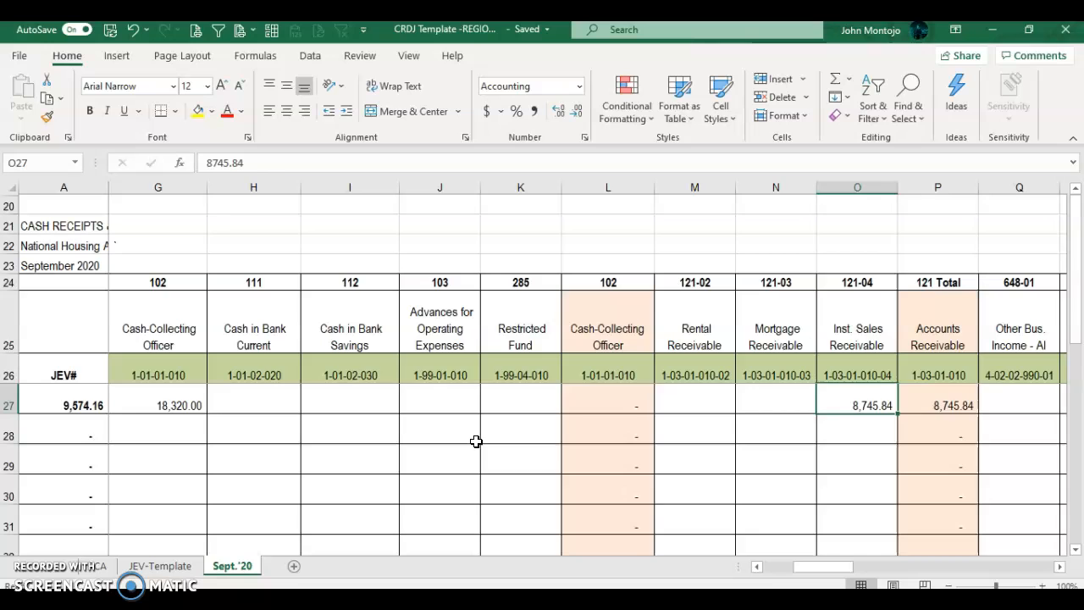
{"action": "key", "text": "Right"}
{"action": "key", "text": "Right"}
{"action": "key", "text": "Right"}
{"action": "key", "text": "Right"}
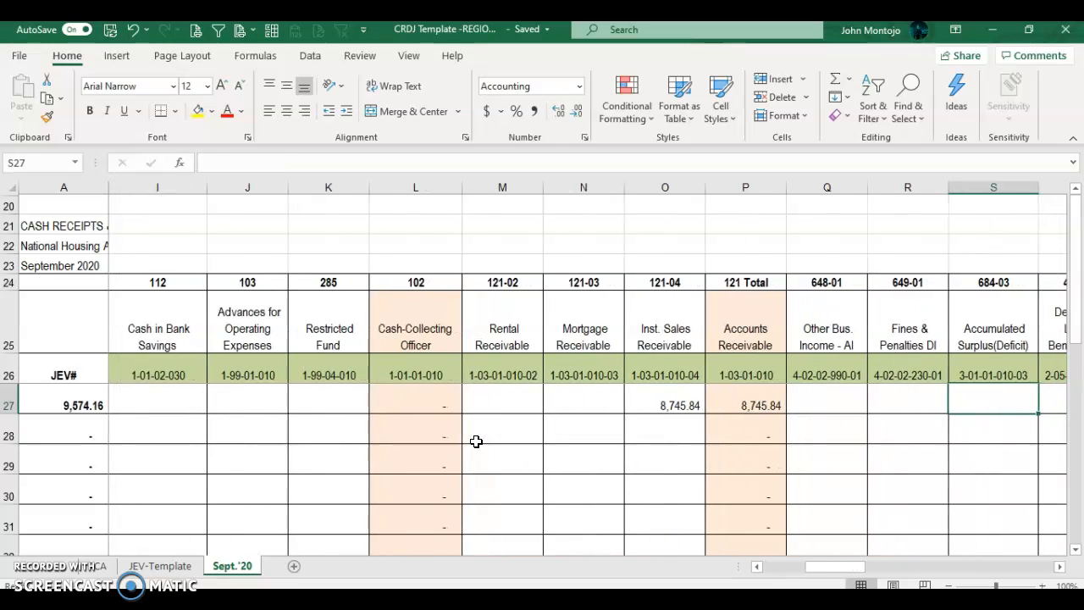
{"action": "type", "text": "7162.02"}
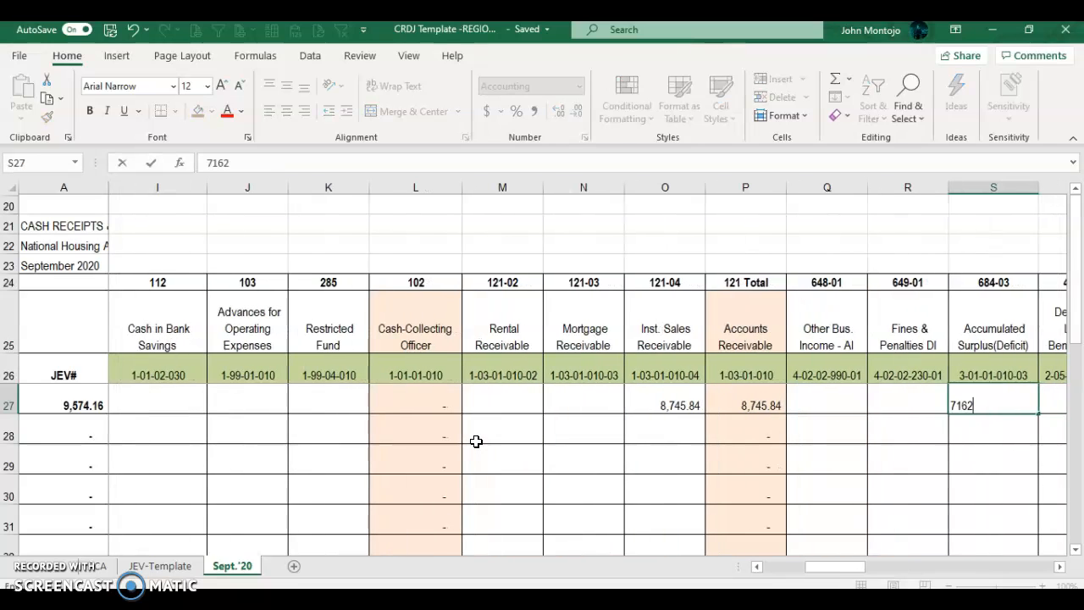
{"action": "key", "text": "Return"}
Step: Enter the Fines & Penalties and Other Bus. Income amounts, checking each against the scanned recap
{"action": "key", "text": "alt+Tab"}
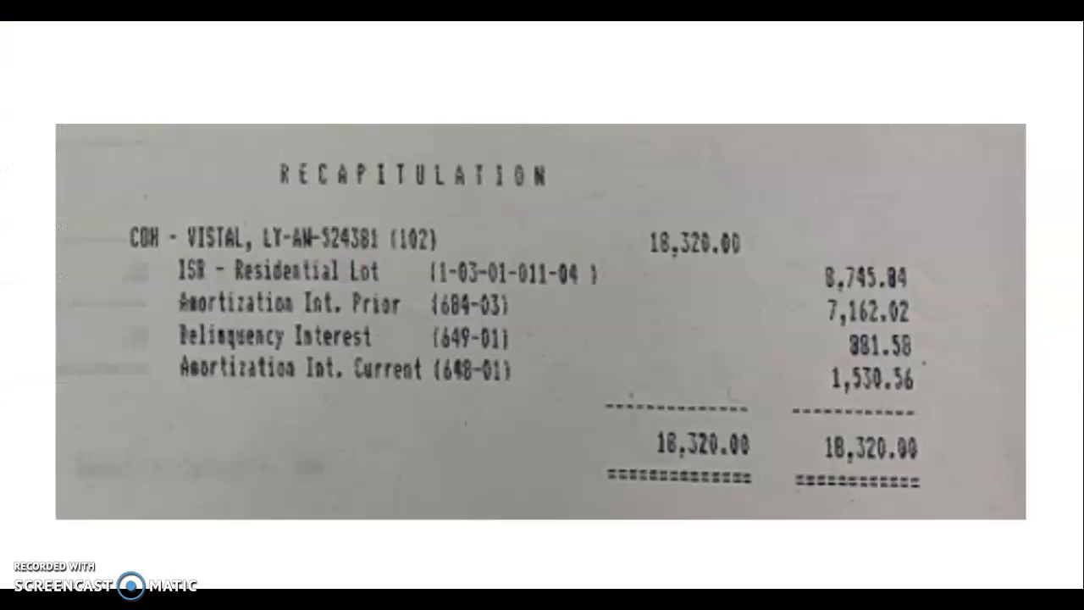
{"action": "key", "text": "alt+Tab"}
{"action": "type", "text": "381.58"}
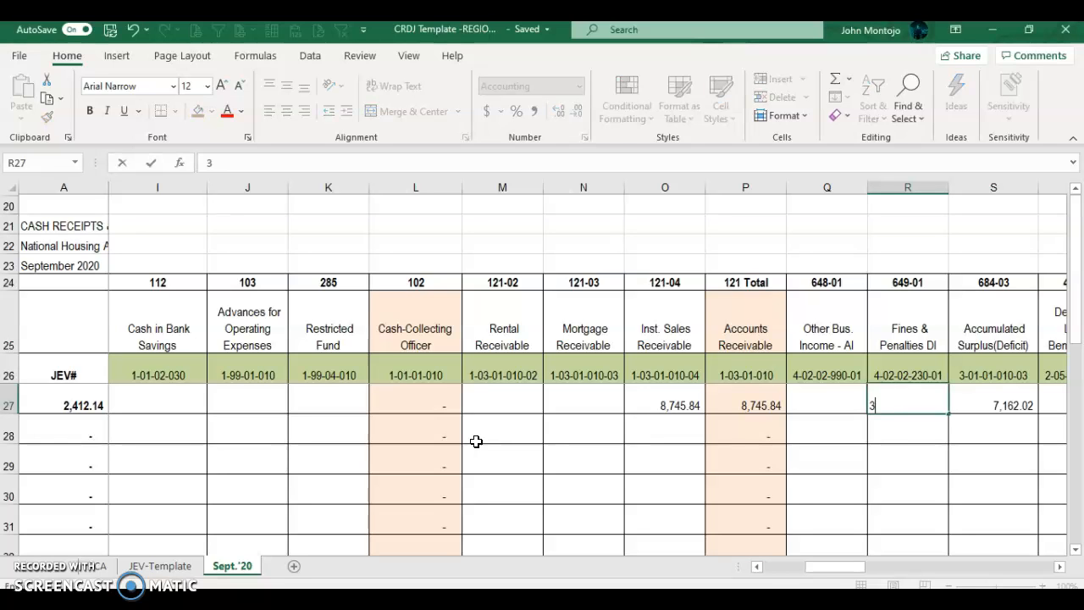
{"action": "key", "text": "Left"}
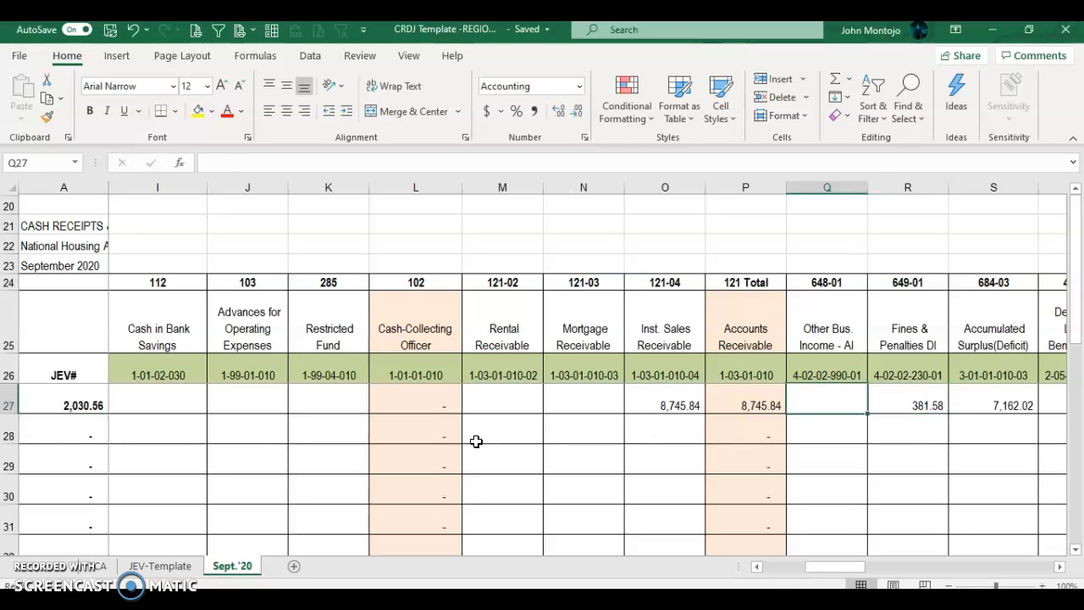
{"action": "key", "text": "alt+Tab"}
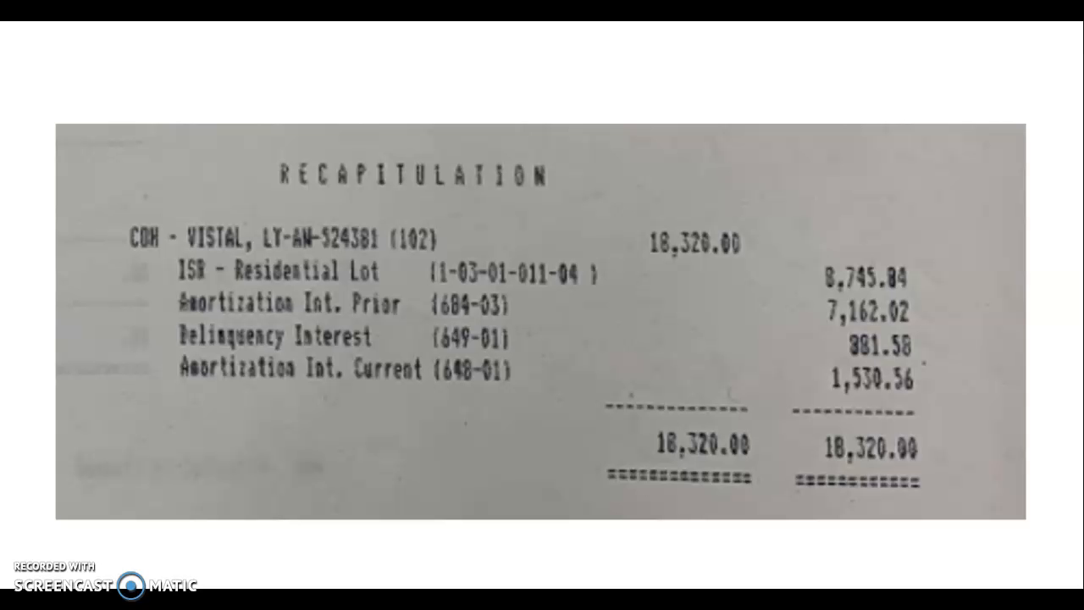
{"action": "key", "text": "alt+Tab"}
{"action": "type", "text": "15"}
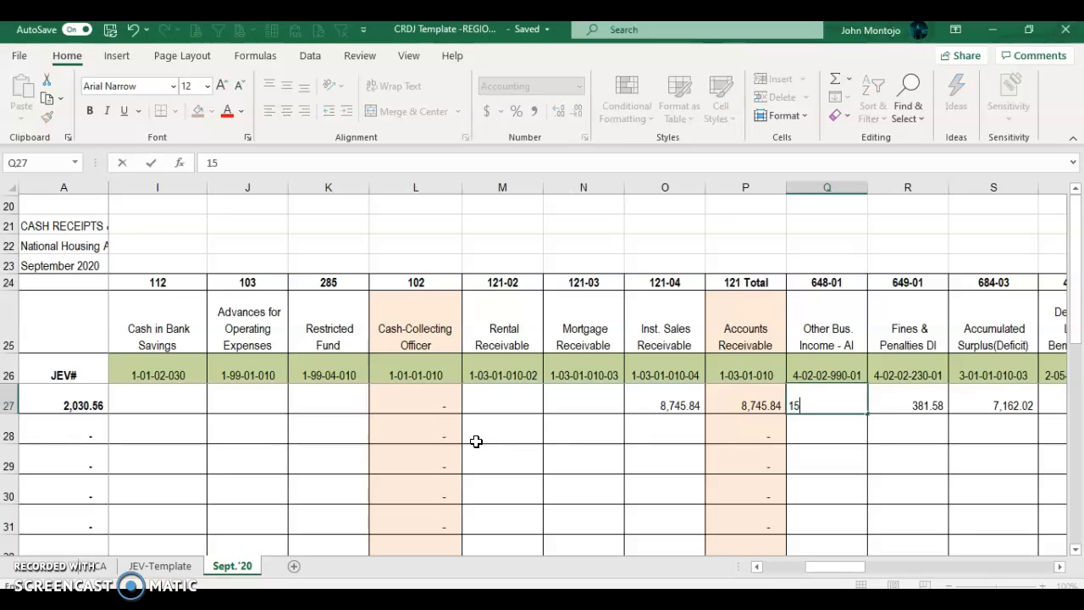
{"action": "type", "text": "30.56"}
{"action": "key", "text": "Return"}
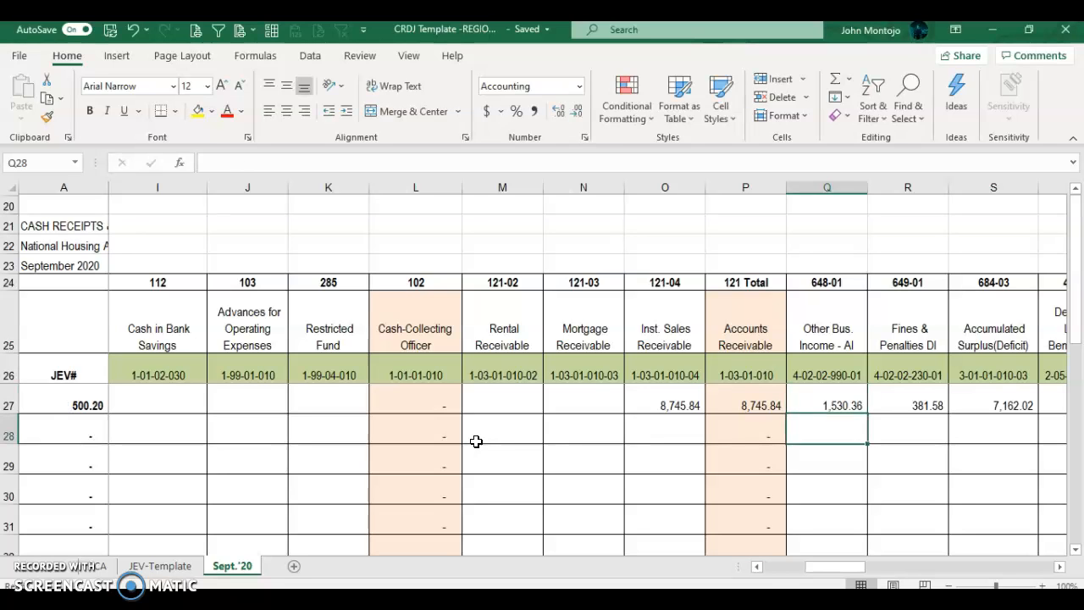
{"action": "key", "text": "alt+Tab"}
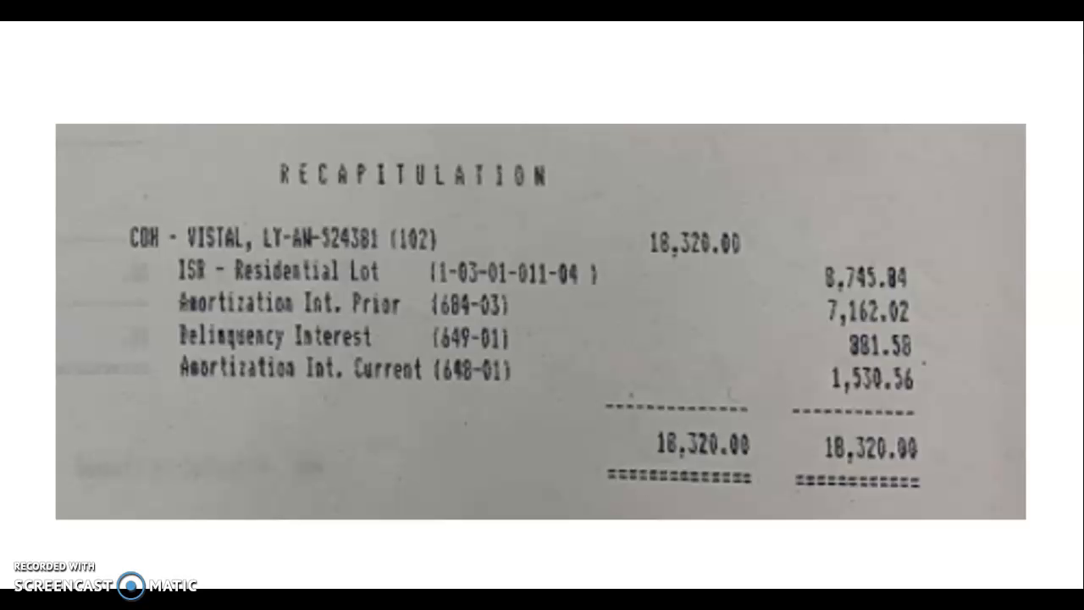
{"action": "key", "text": "alt+Tab"}
Step: Correct the mistyped digits so the income reads 1,530.56 and the penalties 881.58
{"action": "key", "text": "Up"}
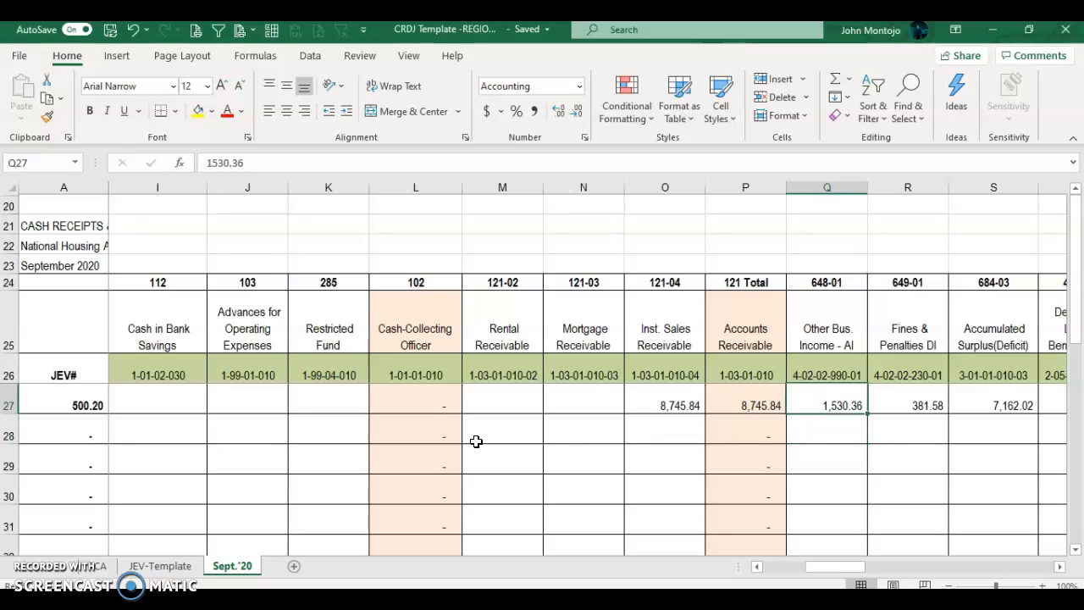
{"action": "key", "text": "F2"}
{"action": "key", "text": "Left"}
{"action": "key", "text": "BackSpace"}
{"action": "type", "text": "5"}
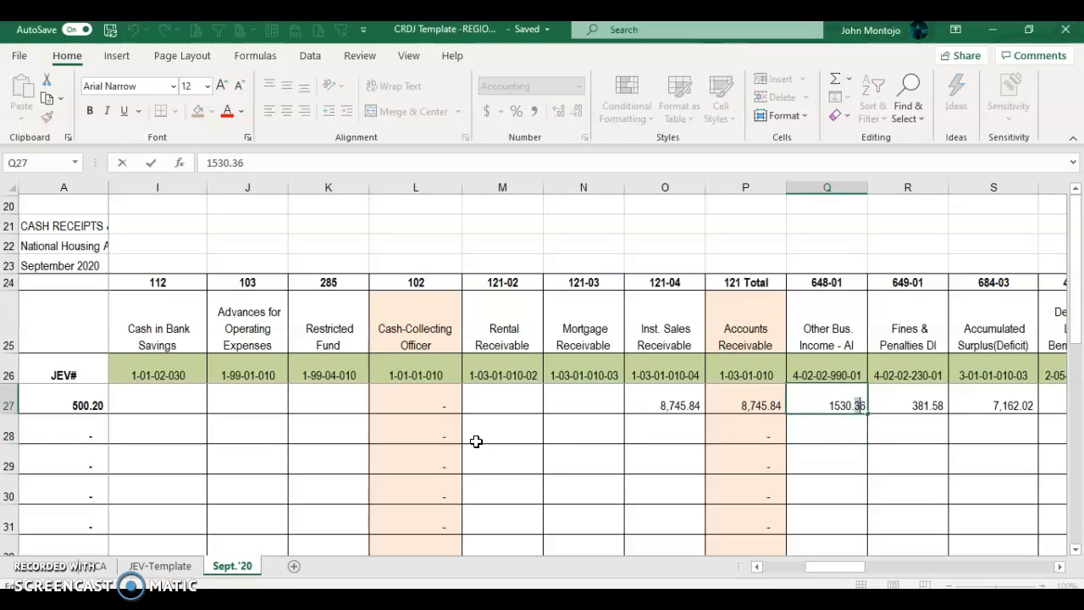
{"action": "key", "text": "Return"}
{"action": "key", "text": "Up"}
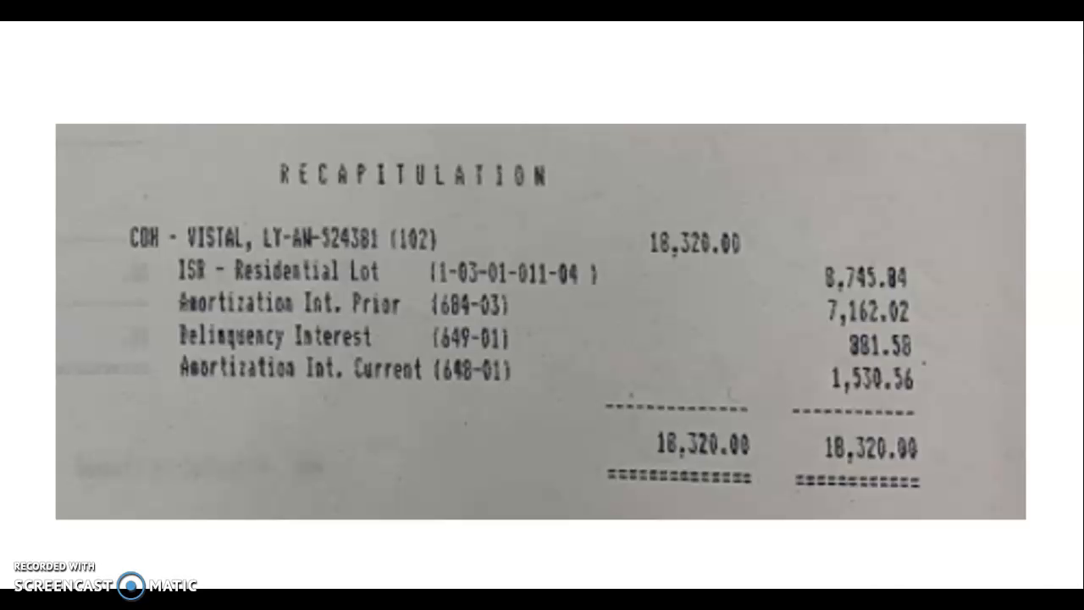
{"action": "key", "text": "alt+Tab"}
{"action": "key", "text": "alt+Tab"}
{"action": "key", "text": "alt+Tab"}
{"action": "key", "text": "Right"}
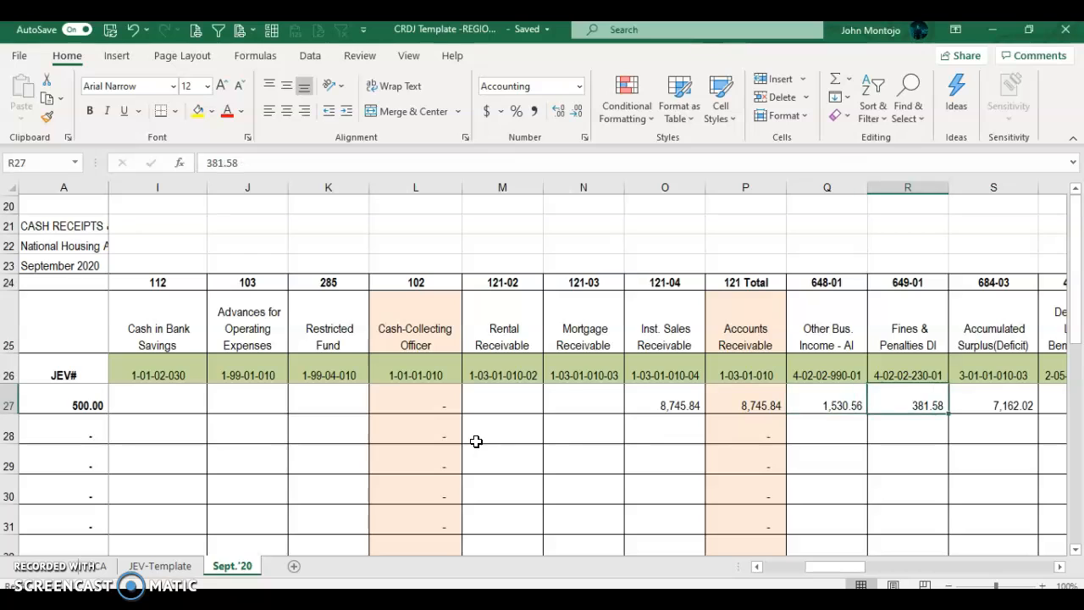
{"action": "key", "text": "F2"}
{"action": "key", "text": "Left"}
{"action": "key", "text": "BackSpace"}
{"action": "type", "text": "8"}
{"action": "key", "text": "Return"}
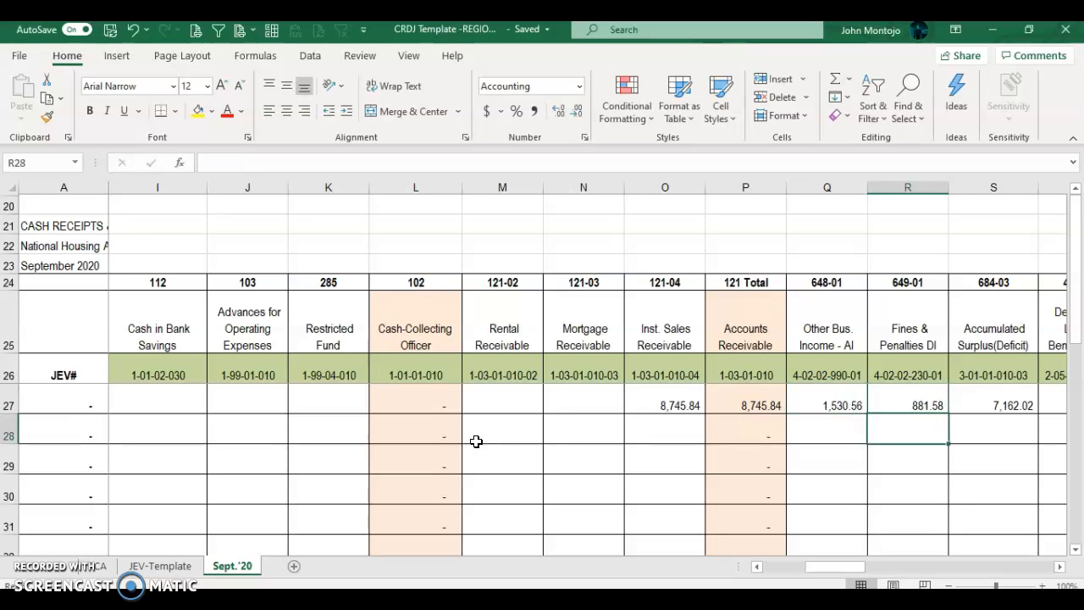
Step: Review row 27's credit amounts, their sum and the A27 balancing formula
{"action": "left_click", "coordinate": [836, 397]}
{"action": "left_click_drag", "start_coordinate": [836, 397], "coordinate": [963, 398]}
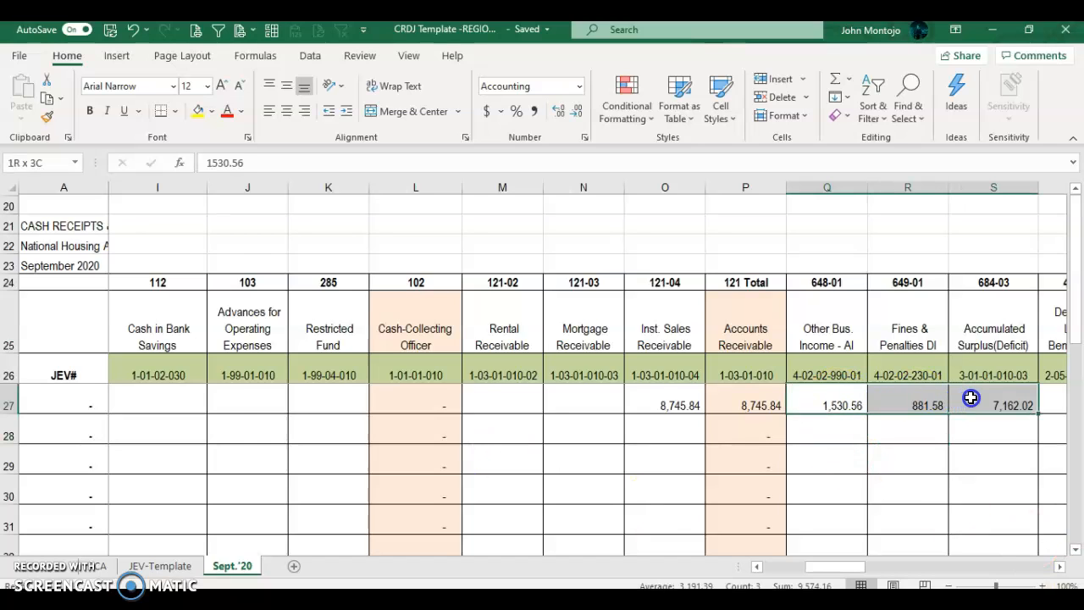
{"action": "left_click", "coordinate": [75, 403]}
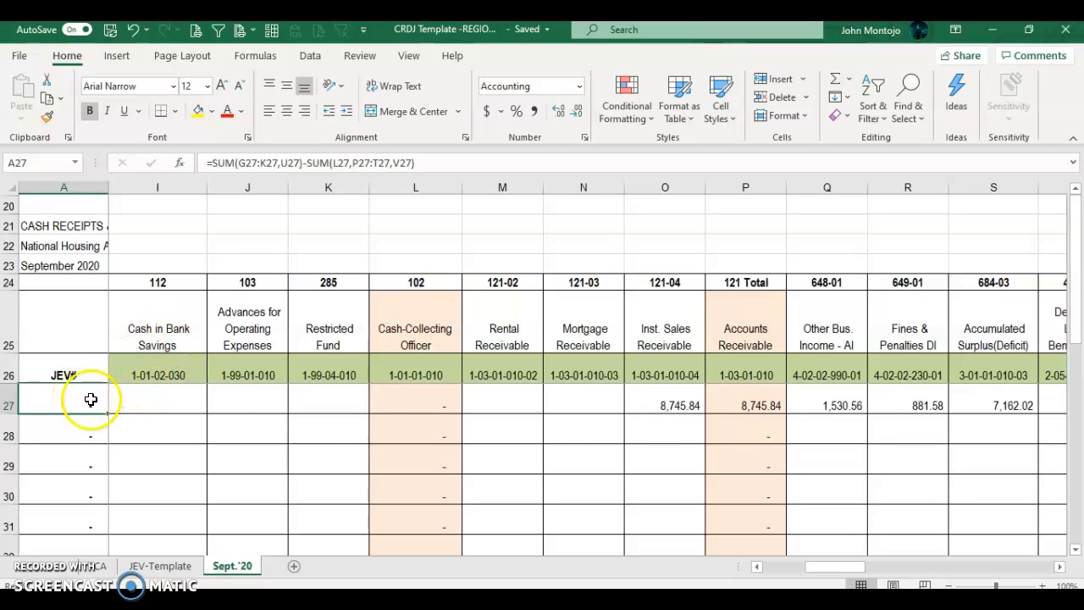
{"action": "left_click", "coordinate": [679, 405]}
{"action": "left_click", "coordinate": [781, 392]}
{"action": "left_click", "coordinate": [835, 403]}
{"action": "left_click", "coordinate": [920, 404]}
{"action": "left_click", "coordinate": [974, 397]}
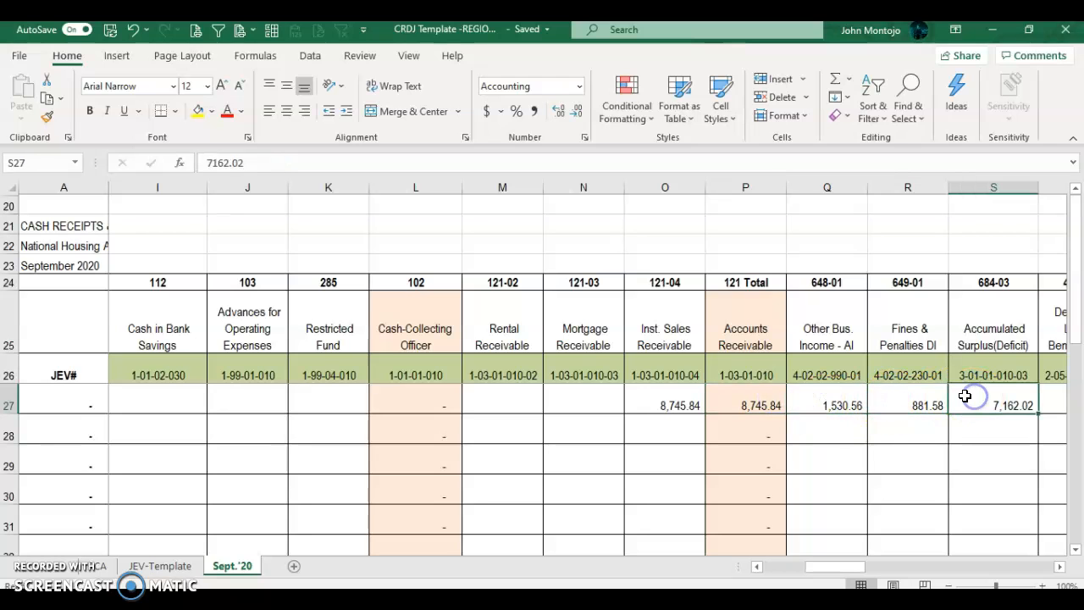
Step: Move from the scanned recapitulation to the Landbank deposit slip slide
{"action": "key", "text": "alt+Tab"}
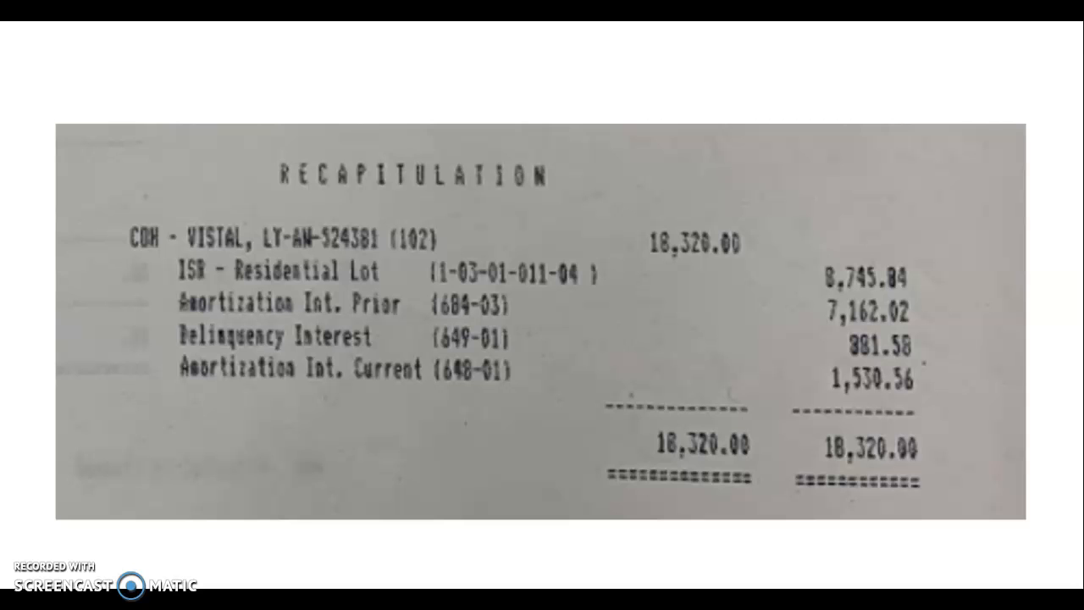
{"action": "key", "text": "Right"}
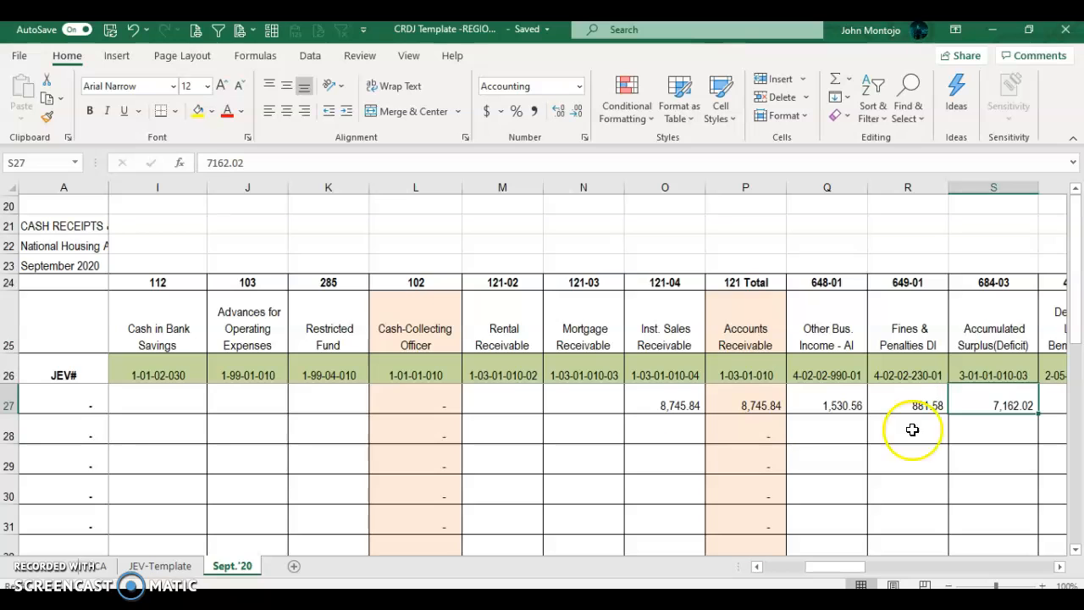
Step: Copy the bank account number from the TITA CRDJ.2020 Reg 10 workbook and paste it into F27
{"action": "mouse_move", "coordinate": [423, 602]}
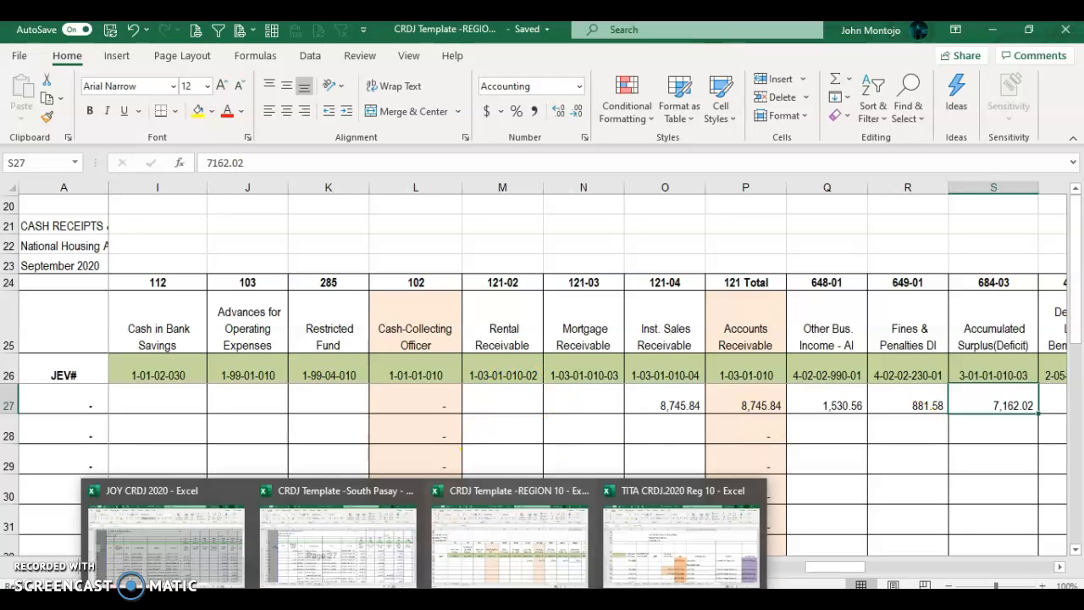
{"action": "left_click", "coordinate": [689, 527]}
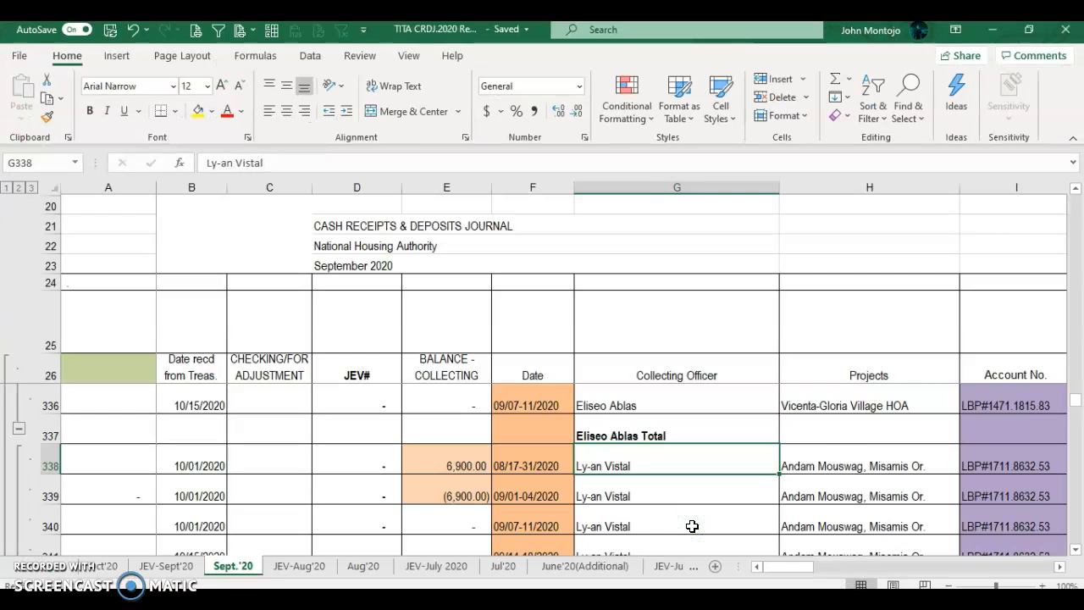
{"action": "left_click", "coordinate": [982, 459]}
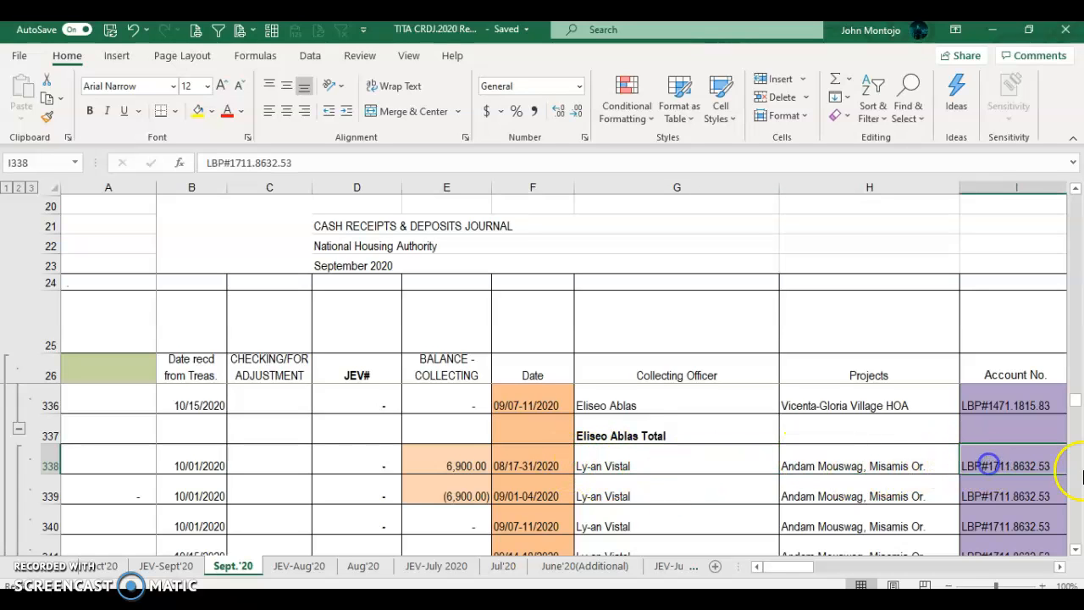
{"action": "key", "text": "ctrl+c"}
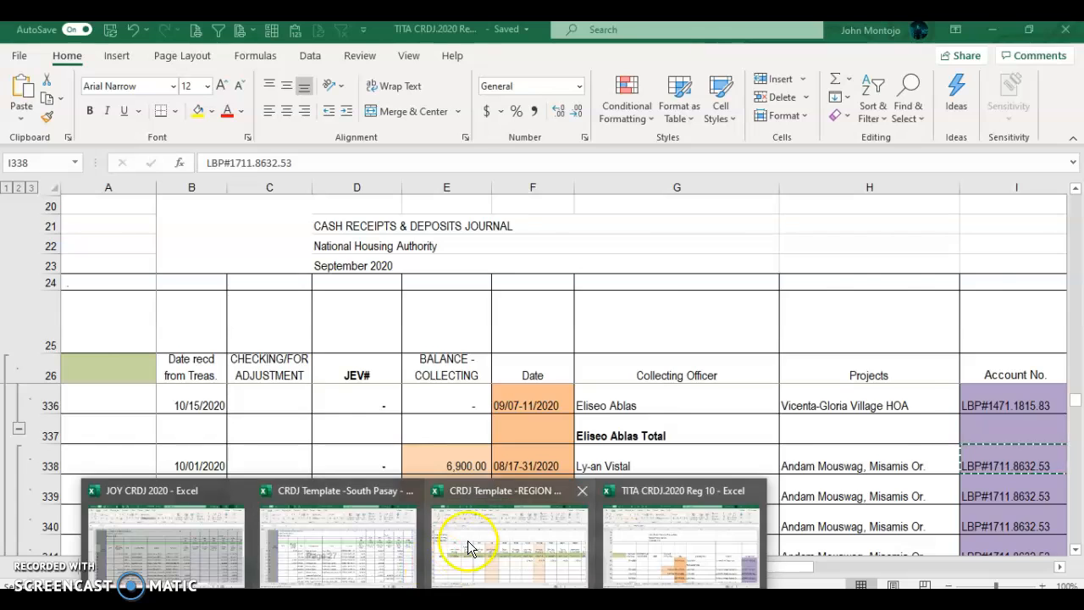
{"action": "left_click", "coordinate": [480, 542]}
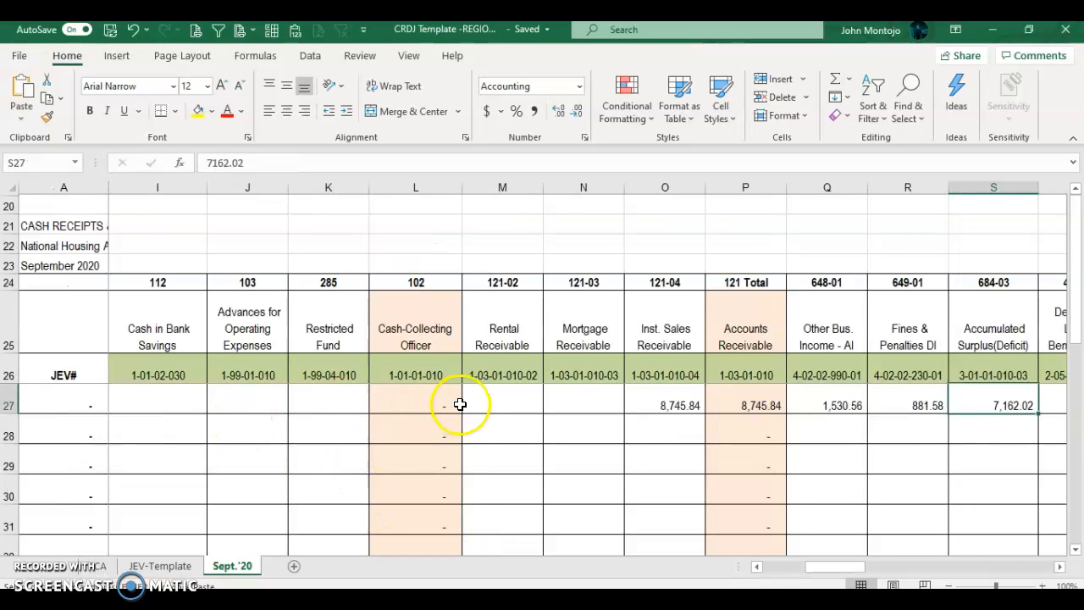
{"action": "left_click", "coordinate": [89, 398]}
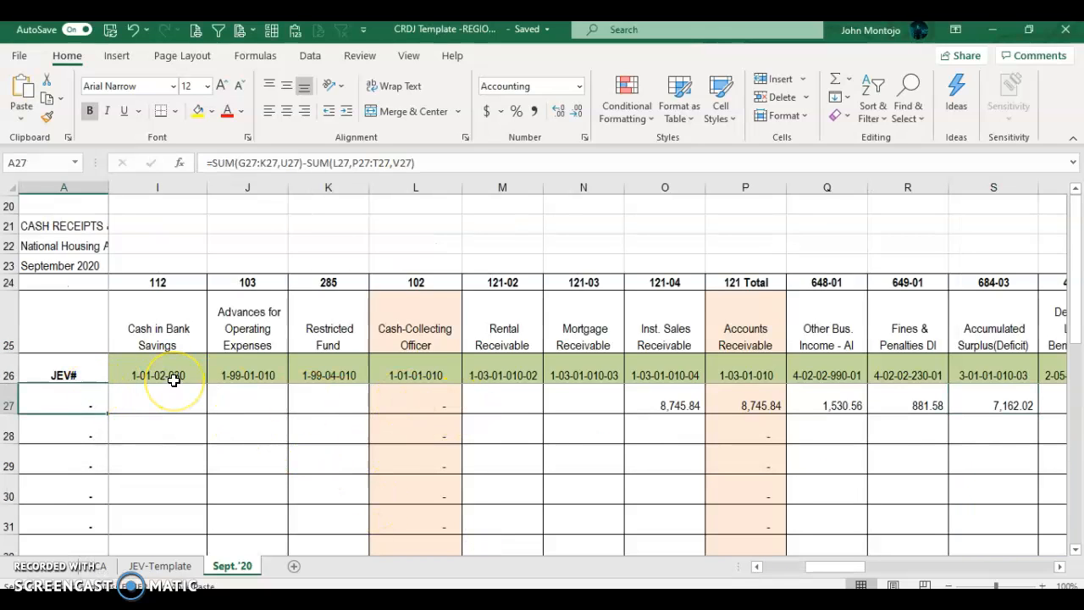
{"action": "key", "text": "Right"}
{"action": "key", "text": "Right"}
{"action": "key", "text": "Right"}
{"action": "key", "text": "Right"}
{"action": "key", "text": "Right"}
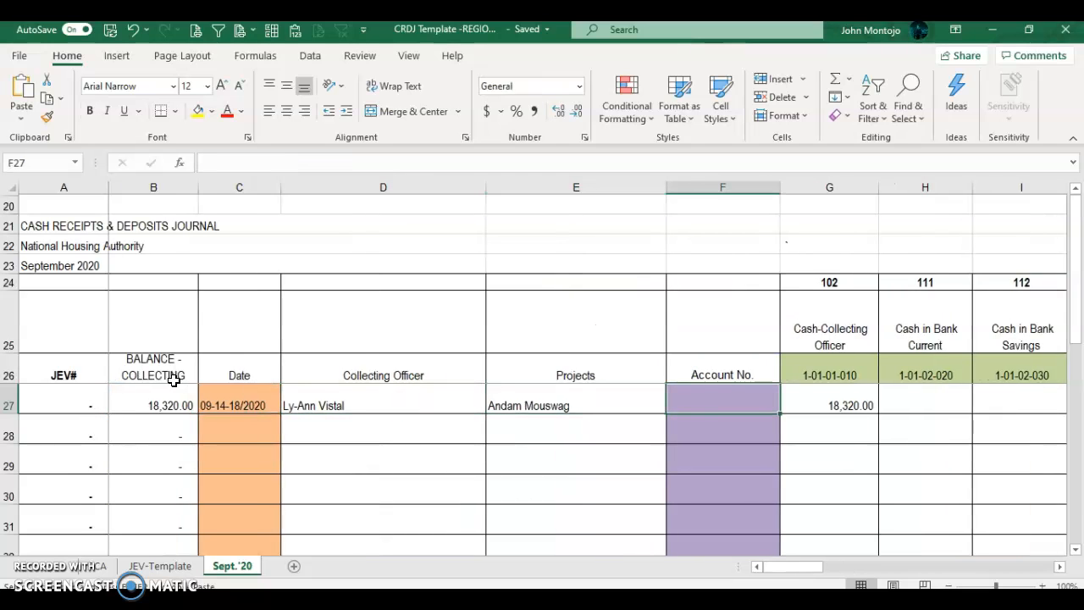
{"action": "key", "text": "ctrl+v"}
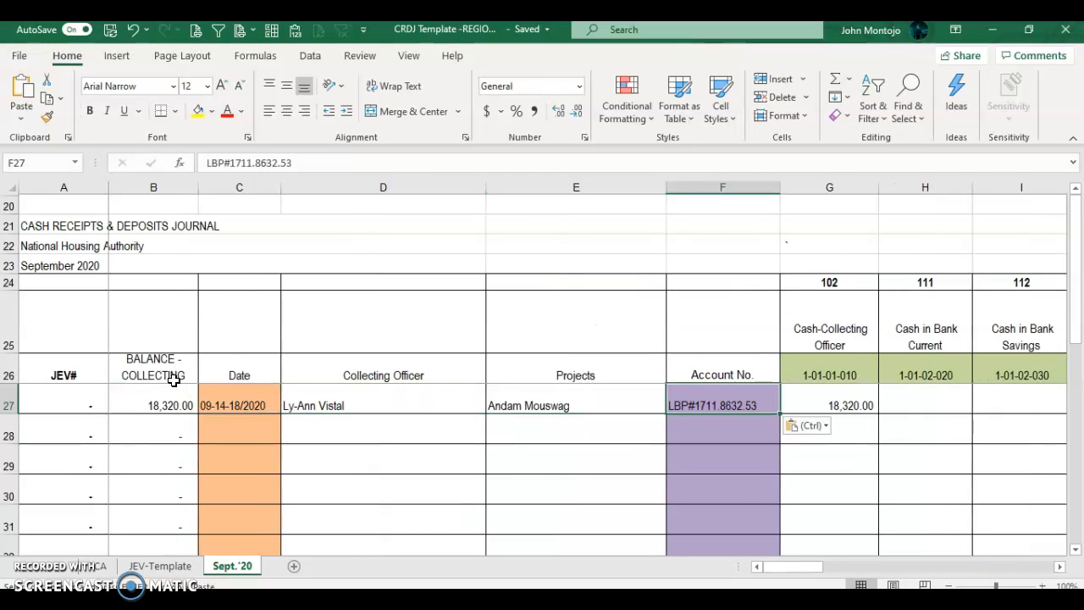
{"action": "key", "text": "alt+Tab"}
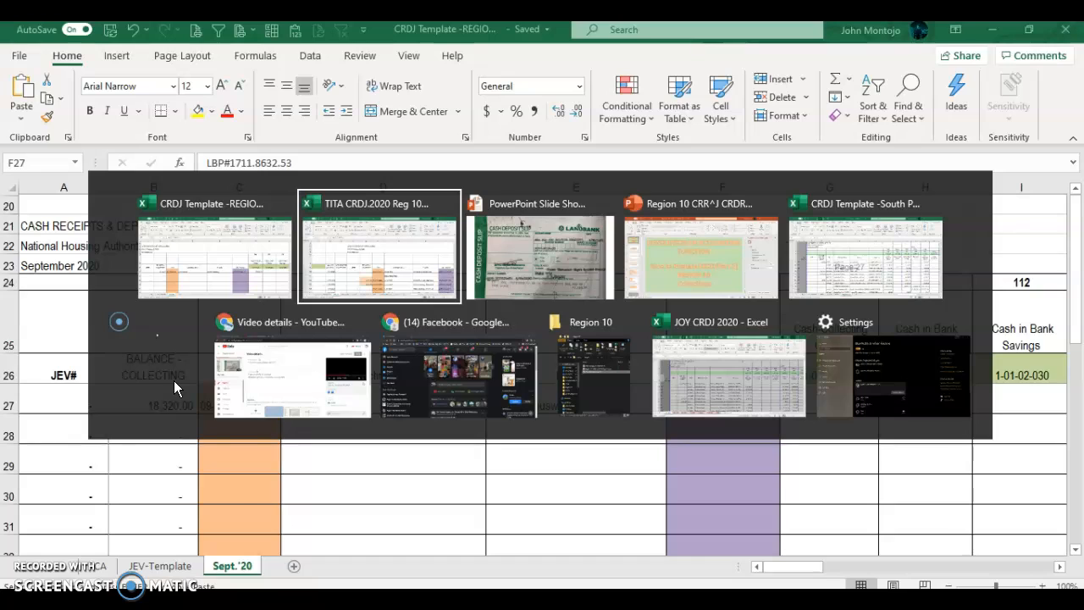
{"action": "key", "text": "Tab"}
{"action": "key", "text": "Tab"}
{"action": "key", "text": "shift+Tab"}
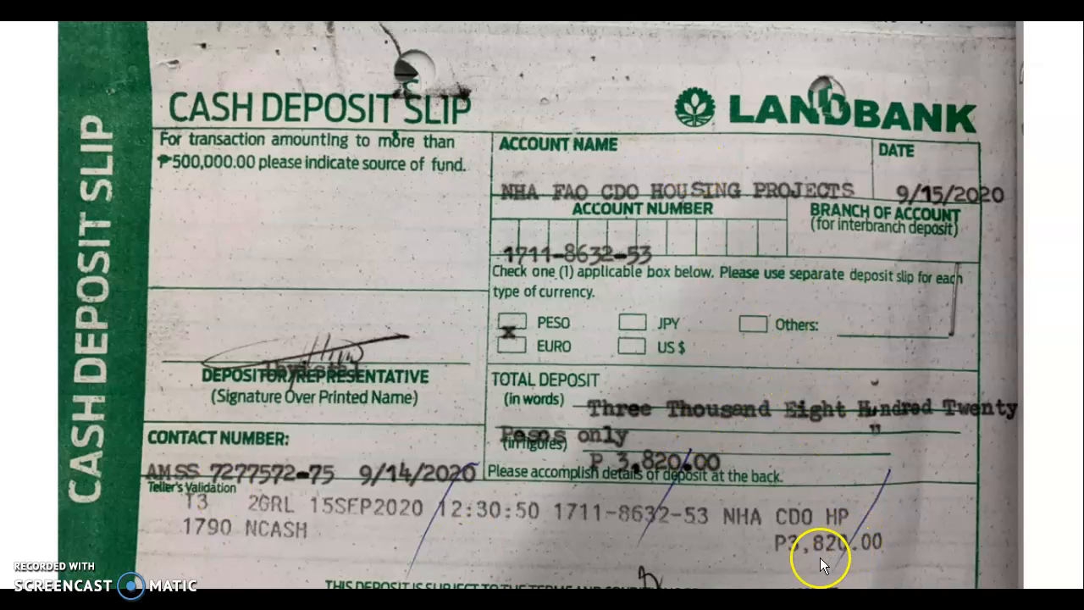
{"action": "left_click", "coordinate": [808, 511]}
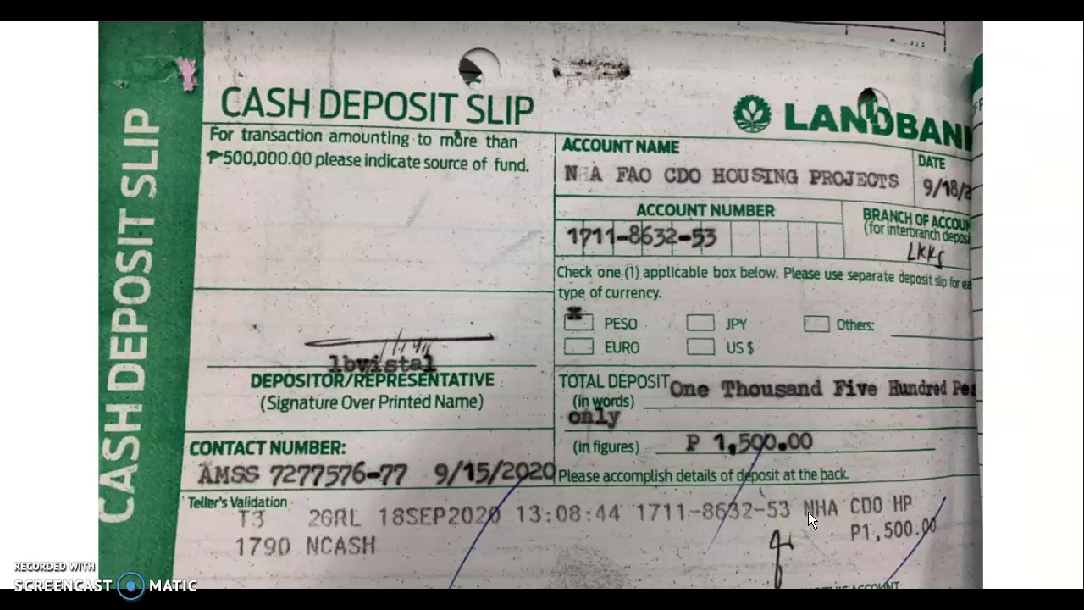
{"action": "left_click", "coordinate": [807, 511]}
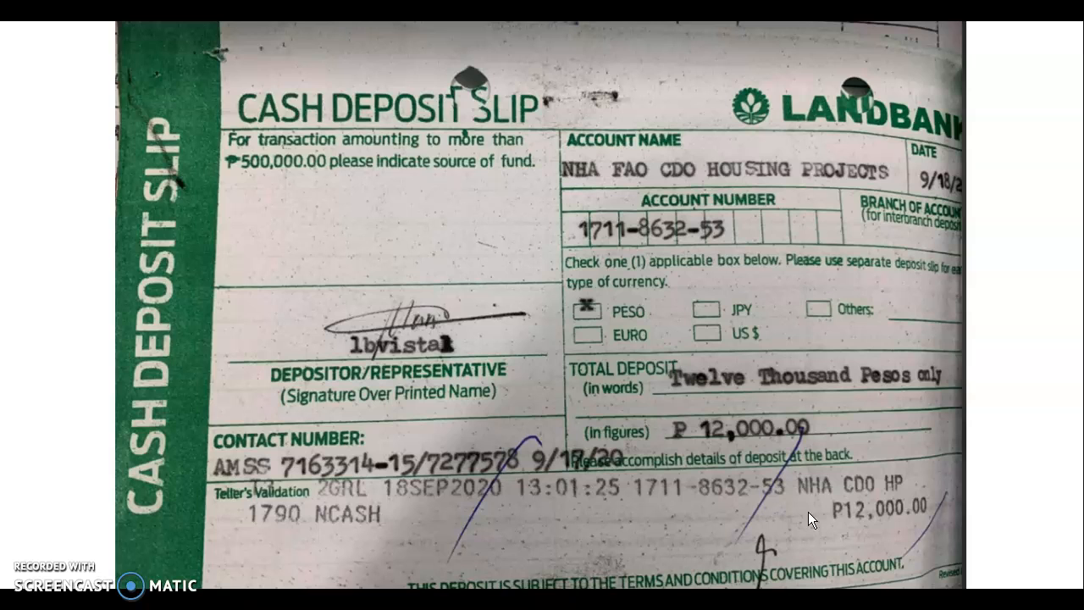
{"action": "key", "text": "alt+Tab"}
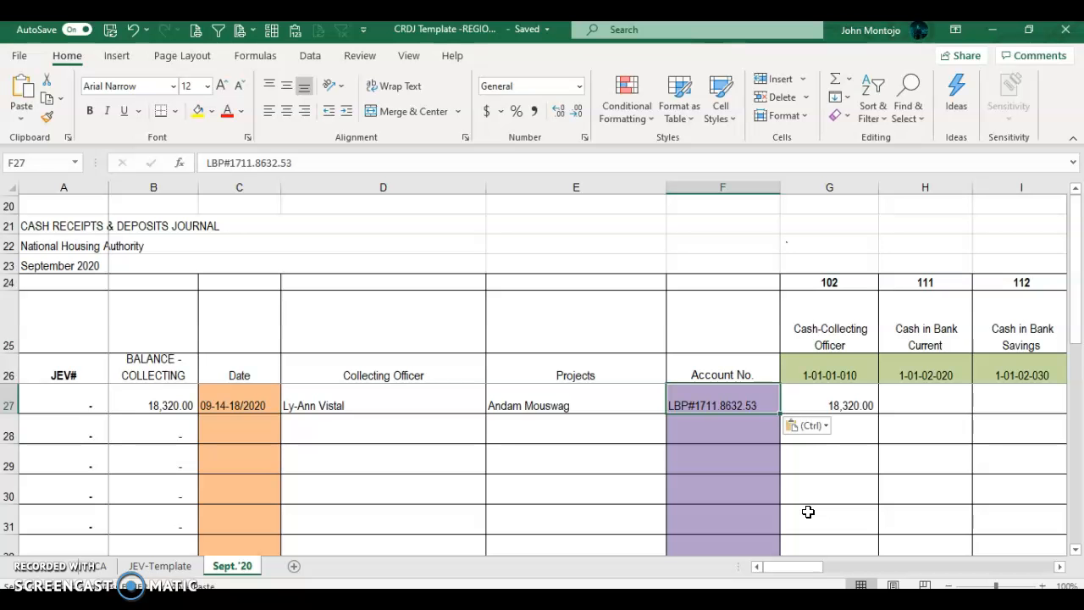
{"action": "key", "text": "Right"}
{"action": "key", "text": "Right"}
{"action": "key", "text": "Right"}
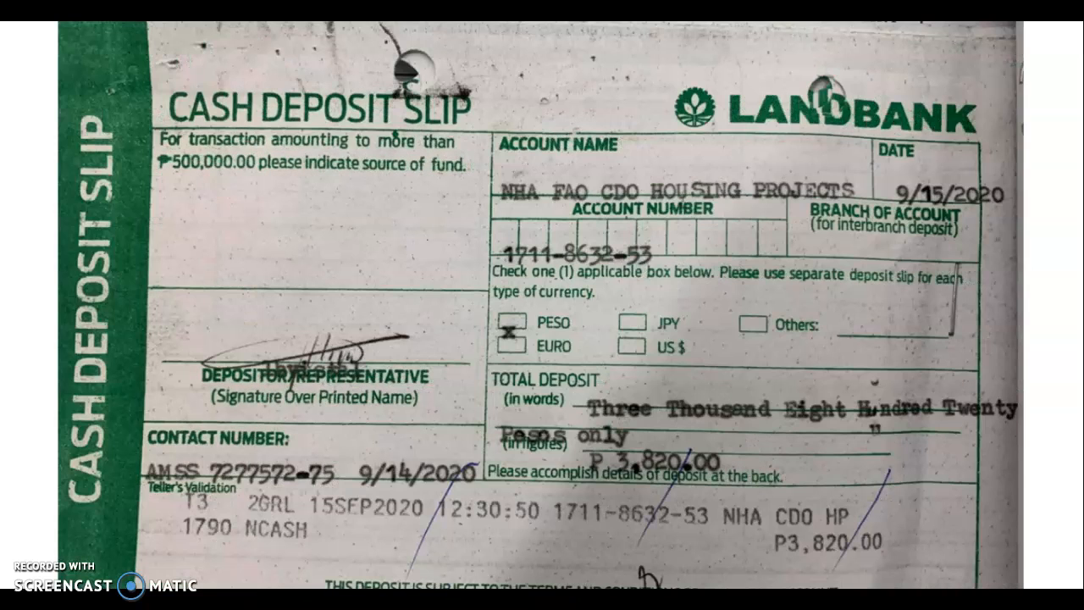
{"action": "key", "text": "alt+Tab"}
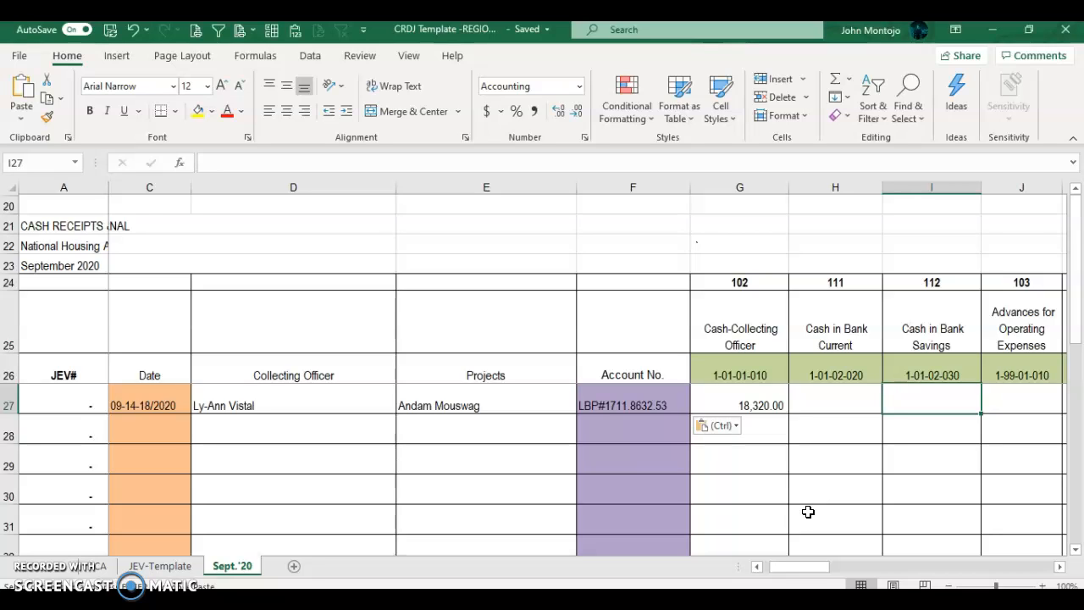
Step: Start the I27 deposit formula with 3820 and 1500, reading each slip from the slide show
{"action": "type", "text": "3820+"}
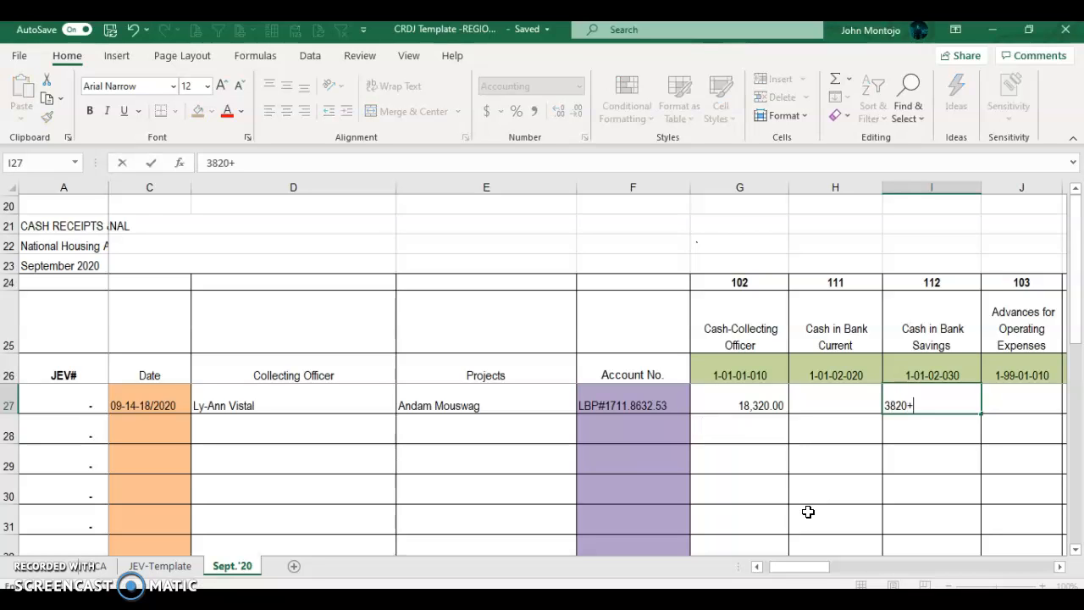
{"action": "key", "text": "BackSpace"}
{"action": "key", "text": "BackSpace"}
{"action": "key", "text": "BackSpace"}
{"action": "key", "text": "BackSpace"}
{"action": "key", "text": "BackSpace"}
{"action": "type", "text": "+3820"}
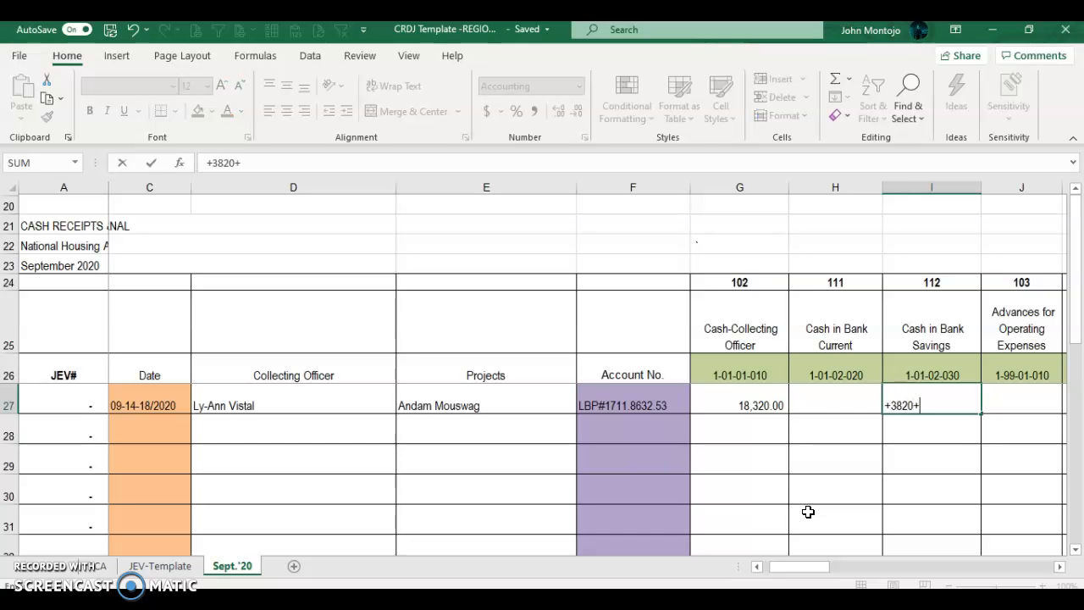
{"action": "key", "text": "alt+Tab"}
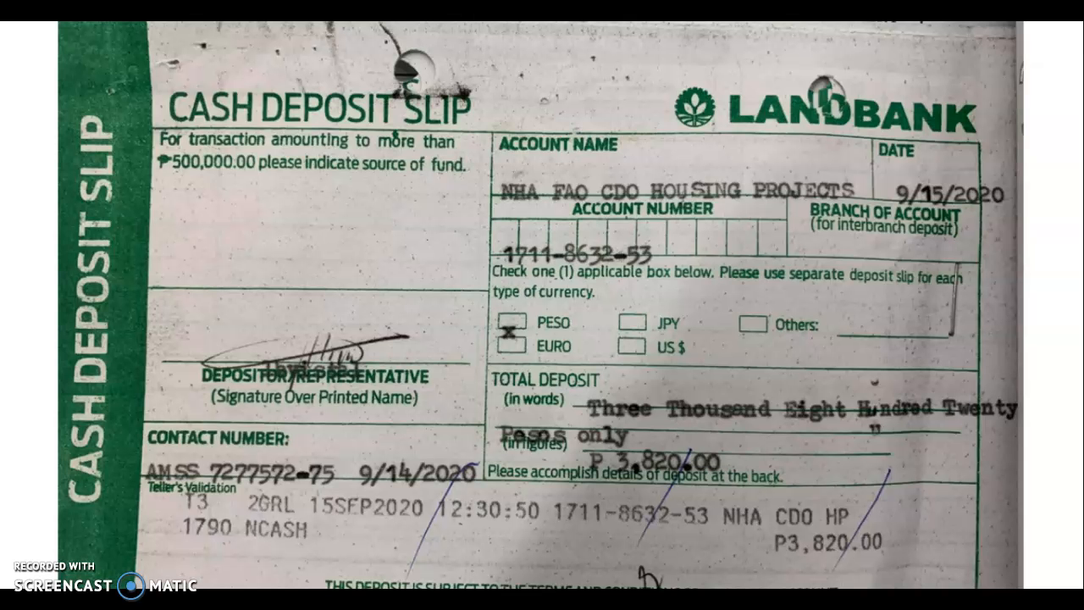
{"action": "key", "text": "Right"}
{"action": "key", "text": "alt+Tab"}
{"action": "type", "text": "+1500"}
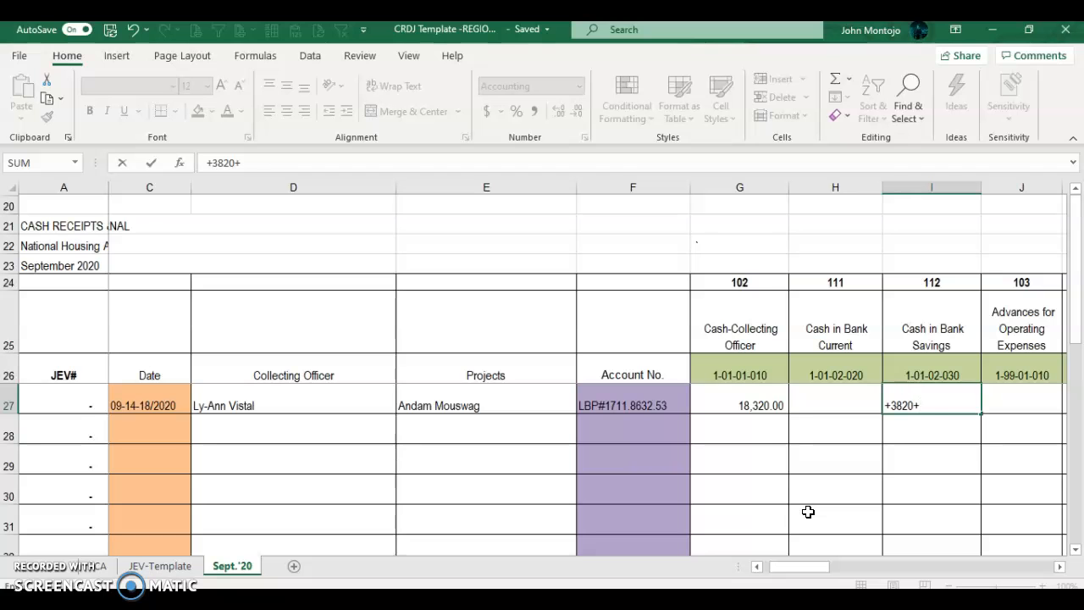
Step: Add 12000 and 1000 to finish the formula so I27 shows 18,320.00
{"action": "key", "text": "alt+Tab"}
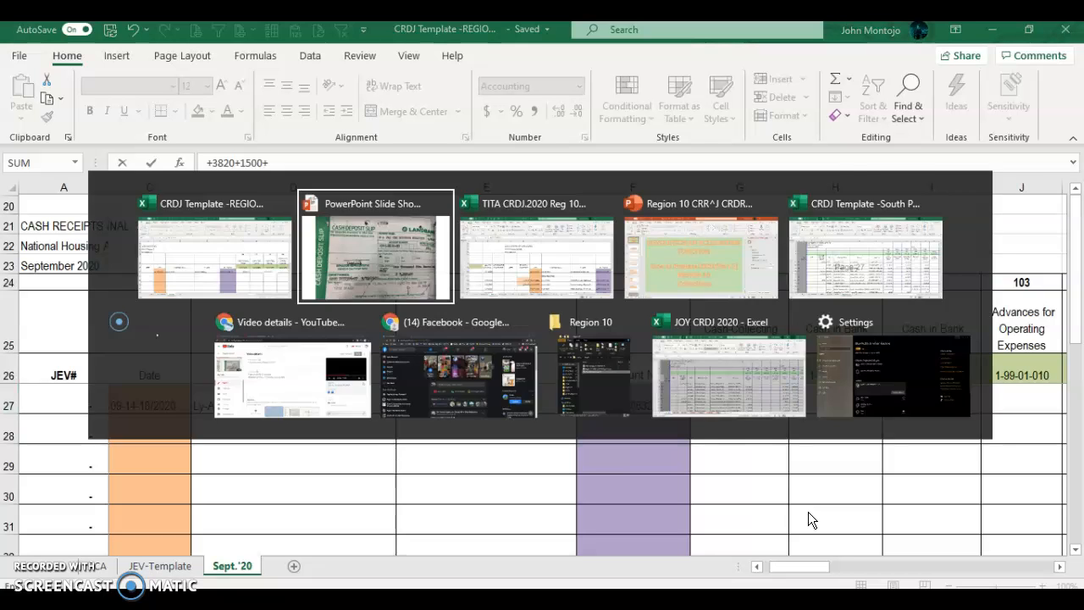
{"action": "key", "text": "Right"}
{"action": "key", "text": "Right"}
{"action": "key", "text": "Left"}
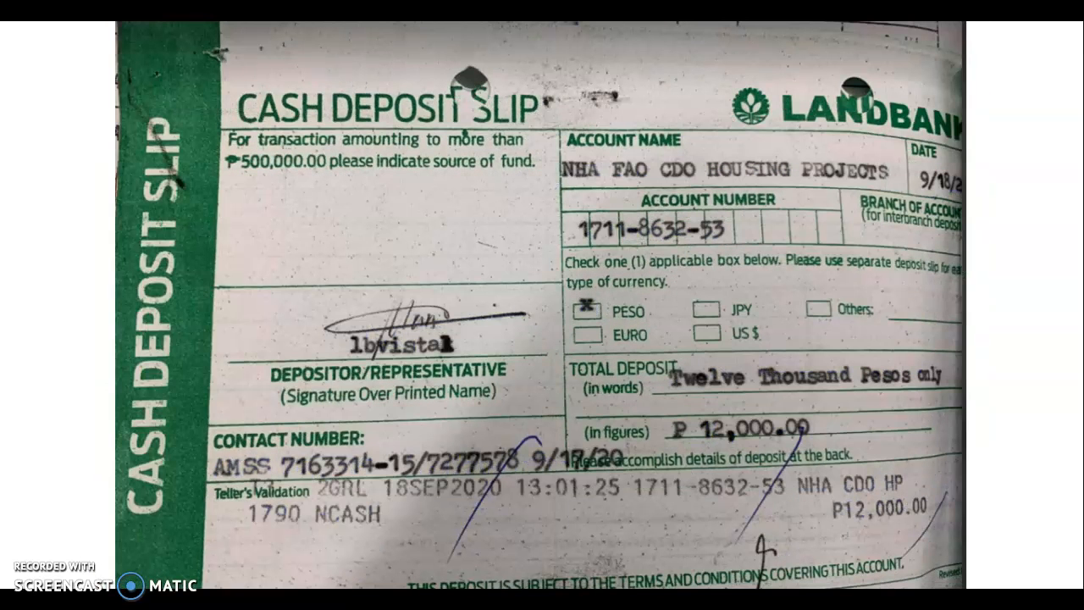
{"action": "key", "text": "alt+Tab"}
{"action": "type", "text": "+"}
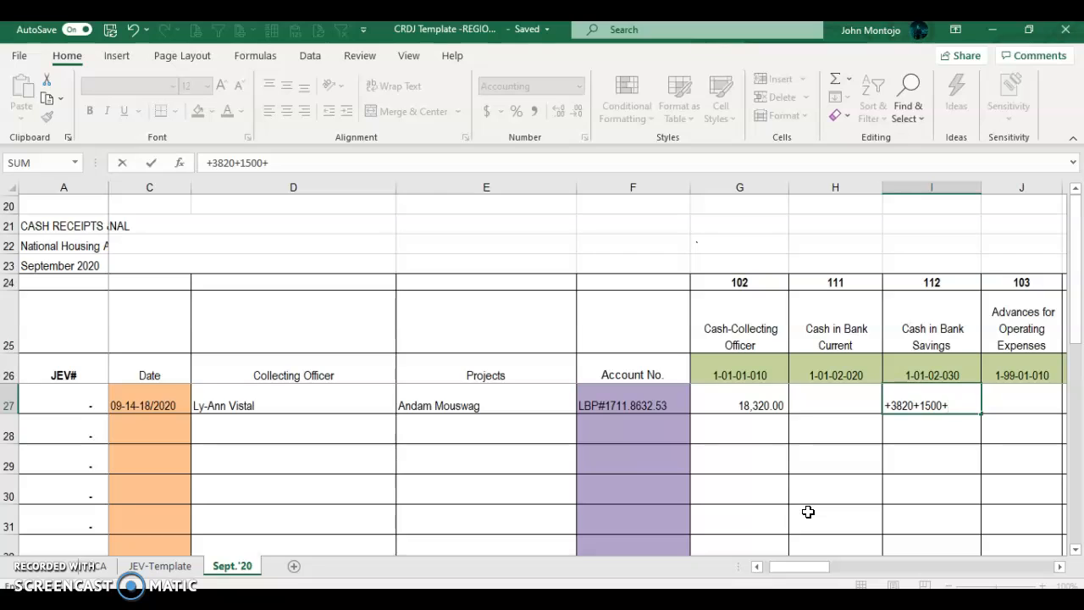
{"action": "type", "text": "12000+1000"}
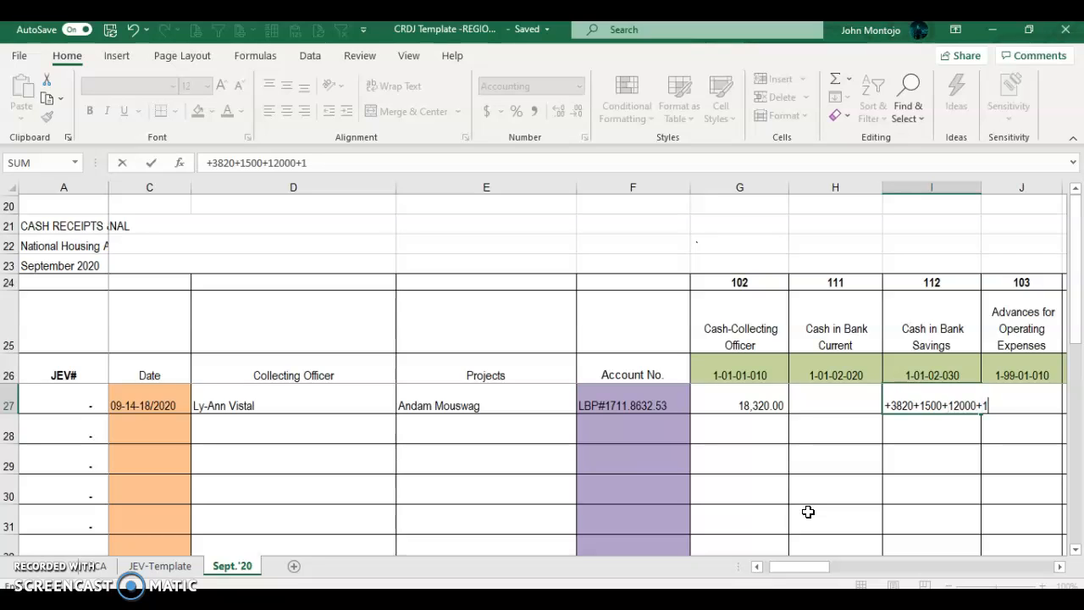
{"action": "key", "text": "Return"}
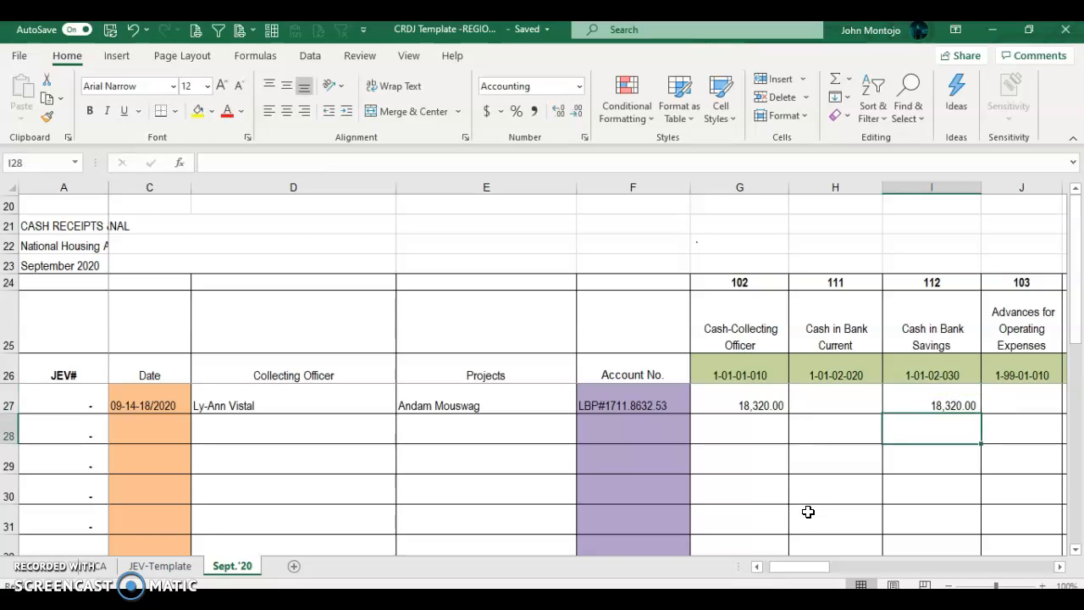
{"action": "key", "text": "Up"}
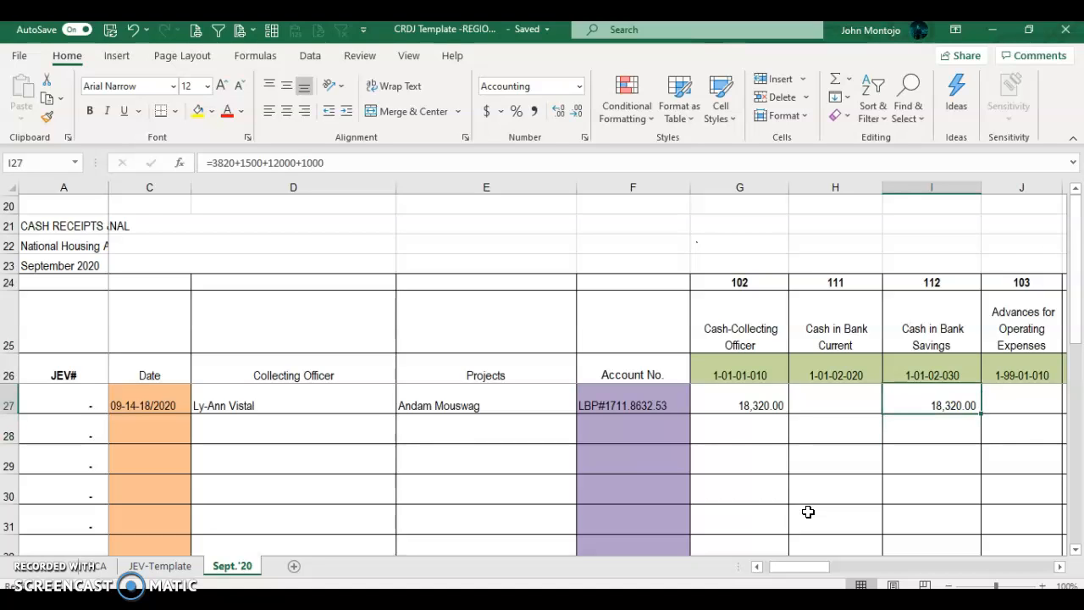
{"action": "left_click", "coordinate": [926, 405]}
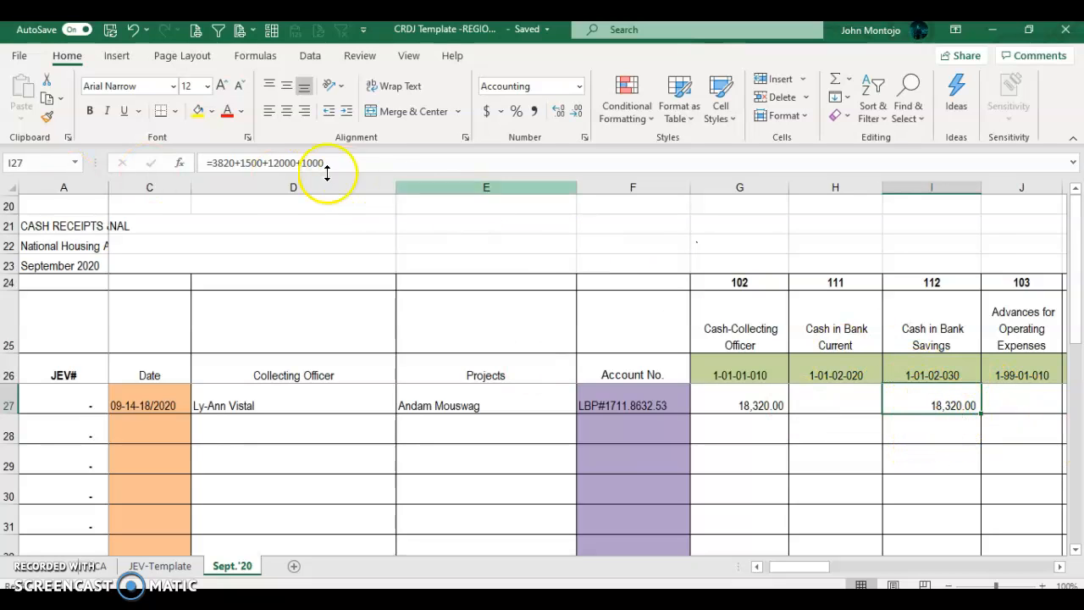
{"action": "left_click", "coordinate": [212, 164]}
{"action": "left_click_drag", "start_coordinate": [207, 163], "coordinate": [328, 163]}
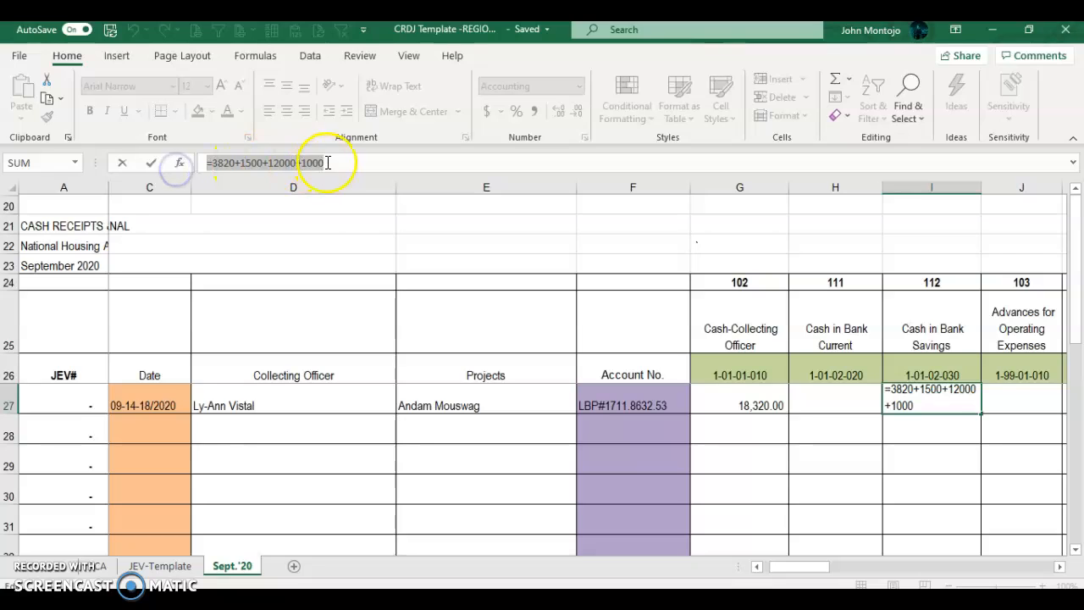
{"action": "left_click", "coordinate": [230, 163]}
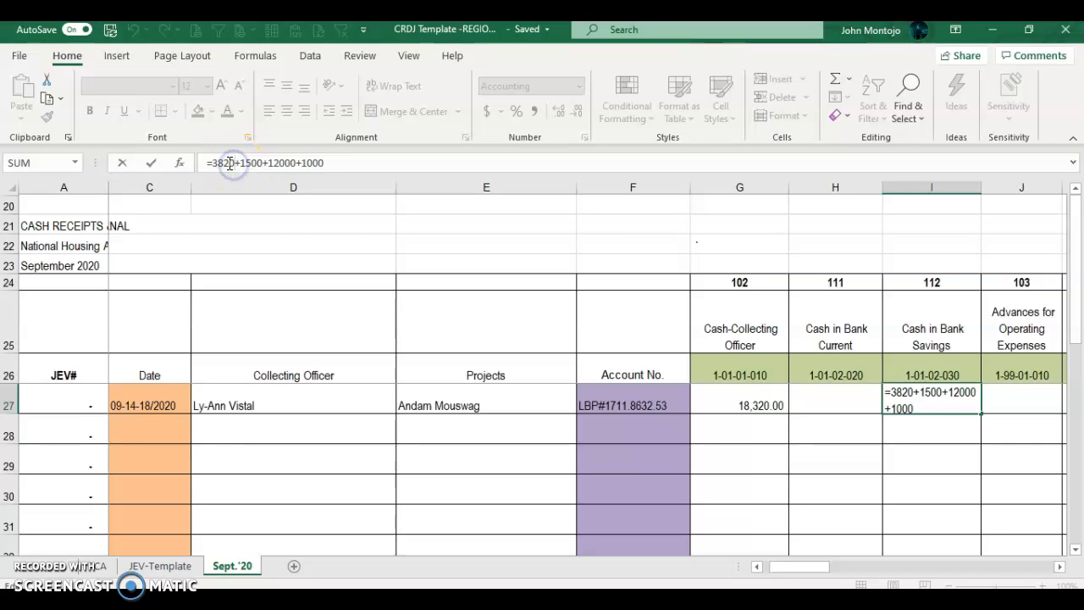
{"action": "left_click", "coordinate": [216, 164]}
{"action": "left_click", "coordinate": [251, 165]}
{"action": "left_click", "coordinate": [206, 163]}
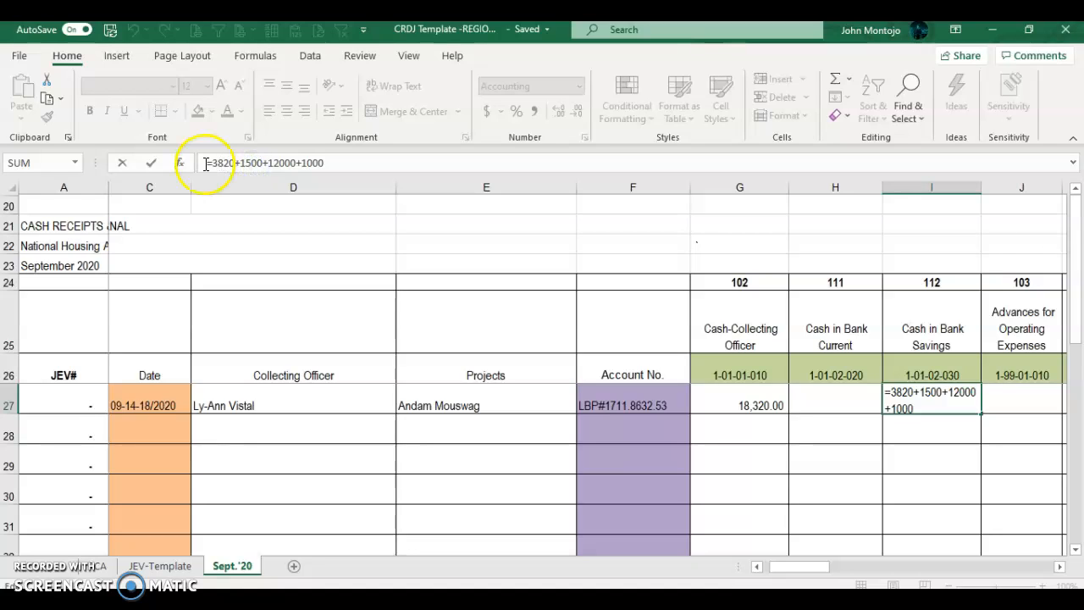
{"action": "left_click_drag", "start_coordinate": [211, 164], "coordinate": [231, 163]}
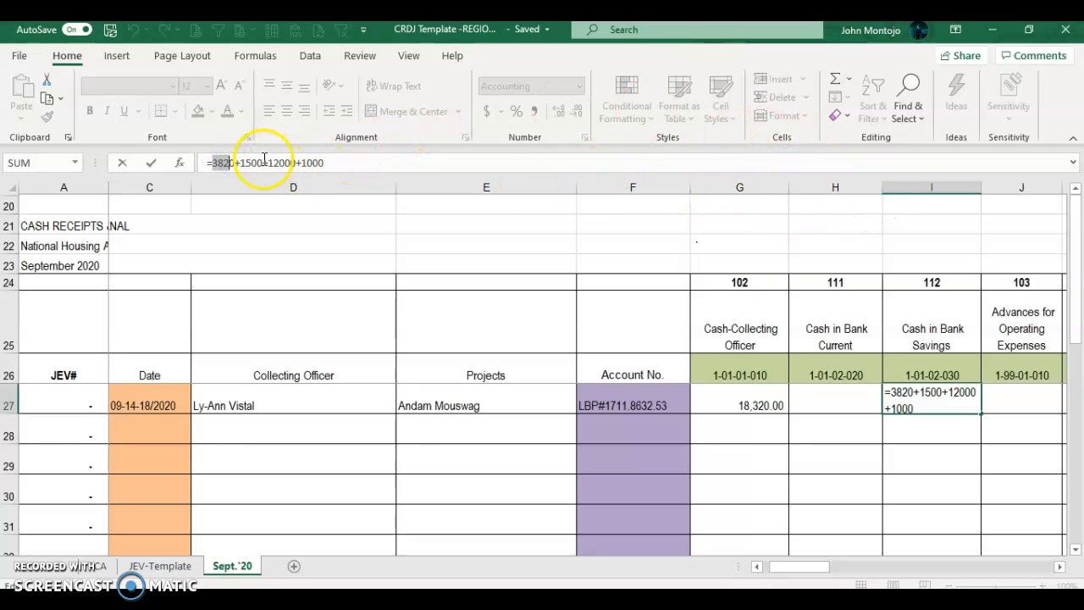
{"action": "left_click_drag", "start_coordinate": [240, 164], "coordinate": [267, 163]}
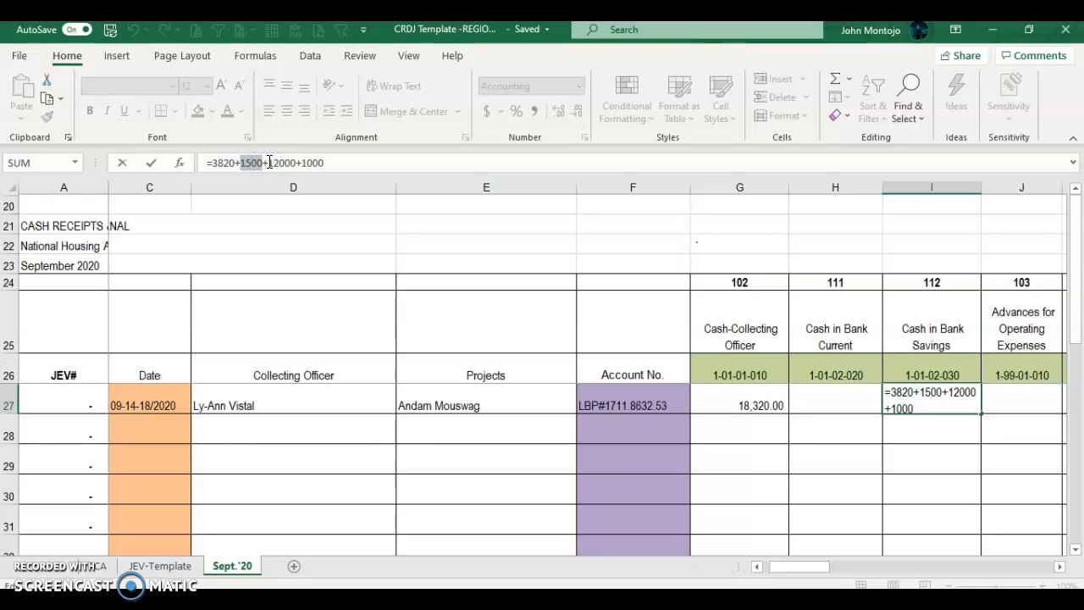
{"action": "left_click_drag", "start_coordinate": [267, 165], "coordinate": [297, 162]}
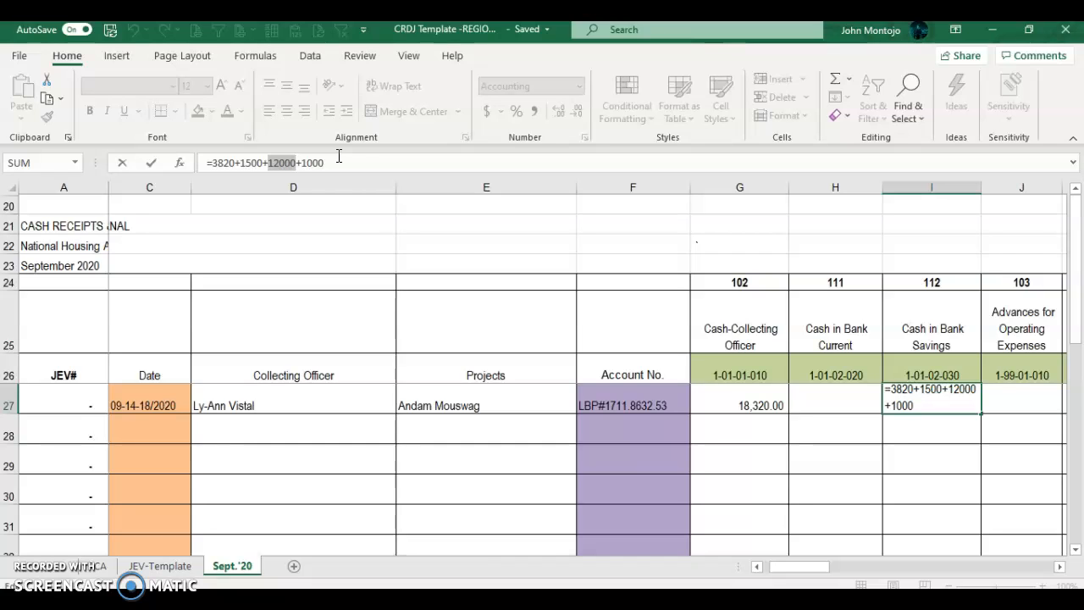
{"action": "left_click", "coordinate": [656, 400]}
{"action": "key", "text": "Escape"}
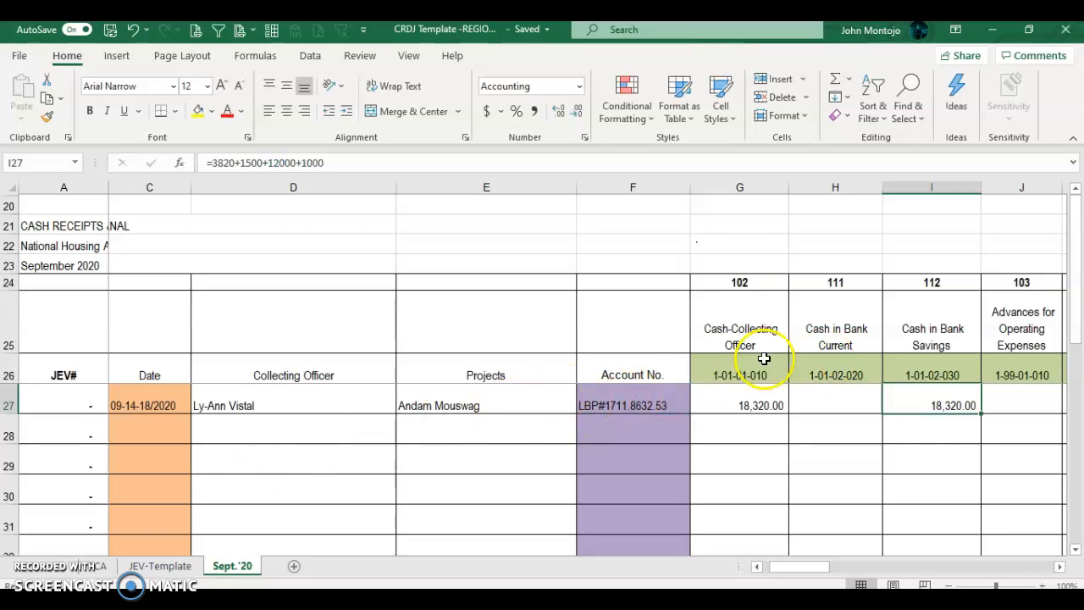
{"action": "left_click", "coordinate": [299, 399]}
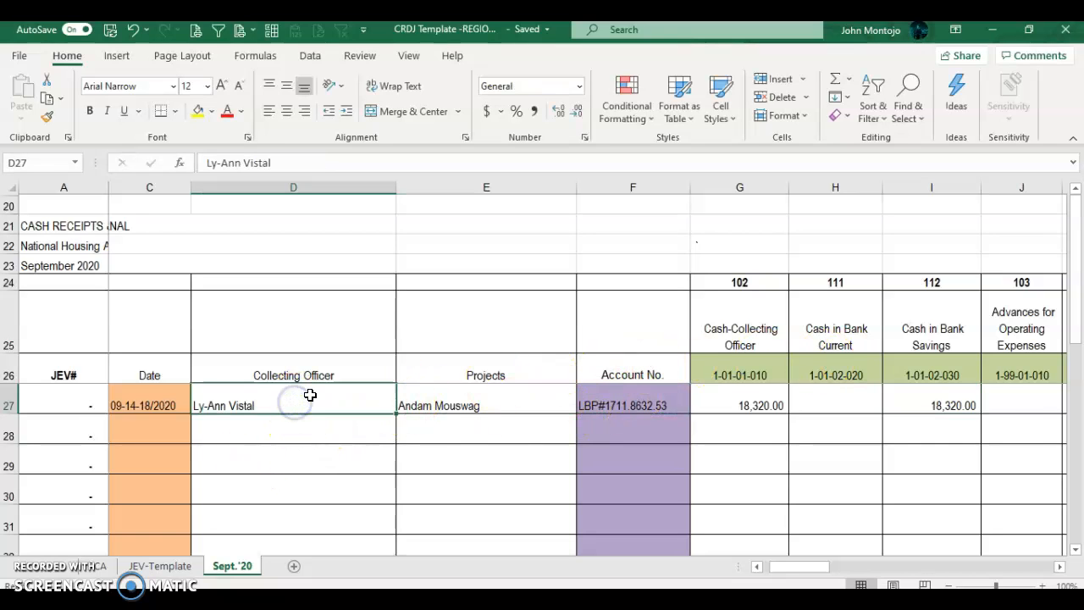
{"action": "key", "text": "Right"}
{"action": "key", "text": "Right"}
{"action": "key", "text": "Right"}
{"action": "key", "text": "Right"}
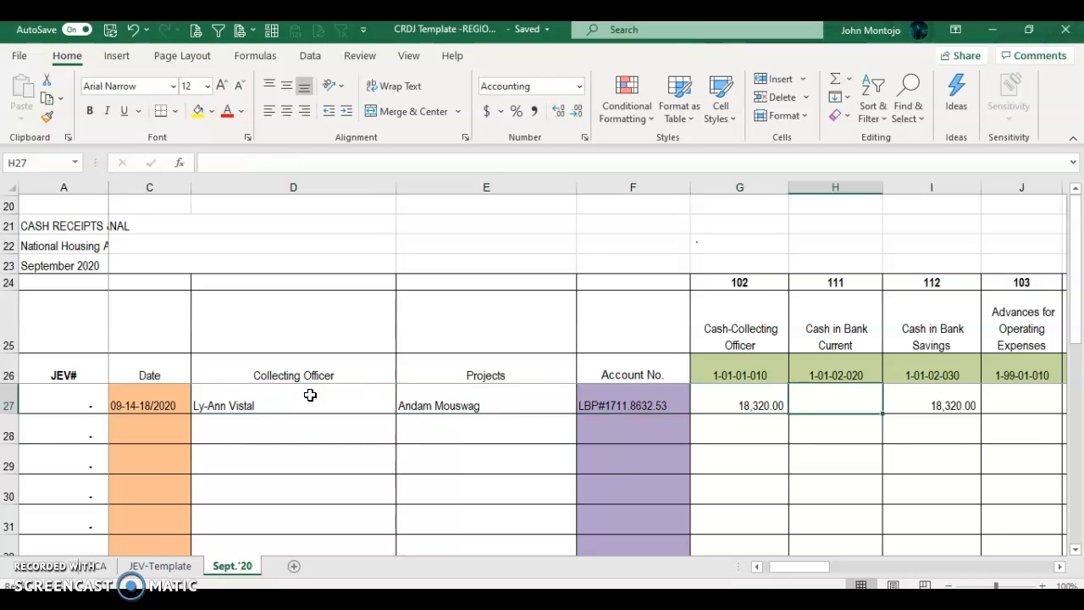
{"action": "key", "text": "alt+Tab"}
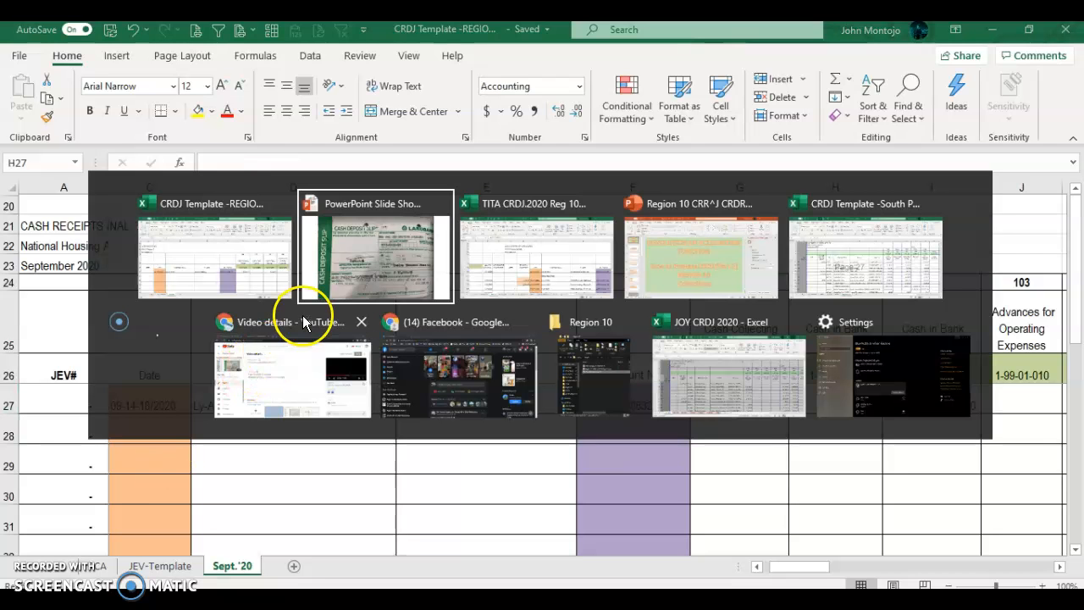
Step: Page past the deposit slip and Recapitulation slides to the 3,500.00 Application of Payments Report
{"action": "scroll", "coordinate": [476, 329], "scroll_direction": "up", "scroll_amount": 2}
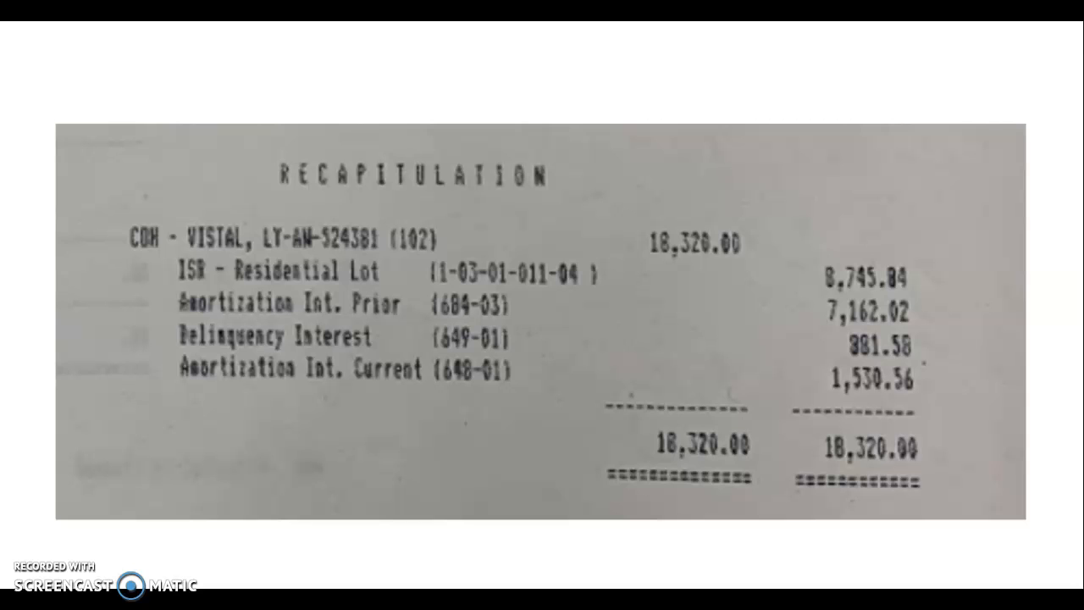
{"action": "scroll", "coordinate": [542, 322], "scroll_direction": "down", "scroll_amount": 4}
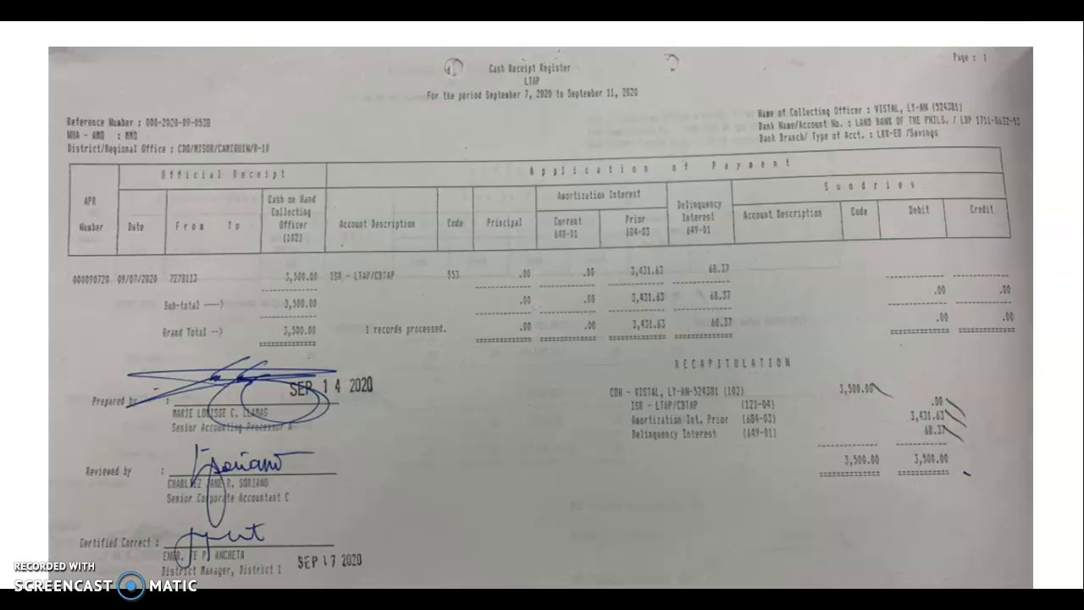
{"action": "left_click", "coordinate": [952, 477]}
{"action": "left_click", "coordinate": [858, 476]}
{"action": "left_click", "coordinate": [566, 83]}
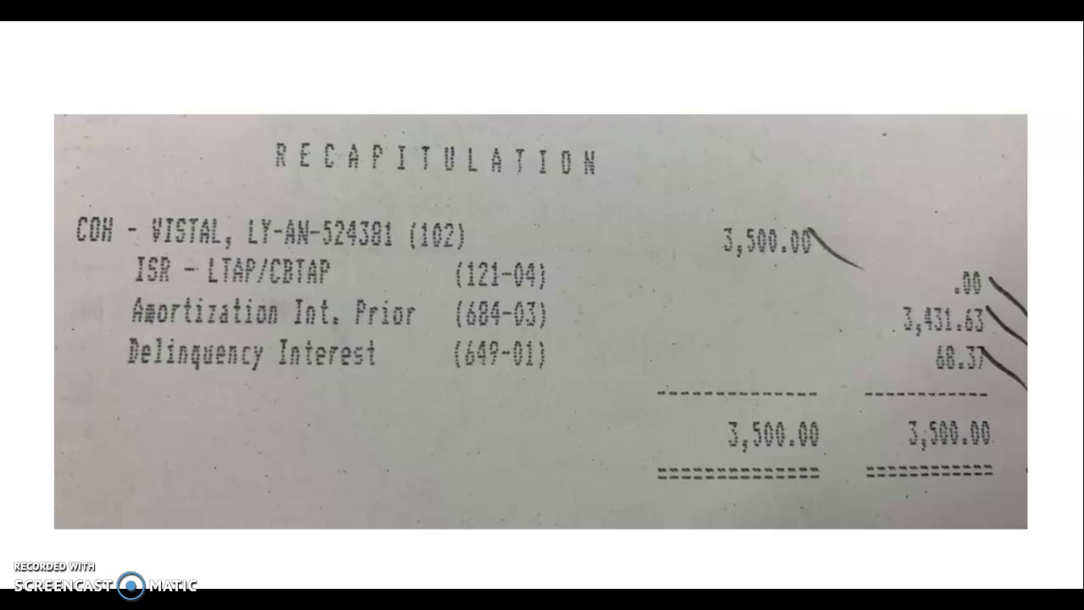
{"action": "key", "text": "Right"}
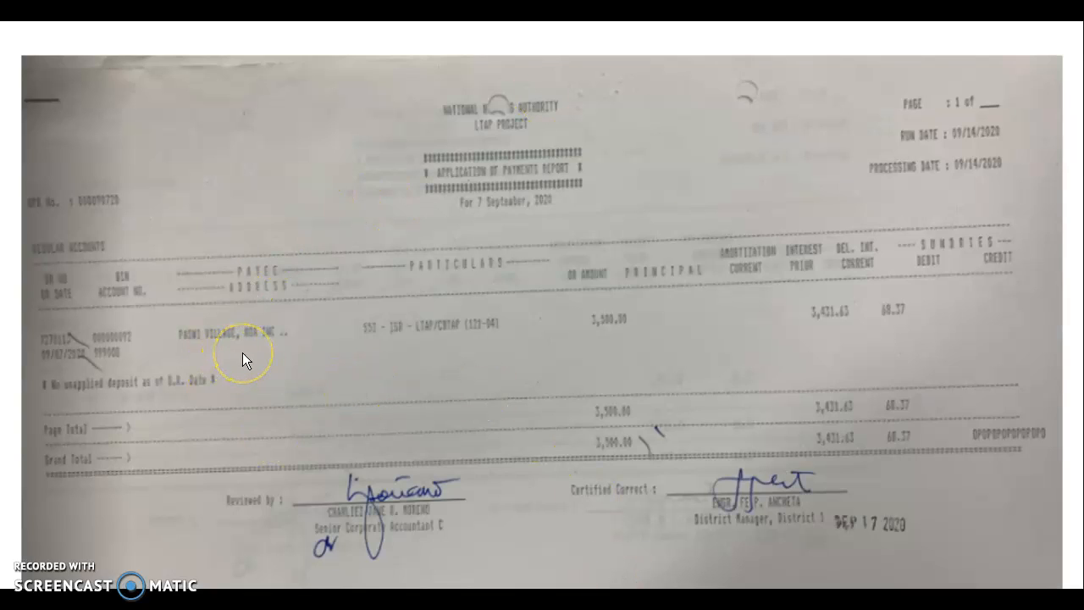
{"action": "key", "text": "alt+Tab"}
Step: Copy the collecting officer down into D28 and enter project LTAP-PASWI in E28
{"action": "left_click", "coordinate": [210, 427]}
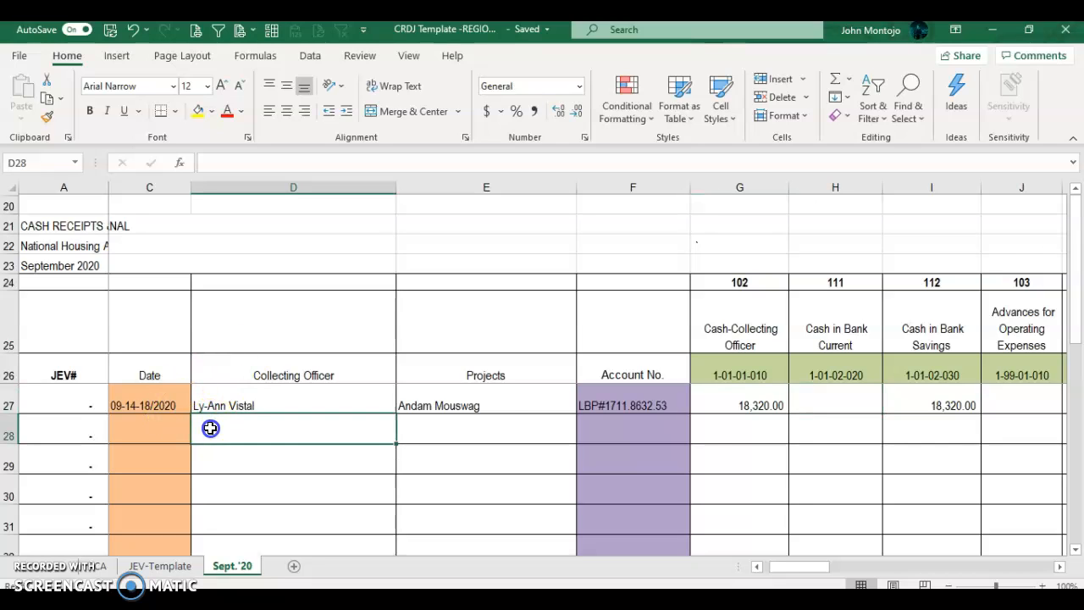
{"action": "key", "text": "ctrl+d"}
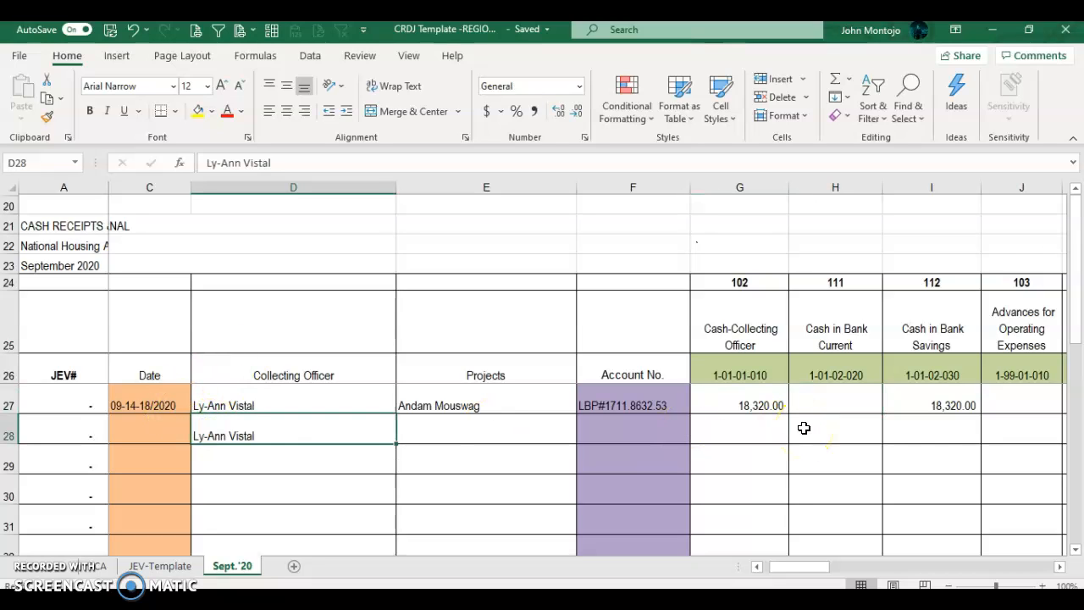
{"action": "key", "text": "Right"}
{"action": "type", "text": "L"}
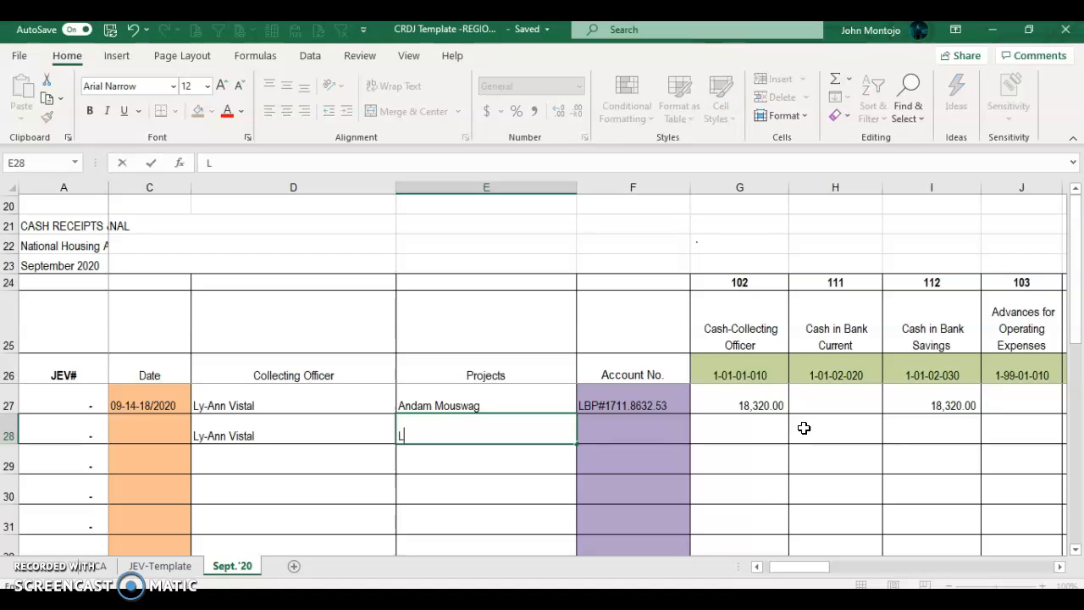
{"action": "type", "text": "TAP-PASWI"}
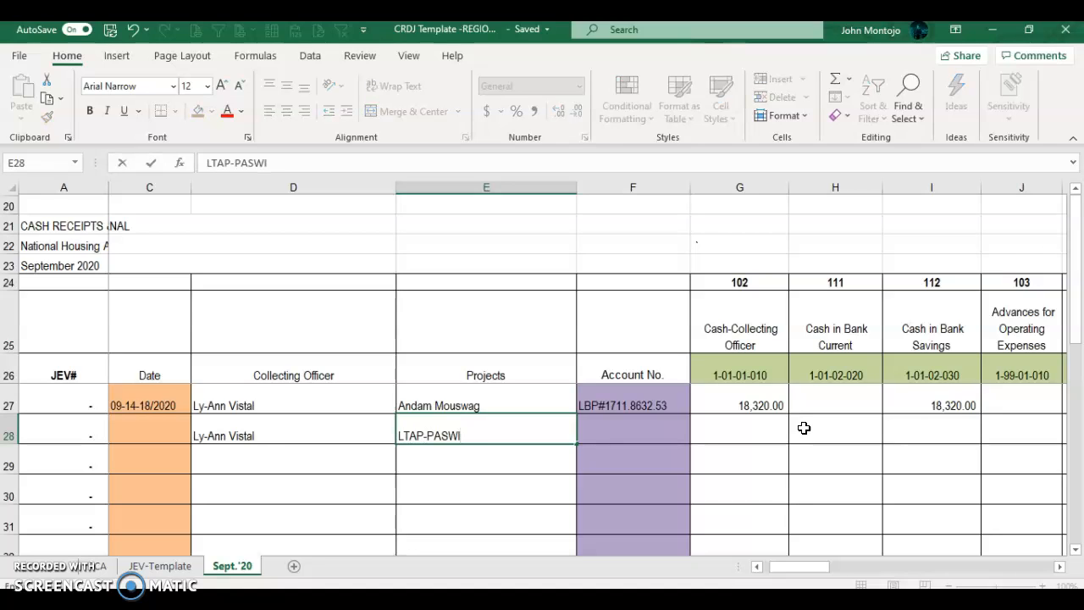
{"action": "key", "text": "Tab"}
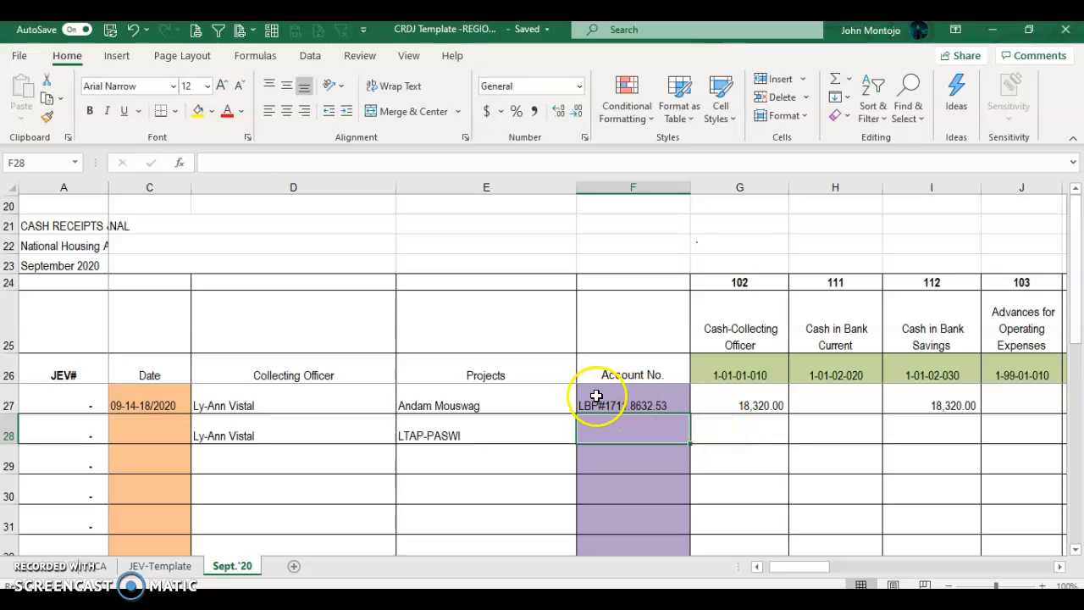
{"action": "left_click", "coordinate": [636, 404]}
Step: Advance the slide show to the Recapitulation close-up, balancing at 3,500.00 on both sides
{"action": "key", "text": "alt+Tab"}
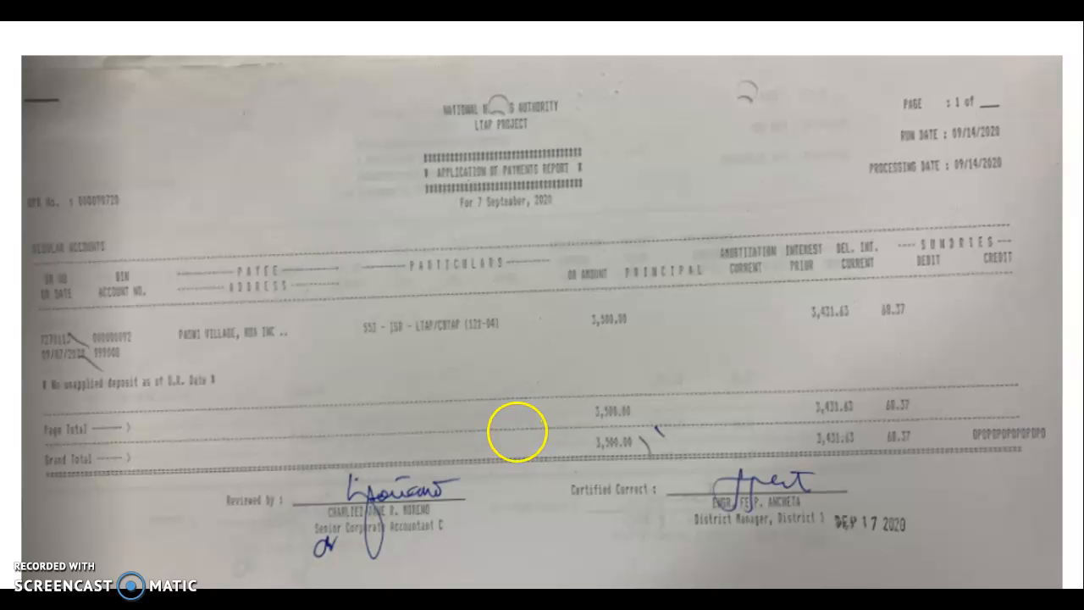
{"action": "left_click", "coordinate": [888, 346]}
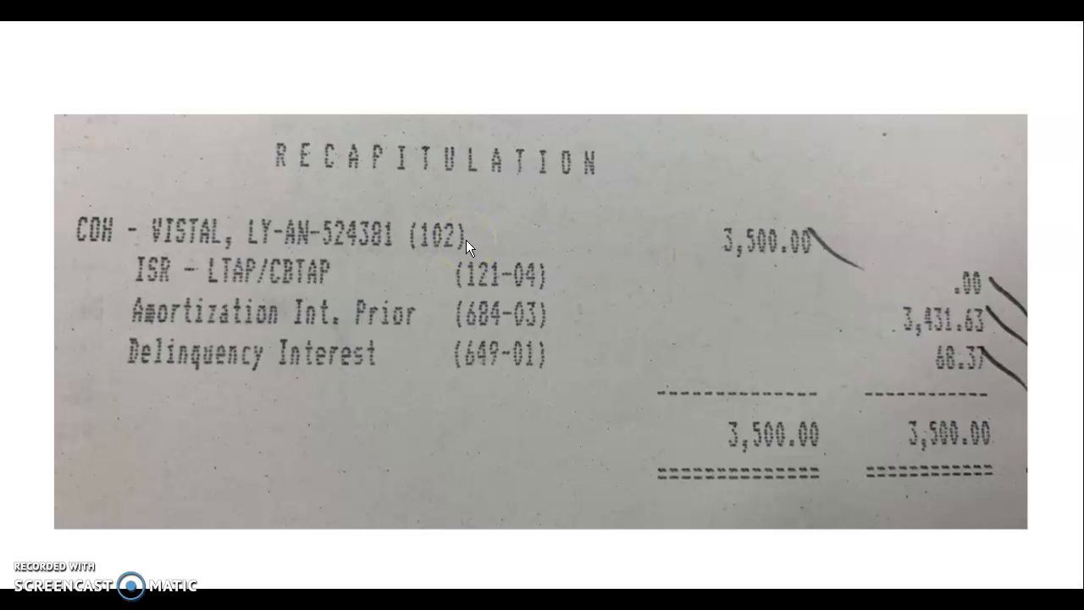
{"action": "key", "text": "alt+Tab"}
{"action": "key", "text": "alt+Tab"}
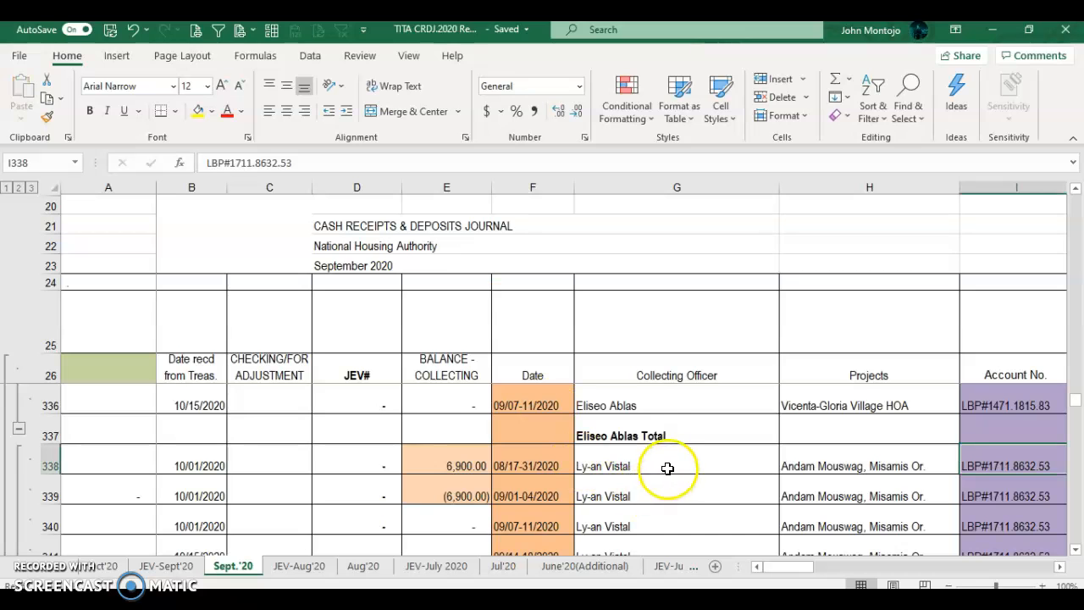
Step: In TITA CRDJ 2020, review the collecting officer's entries up to the cash amount in row 338
{"action": "left_click", "coordinate": [669, 461]}
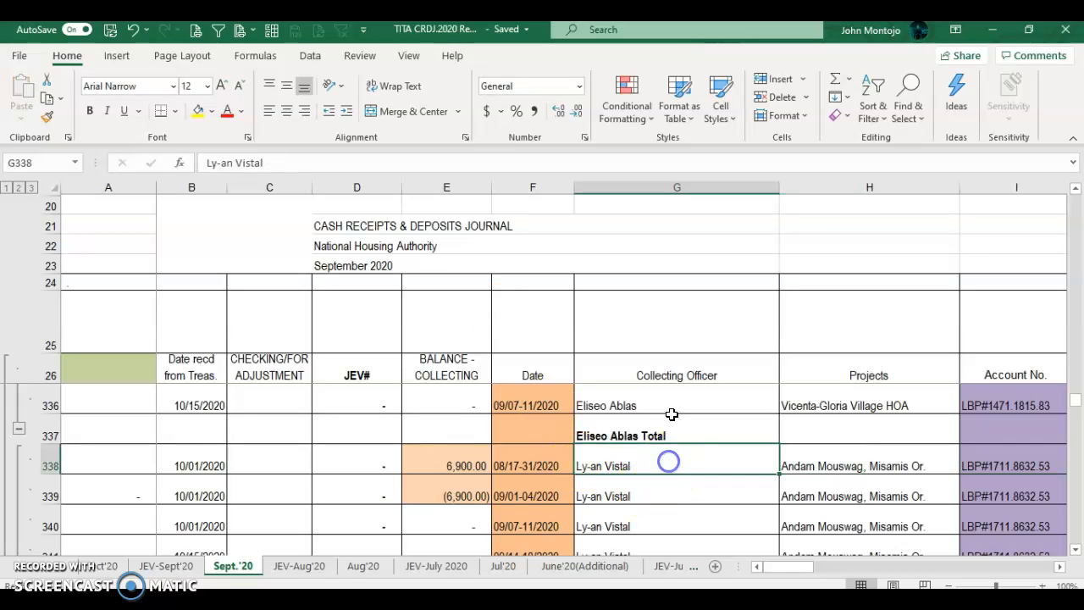
{"action": "key", "text": "Down"}
{"action": "key", "text": "Down"}
{"action": "key", "text": "Down"}
{"action": "key", "text": "Down"}
{"action": "key", "text": "Down"}
{"action": "key", "text": "Down"}
{"action": "key", "text": "Down"}
{"action": "key", "text": "Down"}
{"action": "key", "text": "Down"}
{"action": "key", "text": "Down"}
{"action": "key", "text": "Down"}
{"action": "key", "text": "Down"}
{"action": "key", "text": "Down"}
{"action": "key", "text": "Down"}
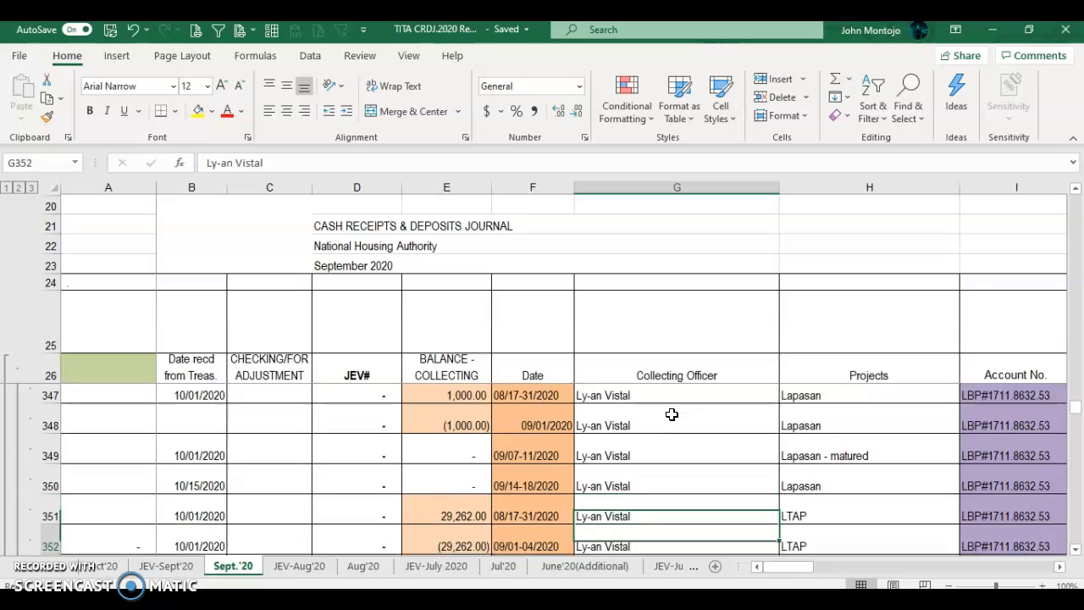
{"action": "key", "text": "Up"}
{"action": "key", "text": "Up"}
{"action": "key", "text": "Up"}
{"action": "key", "text": "Up"}
{"action": "key", "text": "Up"}
{"action": "key", "text": "Up"}
{"action": "key", "text": "Up"}
{"action": "key", "text": "Up"}
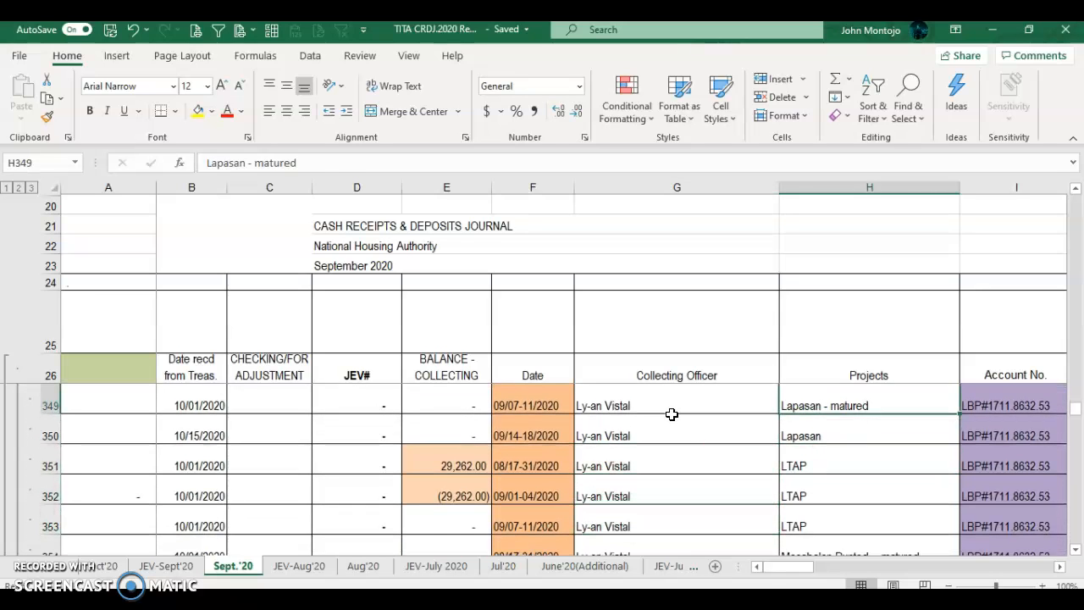
{"action": "key", "text": "Up"}
{"action": "key", "text": "Up"}
{"action": "key", "text": "Up"}
{"action": "key", "text": "Up"}
{"action": "key", "text": "Up"}
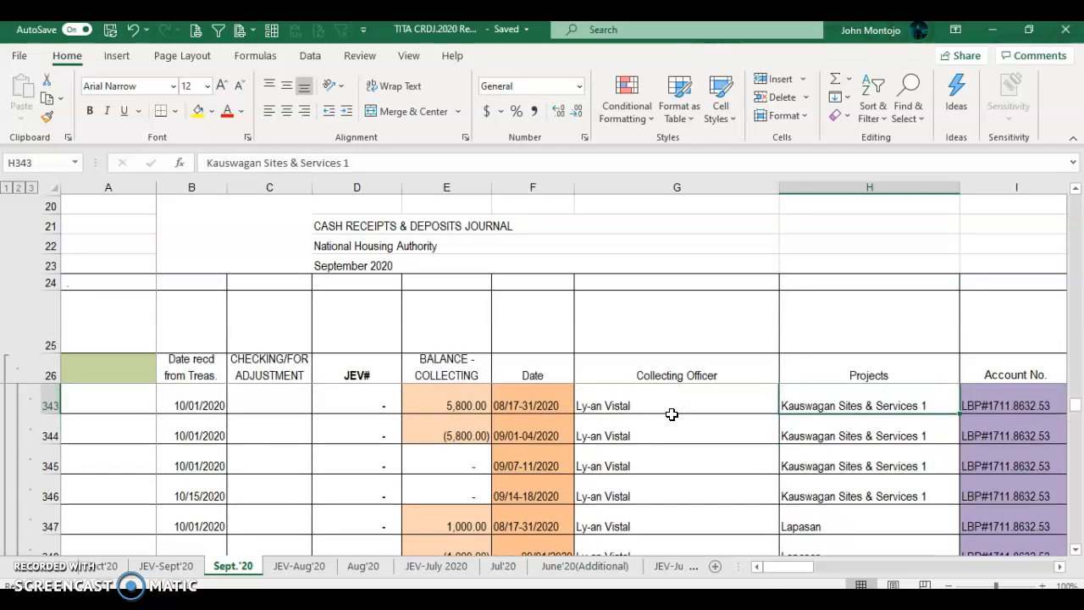
{"action": "key", "text": "Up"}
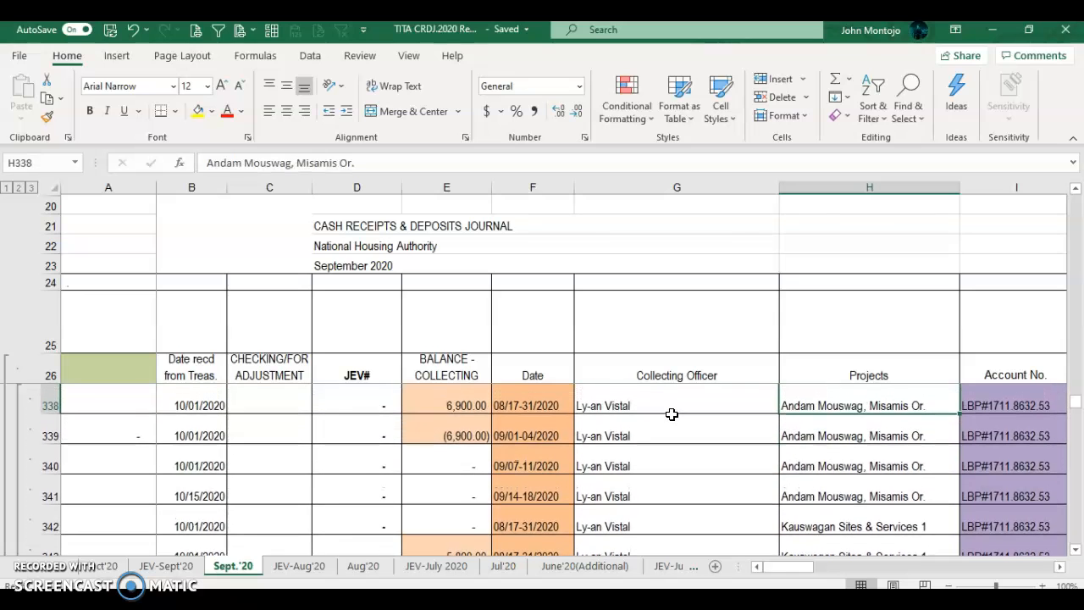
{"action": "key", "text": "Up"}
{"action": "key", "text": "Down"}
{"action": "key", "text": "Right"}
{"action": "key", "text": "Right"}
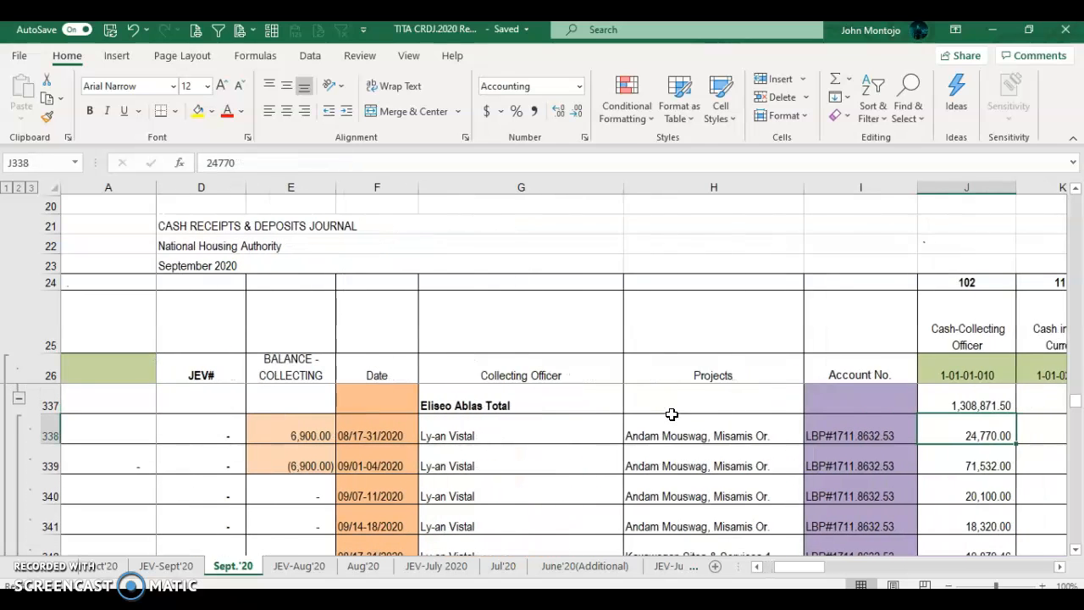
Step: Trace row 341's 18,320.00 collection across to its account breakdown, then return to CRDJ Template
{"action": "key", "text": "Down"}
{"action": "key", "text": "Down"}
{"action": "key", "text": "Down"}
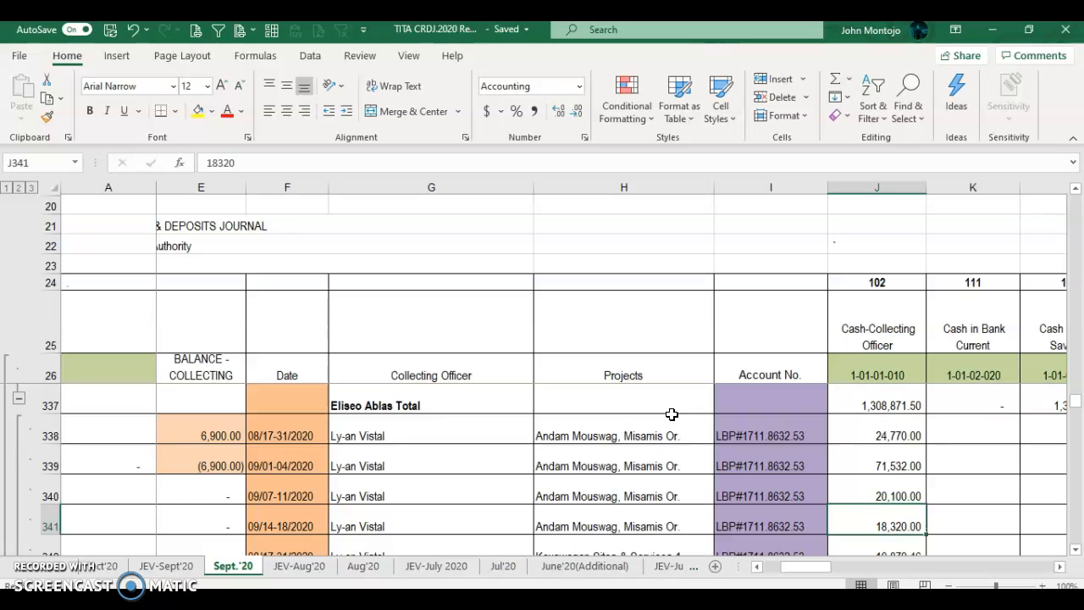
{"action": "key", "text": "Left"}
{"action": "key", "text": "Left"}
{"action": "key", "text": "Left"}
{"action": "key", "text": "Right"}
{"action": "key", "text": "Right"}
{"action": "key", "text": "Right"}
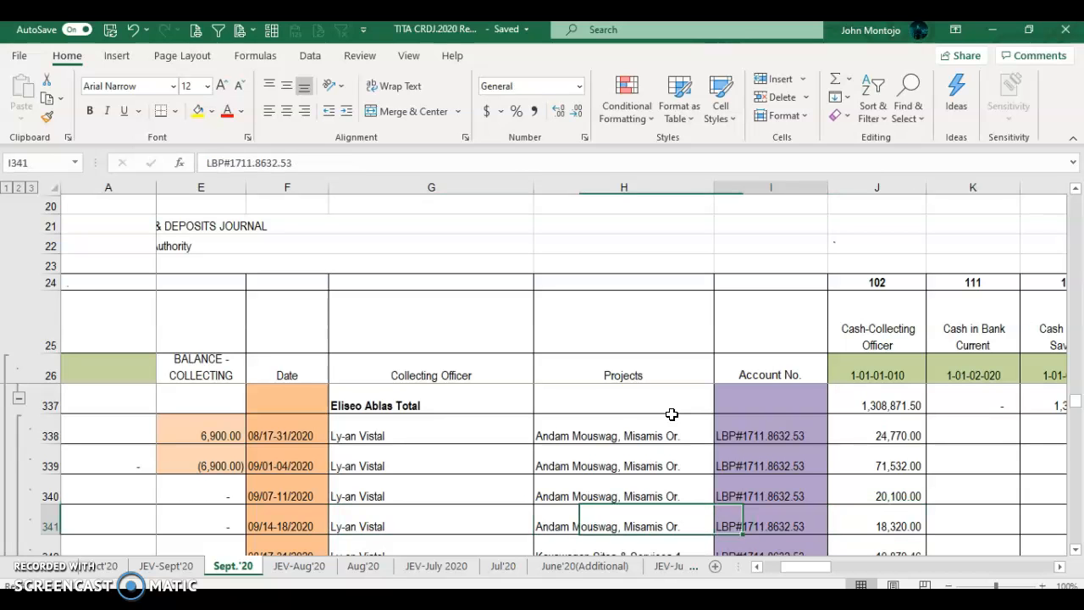
{"action": "key", "text": "Right"}
{"action": "key", "text": "Right"}
{"action": "key", "text": "Right"}
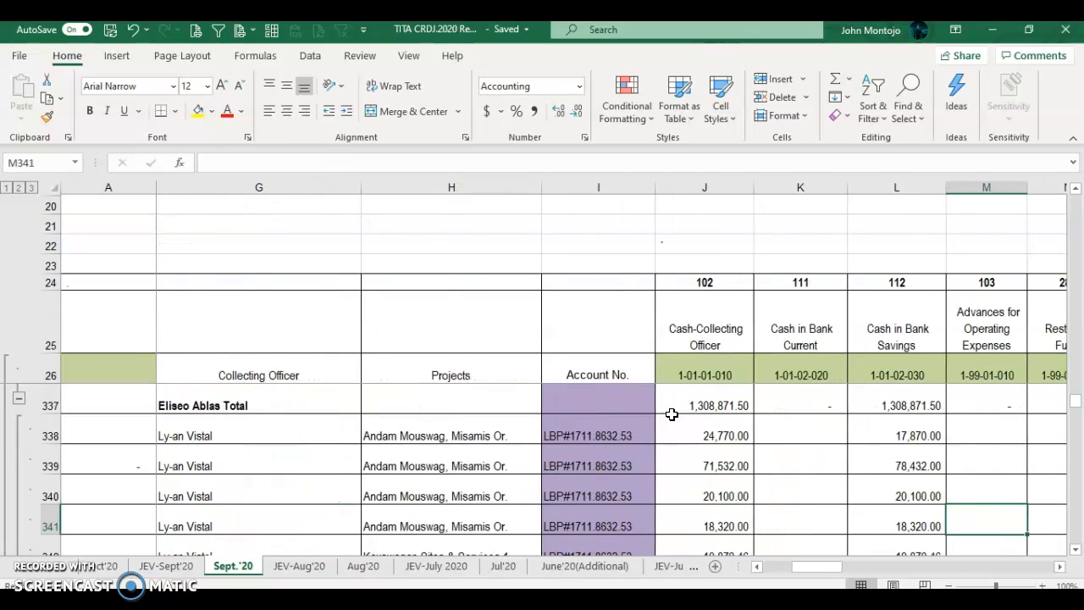
{"action": "key", "text": "Right"}
{"action": "key", "text": "Right"}
{"action": "key", "text": "Right"}
{"action": "key", "text": "Right"}
{"action": "key", "text": "Right"}
{"action": "key", "text": "Right"}
{"action": "key", "text": "Right"}
{"action": "key", "text": "Right"}
{"action": "key", "text": "Right"}
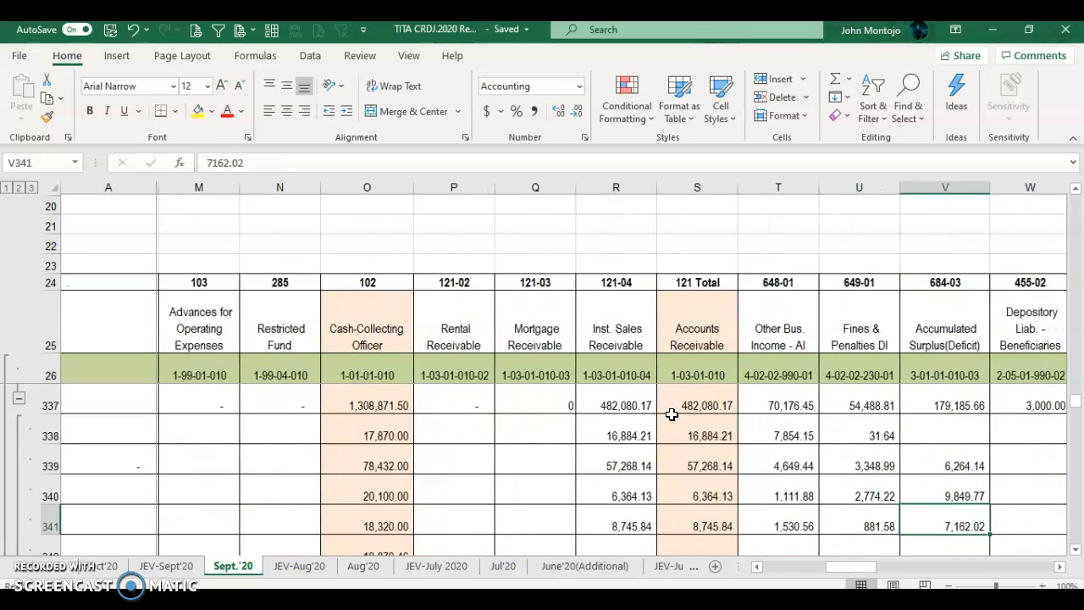
{"action": "key", "text": "Right"}
{"action": "key", "text": "Right"}
{"action": "key", "text": "Left"}
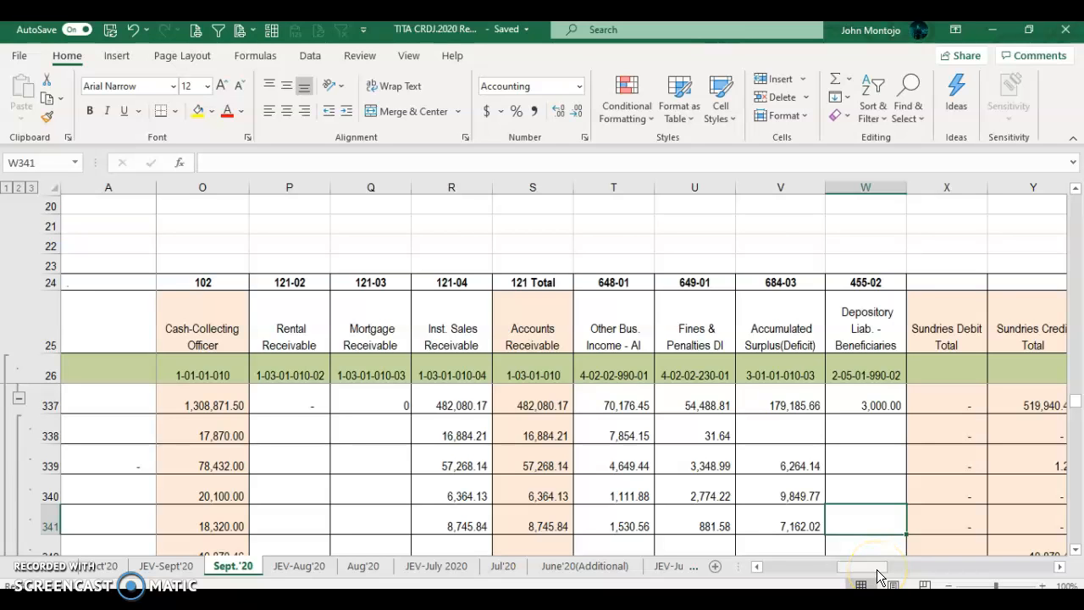
{"action": "key", "text": "alt+Tab"}
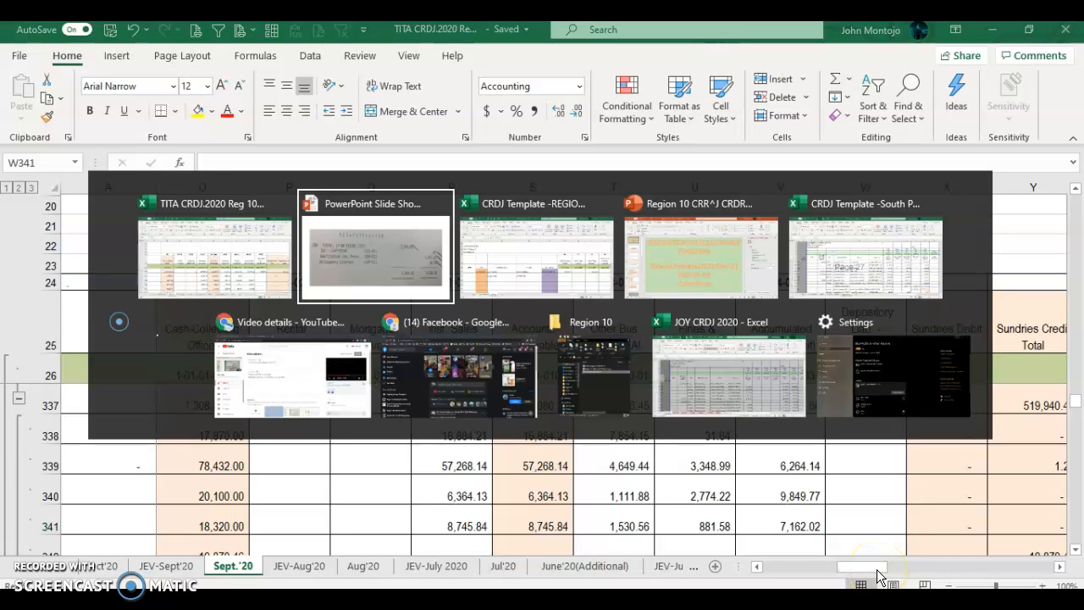
{"action": "key", "text": "alt+Tab"}
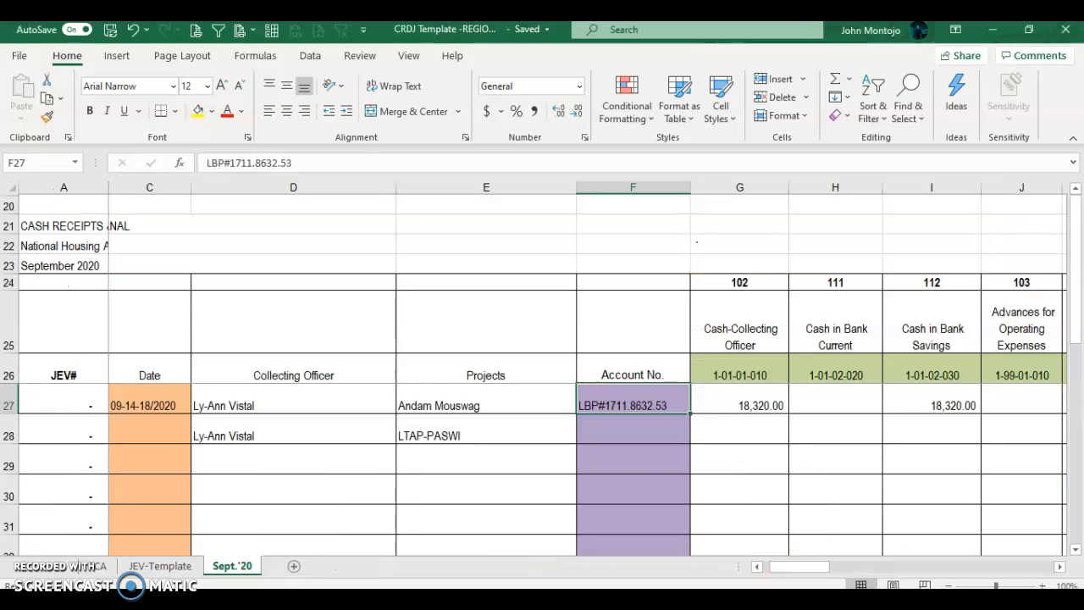
Step: Start a Move or Copy of the Sept.'20 sheet with Create a copy ticked, then cancel it
{"action": "key", "text": "alt+Tab"}
{"action": "right_click", "coordinate": [216, 569]}
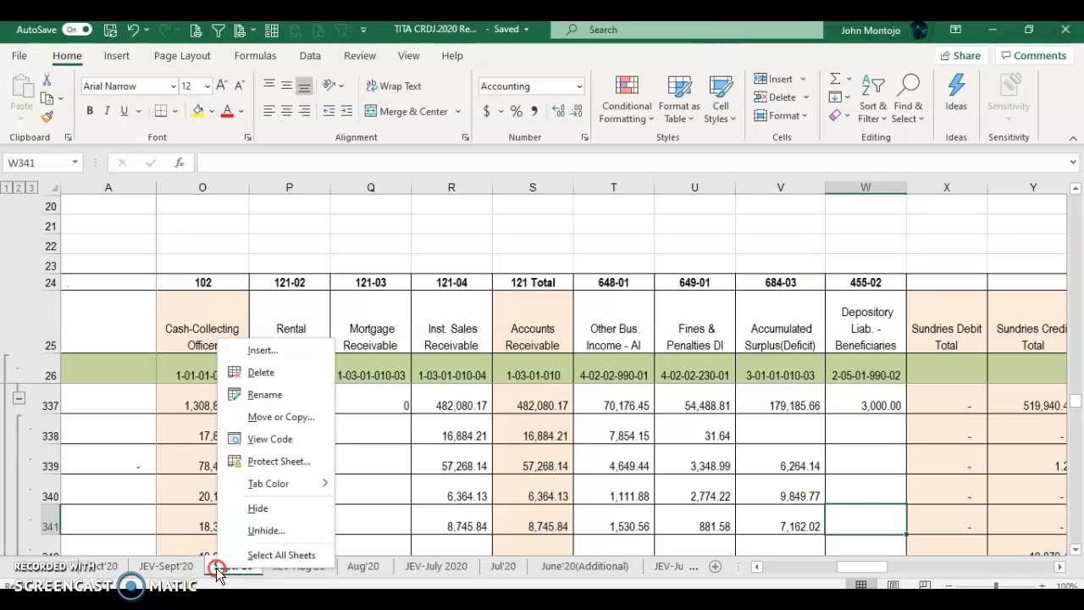
{"action": "left_click", "coordinate": [272, 419]}
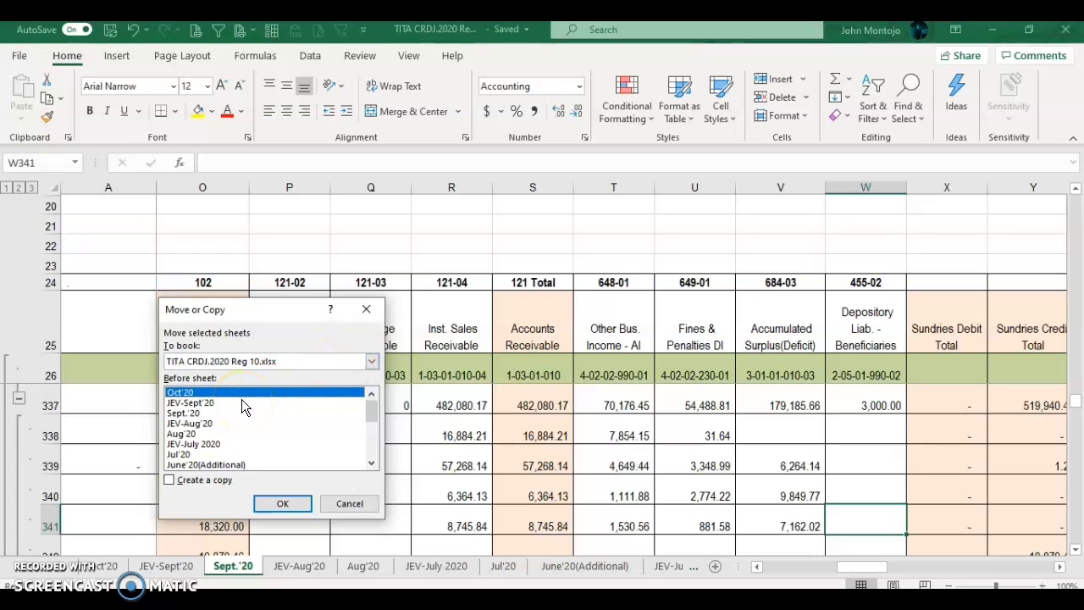
{"action": "left_click", "coordinate": [170, 480]}
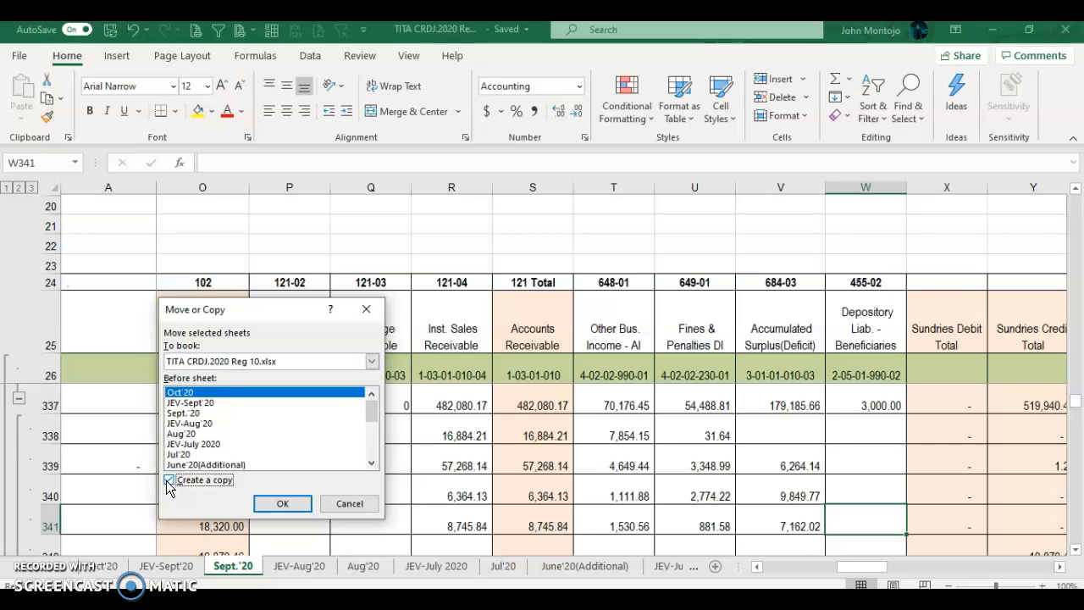
{"action": "left_click", "coordinate": [373, 501]}
{"action": "left_click", "coordinate": [222, 518]}
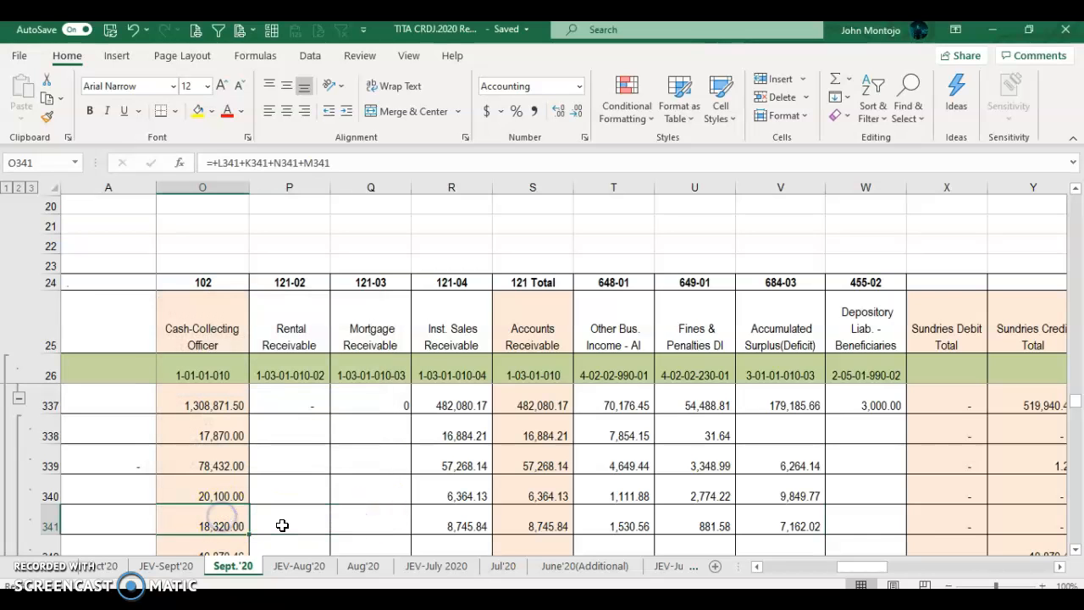
Step: Delete the rows above the collecting officer's block of entries
{"action": "key", "text": "Left"}
{"action": "key", "text": "Left"}
{"action": "key", "text": "Left"}
{"action": "key", "text": "Left"}
{"action": "key", "text": "Left"}
{"action": "key", "text": "Left"}
{"action": "key", "text": "Left"}
{"action": "key", "text": "Left"}
{"action": "key", "text": "Left"}
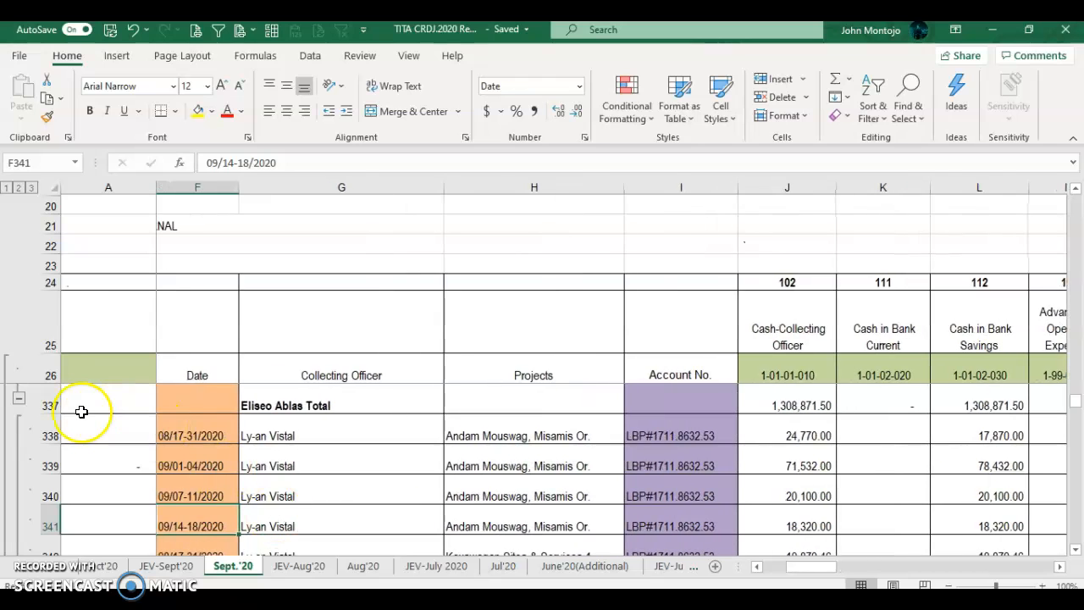
{"action": "left_click_drag", "start_coordinate": [40, 398], "coordinate": [113, 300]}
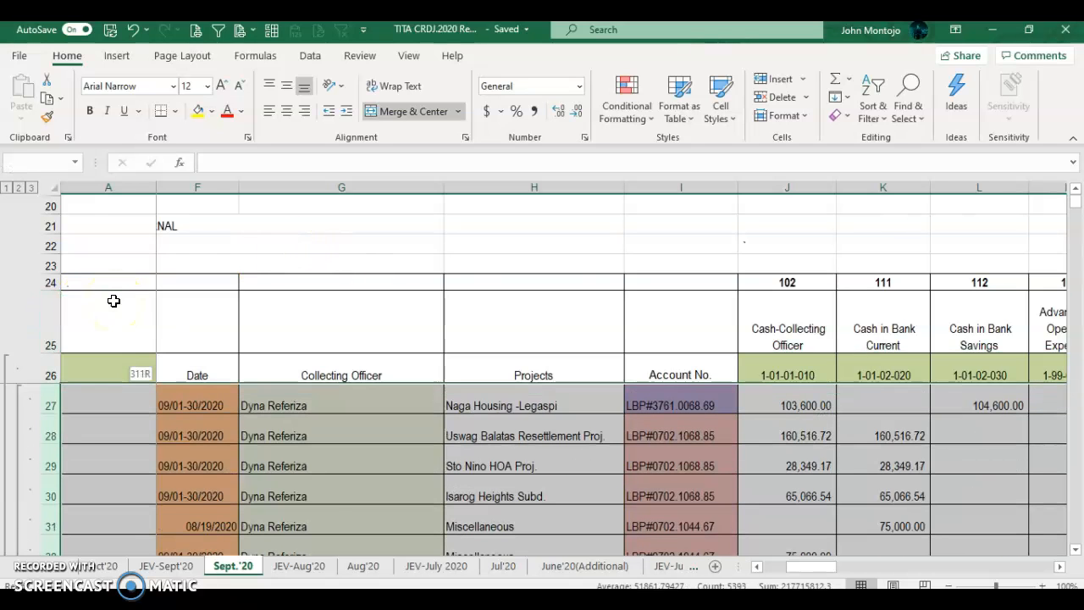
{"action": "right_click", "coordinate": [40, 398]}
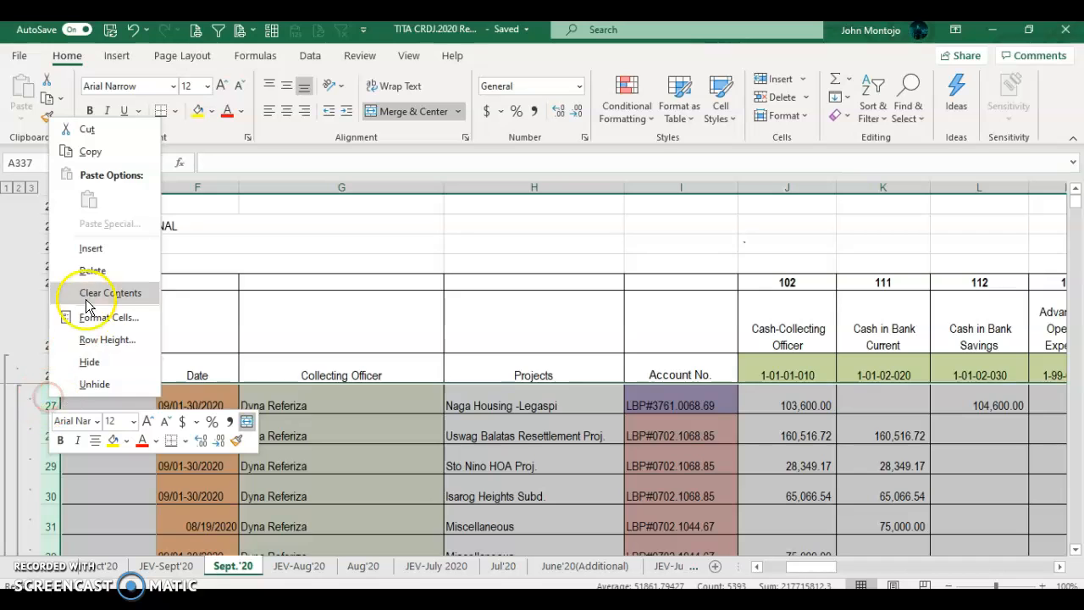
{"action": "left_click", "coordinate": [94, 270]}
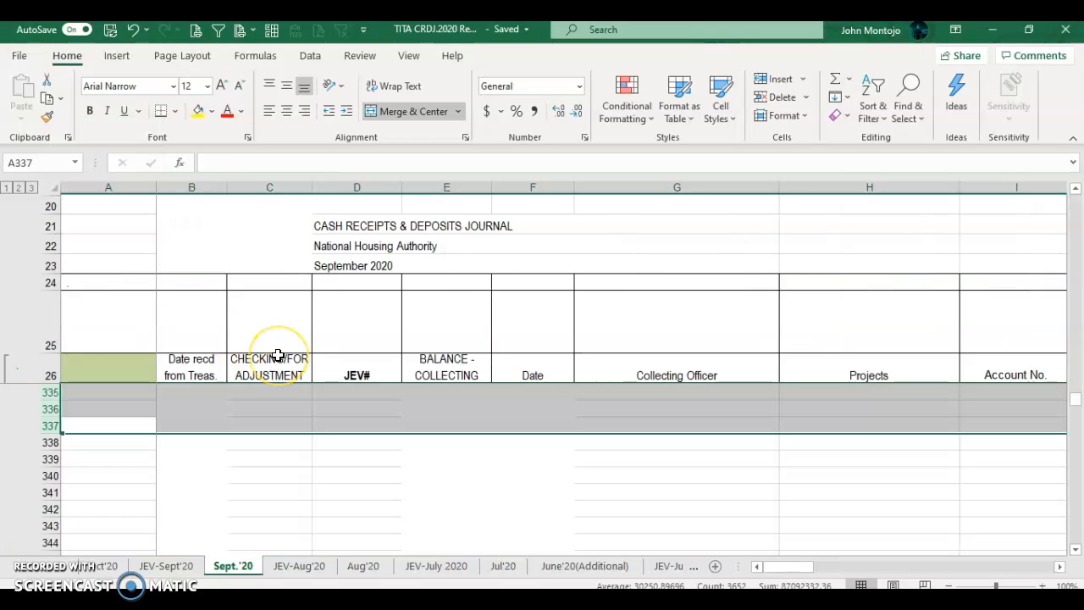
{"action": "key", "text": "Up"}
{"action": "key", "text": "Up"}
{"action": "key", "text": "Up"}
{"action": "key", "text": "ctrl+Home"}
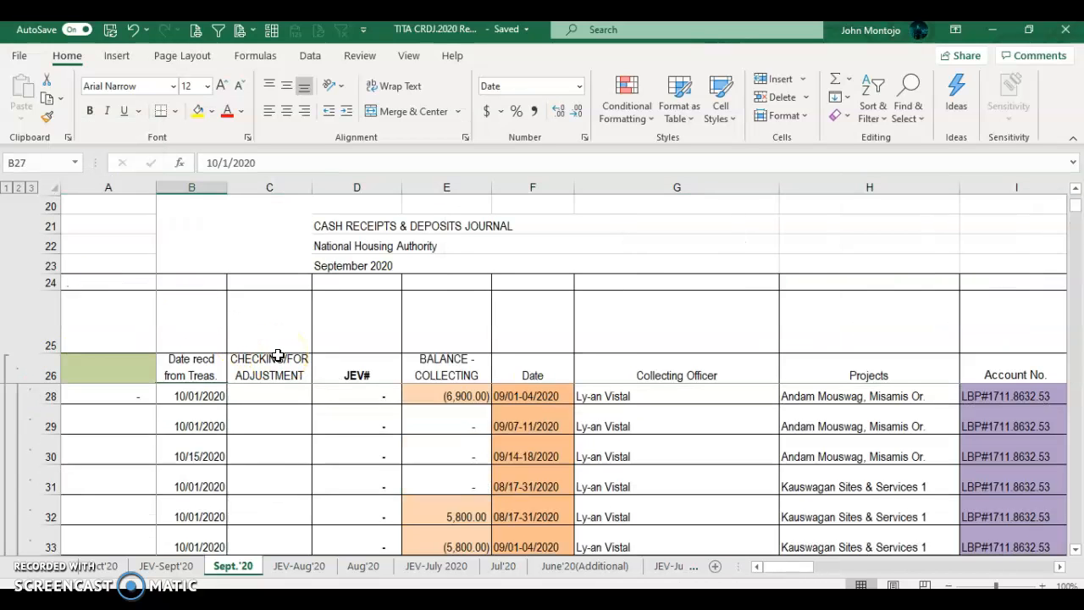
{"action": "scroll", "coordinate": [611, 491], "scroll_direction": "down", "scroll_amount": 4}
{"action": "scroll", "coordinate": [611, 491], "scroll_direction": "down", "scroll_amount": 7}
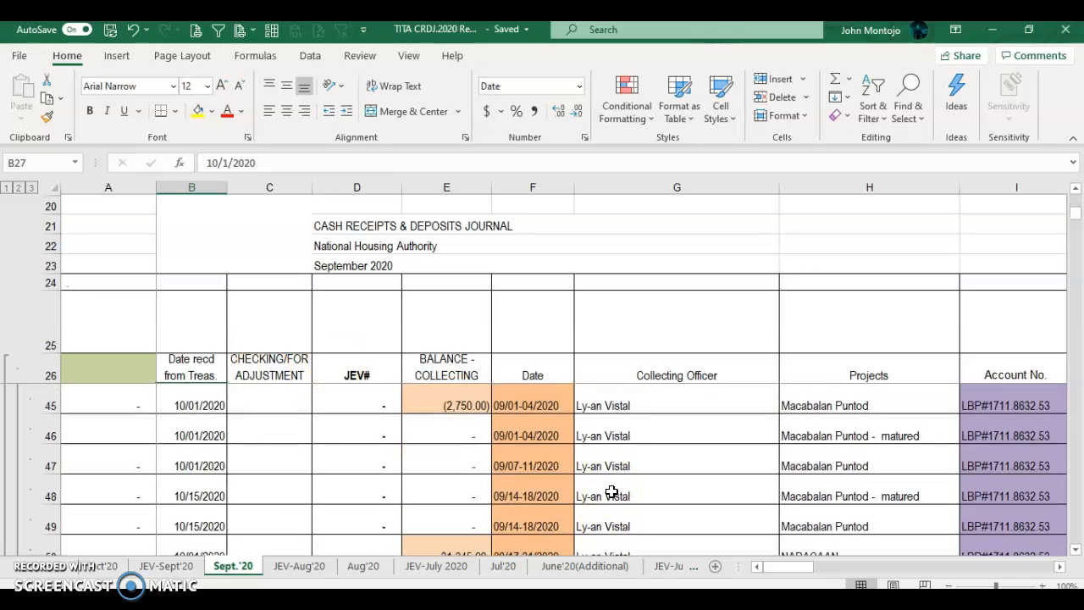
{"action": "scroll", "coordinate": [611, 491], "scroll_direction": "up", "scroll_amount": 2}
{"action": "scroll", "coordinate": [590, 431], "scroll_direction": "up", "scroll_amount": 7}
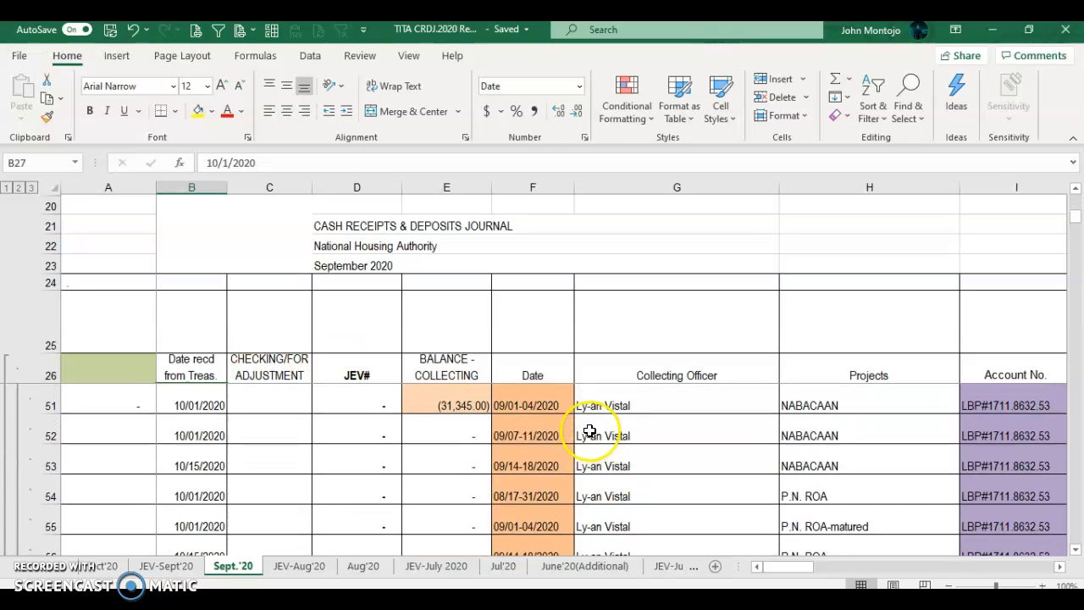
{"action": "scroll", "coordinate": [590, 431], "scroll_direction": "up", "scroll_amount": 2}
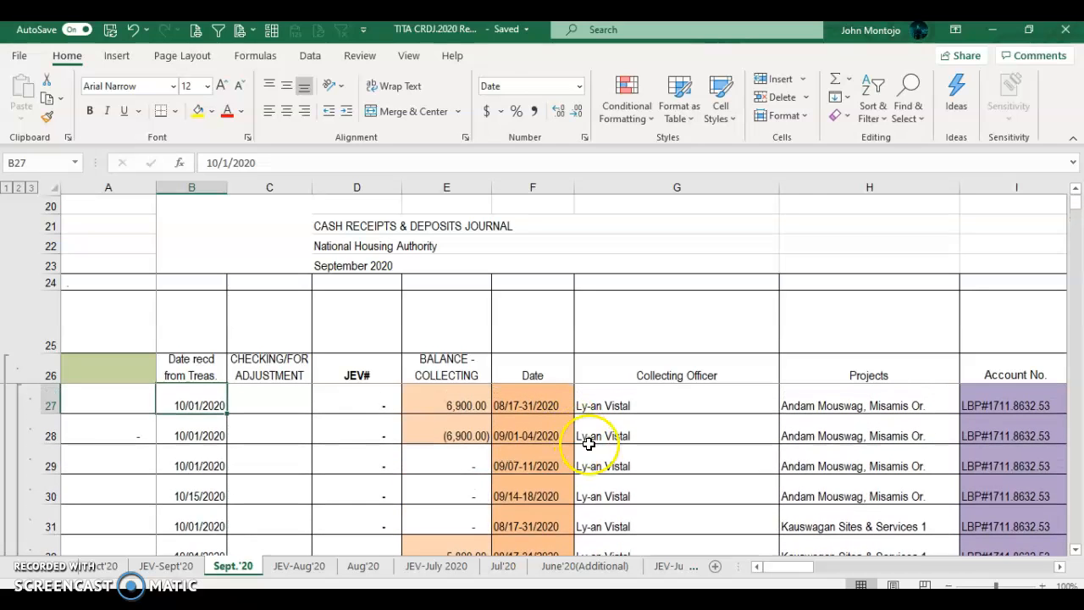
Step: Delete every row below the officer's total, so the journal ends at row 58
{"action": "left_click", "coordinate": [589, 445]}
{"action": "key", "text": "Down"}
{"action": "key", "text": "Down"}
{"action": "key", "text": "Down"}
{"action": "key", "text": "Down"}
{"action": "key", "text": "Down"}
{"action": "key", "text": "Down"}
{"action": "key", "text": "Down"}
{"action": "key", "text": "Down"}
{"action": "key", "text": "Down"}
{"action": "key", "text": "Down"}
{"action": "key", "text": "Down"}
{"action": "key", "text": "Down"}
{"action": "key", "text": "Down"}
{"action": "key", "text": "Down"}
{"action": "key", "text": "Down"}
{"action": "key", "text": "Down"}
{"action": "key", "text": "Down"}
{"action": "key", "text": "Down"}
{"action": "key", "text": "Down"}
{"action": "key", "text": "Down"}
{"action": "key", "text": "Down"}
{"action": "key", "text": "Down"}
{"action": "key", "text": "Down"}
{"action": "key", "text": "Down"}
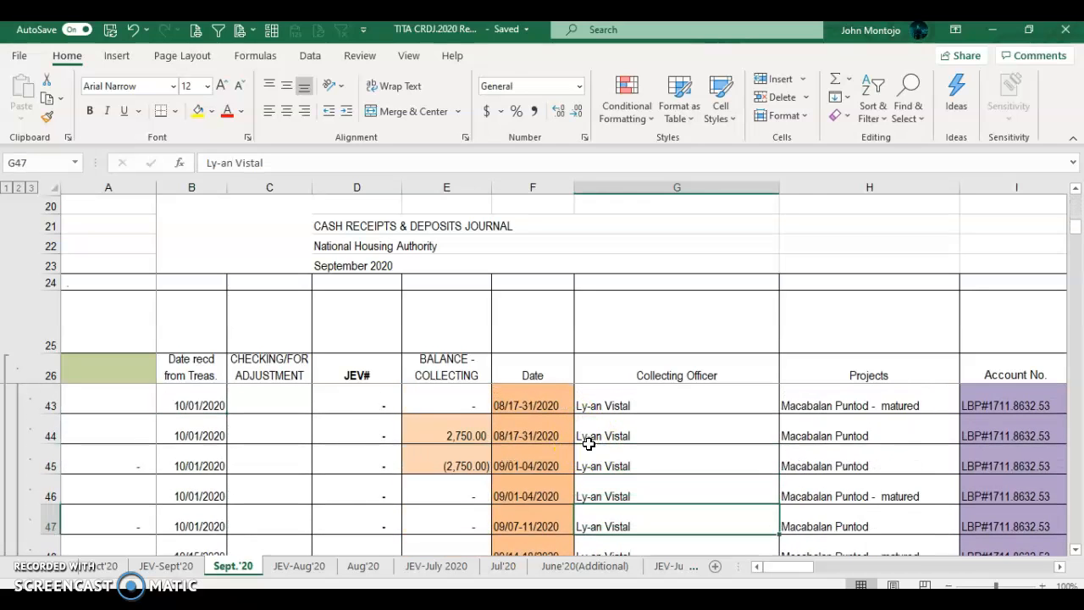
{"action": "key", "text": "Up"}
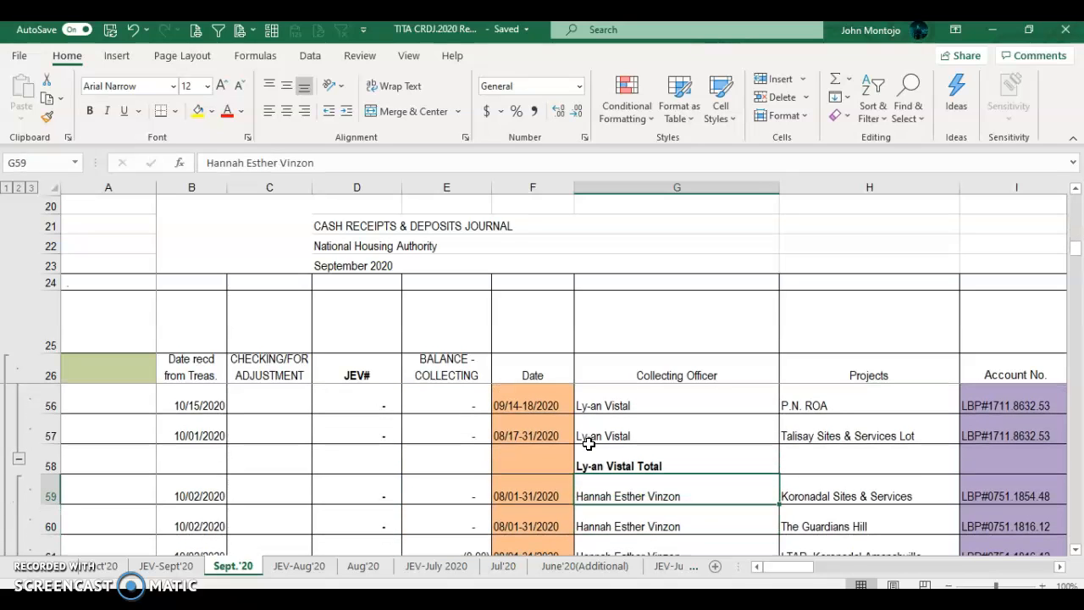
{"action": "key", "text": "shift+space"}
{"action": "key", "text": "shift+Down"}
{"action": "key", "text": "shift+Down"}
{"action": "key", "text": "shift+Down"}
{"action": "key", "text": "shift+Down"}
{"action": "key", "text": "shift+Down"}
{"action": "key", "text": "shift+Down"}
{"action": "key", "text": "shift+Down"}
{"action": "key", "text": "shift+Down"}
{"action": "key", "text": "shift+Down"}
{"action": "key", "text": "shift+Down"}
{"action": "key", "text": "shift+Down"}
{"action": "key", "text": "shift+Down"}
{"action": "key", "text": "shift+Down"}
{"action": "key", "text": "shift+Down"}
{"action": "key", "text": "shift+Down"}
{"action": "key", "text": "shift+Down"}
{"action": "key", "text": "shift+Down"}
{"action": "key", "text": "shift+Down"}
{"action": "key", "text": "shift+Down"}
{"action": "key", "text": "shift+Down"}
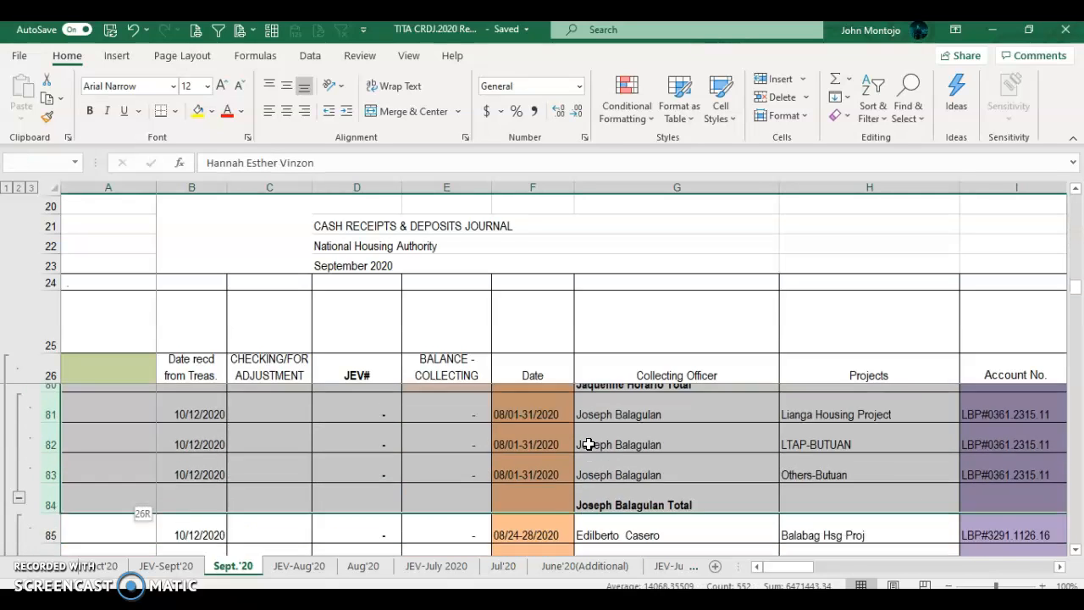
{"action": "key", "text": "shift+Down"}
{"action": "key", "text": "shift+Down"}
{"action": "key", "text": "shift+Down"}
{"action": "key", "text": "shift+Down"}
{"action": "key", "text": "shift+Down"}
{"action": "key", "text": "shift+Down"}
{"action": "key", "text": "shift+Down"}
{"action": "key", "text": "shift+Down"}
{"action": "key", "text": "shift+Down"}
{"action": "key", "text": "shift+Down"}
{"action": "key", "text": "shift+Down"}
{"action": "key", "text": "shift+Down"}
{"action": "key", "text": "shift+Down"}
{"action": "key", "text": "shift+Down"}
{"action": "key", "text": "shift+Down"}
{"action": "key", "text": "shift+Down"}
{"action": "key", "text": "shift+Down"}
{"action": "key", "text": "shift+Down"}
{"action": "key", "text": "shift+Down"}
{"action": "key", "text": "shift+Down"}
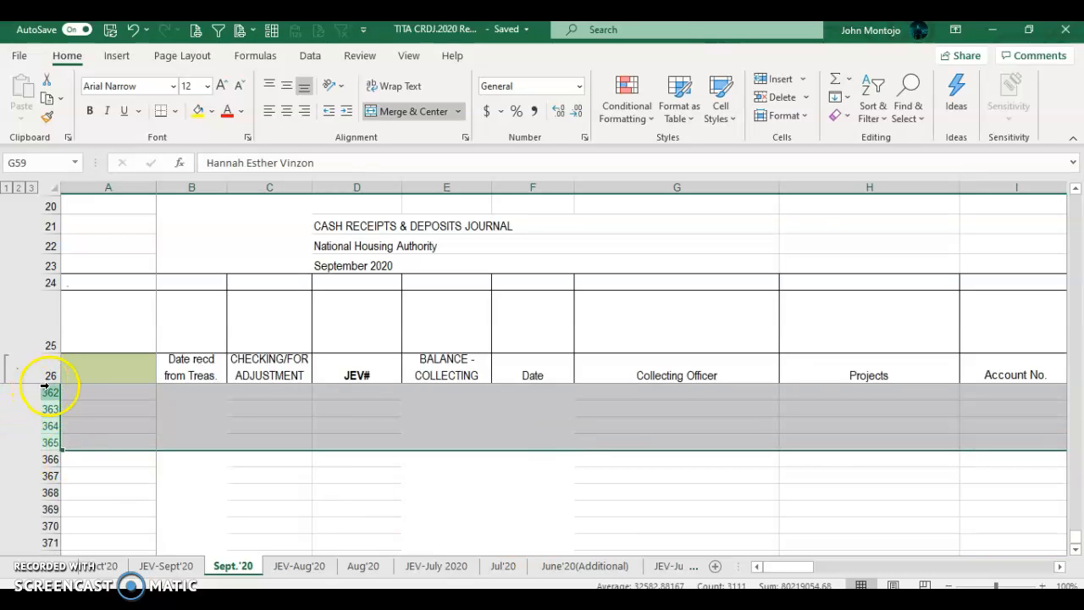
{"action": "right_click", "coordinate": [51, 391]}
{"action": "left_click", "coordinate": [76, 264]}
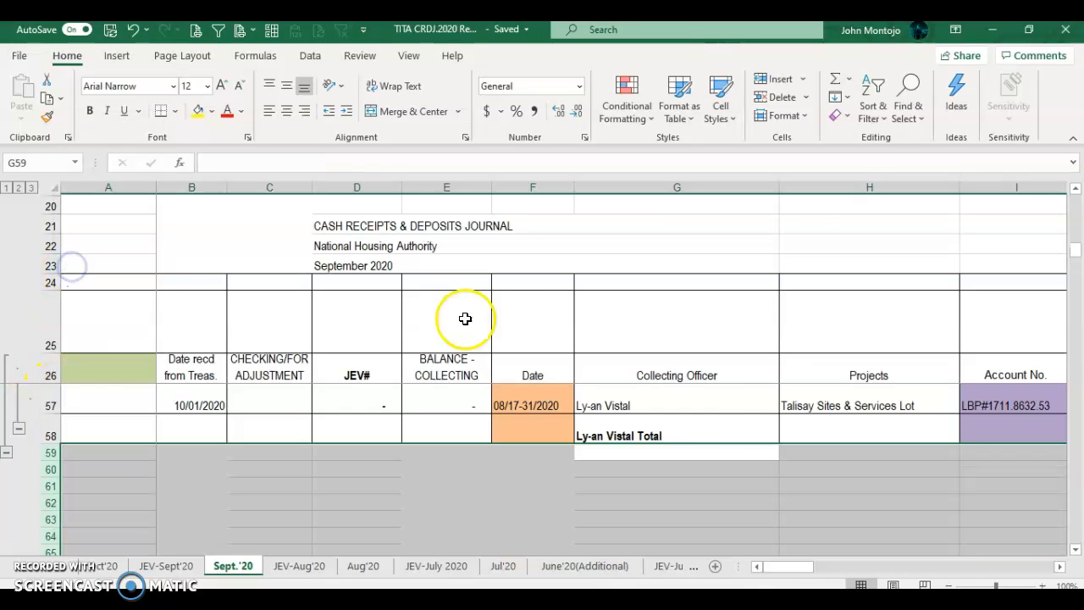
Step: Copy the 604,996.46 Cash-Collecting Officer subtotal from J58 and switch to the CRDJ Template workbook
{"action": "left_click", "coordinate": [730, 403]}
{"action": "key", "text": "Right"}
{"action": "key", "text": "Right"}
{"action": "key", "text": "Right"}
{"action": "key", "text": "Right"}
{"action": "key", "text": "Right"}
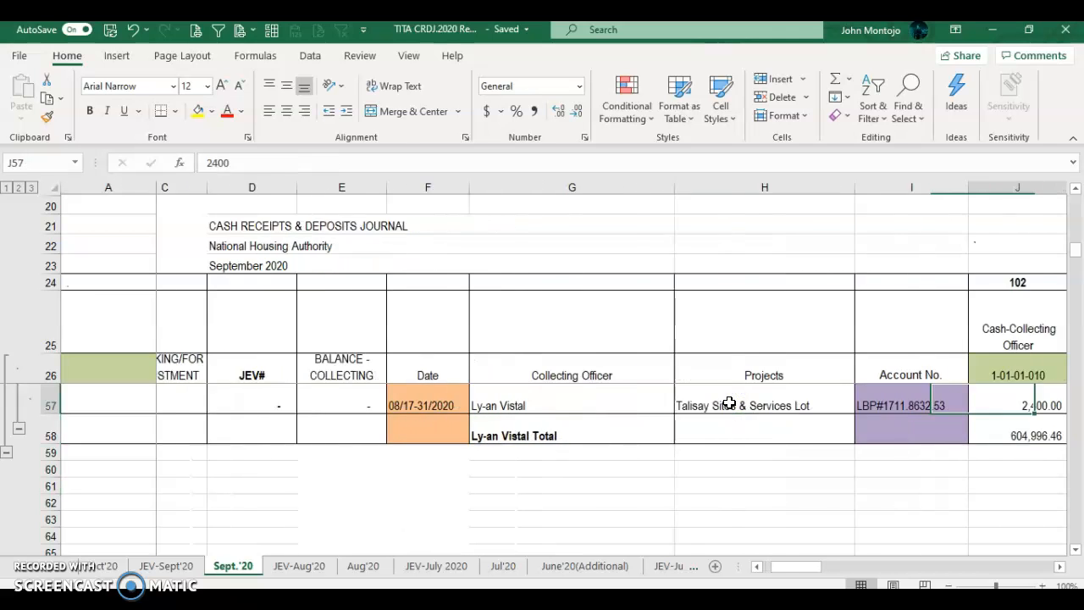
{"action": "key", "text": "Up"}
{"action": "key", "text": "Up"}
{"action": "key", "text": "Up"}
{"action": "key", "text": "Up"}
{"action": "key", "text": "Up"}
{"action": "key", "text": "Up"}
{"action": "key", "text": "Up"}
{"action": "key", "text": "Up"}
{"action": "key", "text": "Up"}
{"action": "key", "text": "Up"}
{"action": "key", "text": "Up"}
{"action": "key", "text": "Up"}
{"action": "key", "text": "Up"}
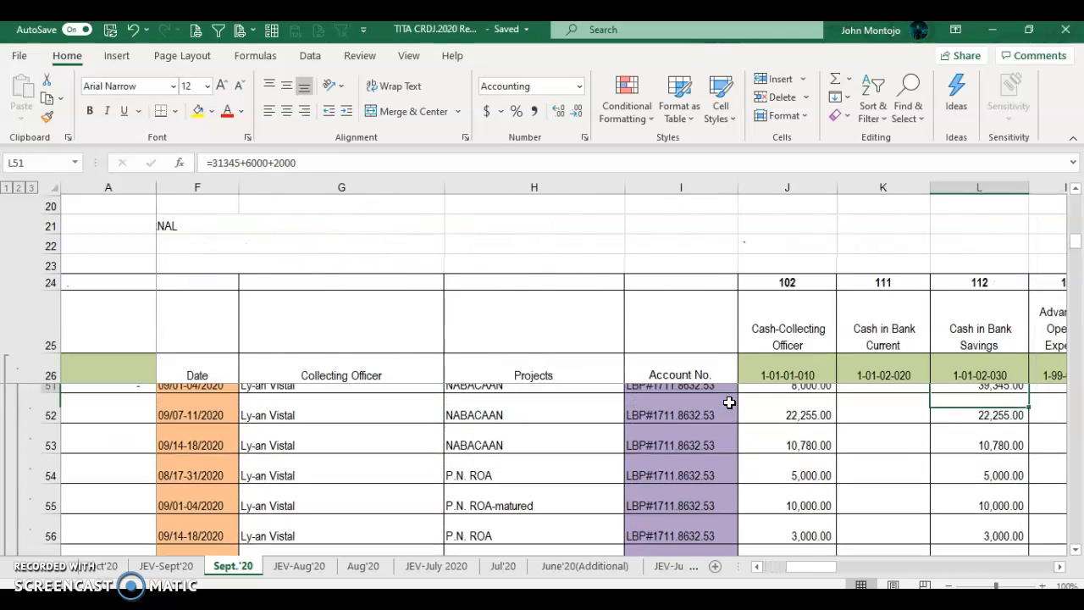
{"action": "key", "text": "Up"}
{"action": "key", "text": "Up"}
{"action": "key", "text": "Up"}
{"action": "key", "text": "Up"}
{"action": "key", "text": "Up"}
{"action": "key", "text": "Up"}
{"action": "key", "text": "Up"}
{"action": "key", "text": "Up"}
{"action": "key", "text": "Up"}
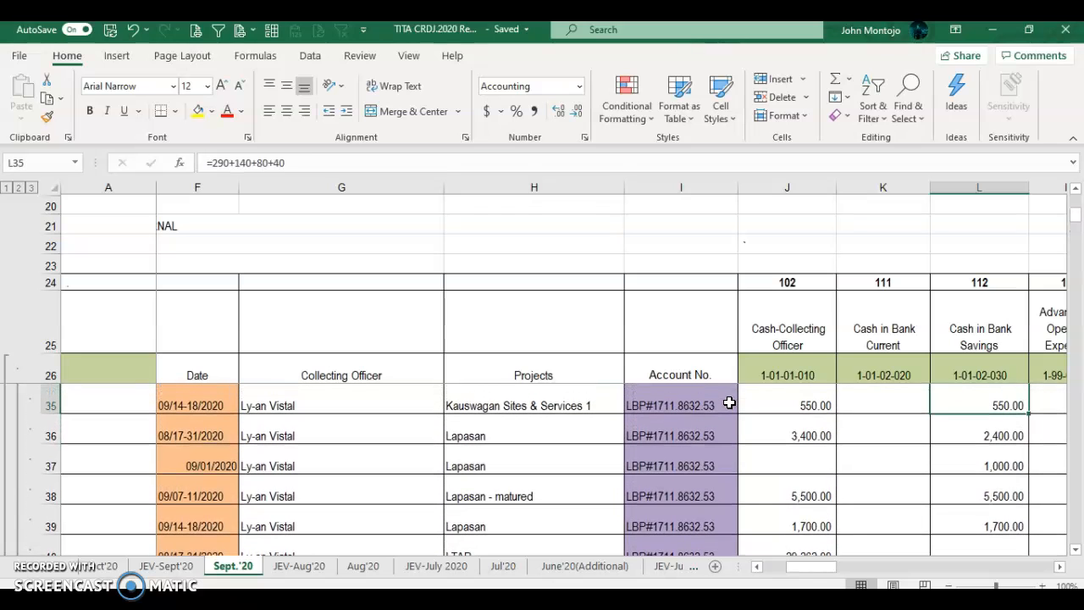
{"action": "scroll", "coordinate": [820, 454], "scroll_direction": "down", "scroll_amount": 12}
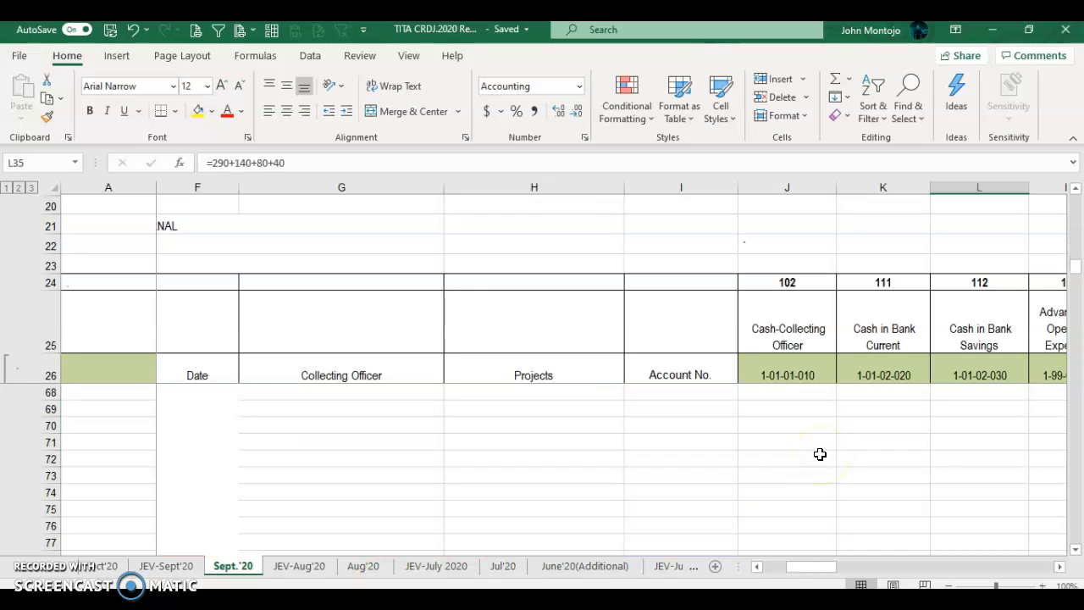
{"action": "scroll", "coordinate": [819, 455], "scroll_direction": "up", "scroll_amount": 7}
{"action": "scroll", "coordinate": [820, 455], "scroll_direction": "down", "scroll_amount": 2}
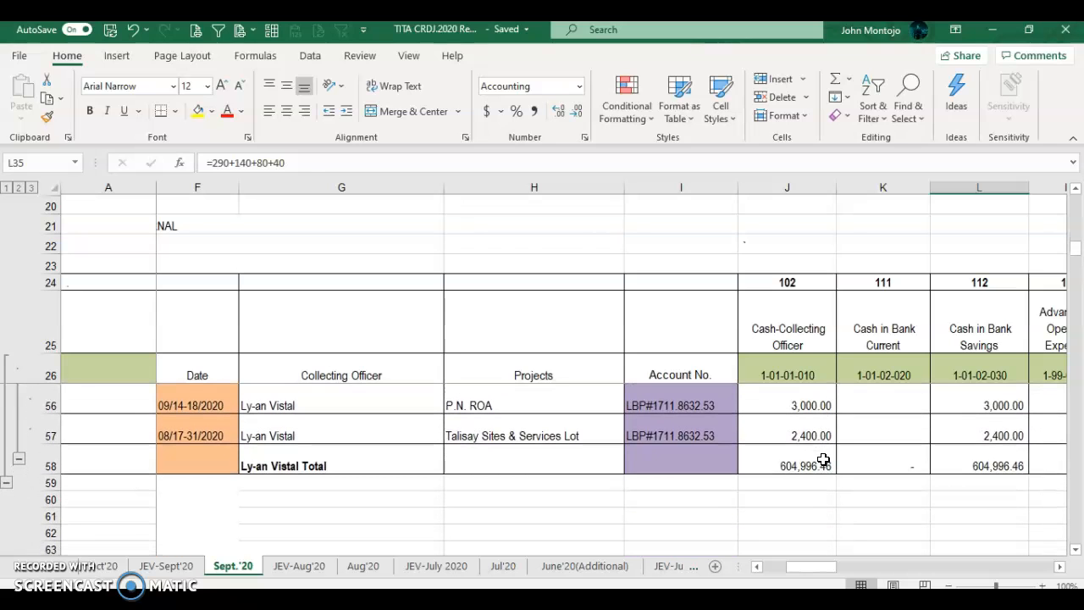
{"action": "left_click", "coordinate": [822, 458]}
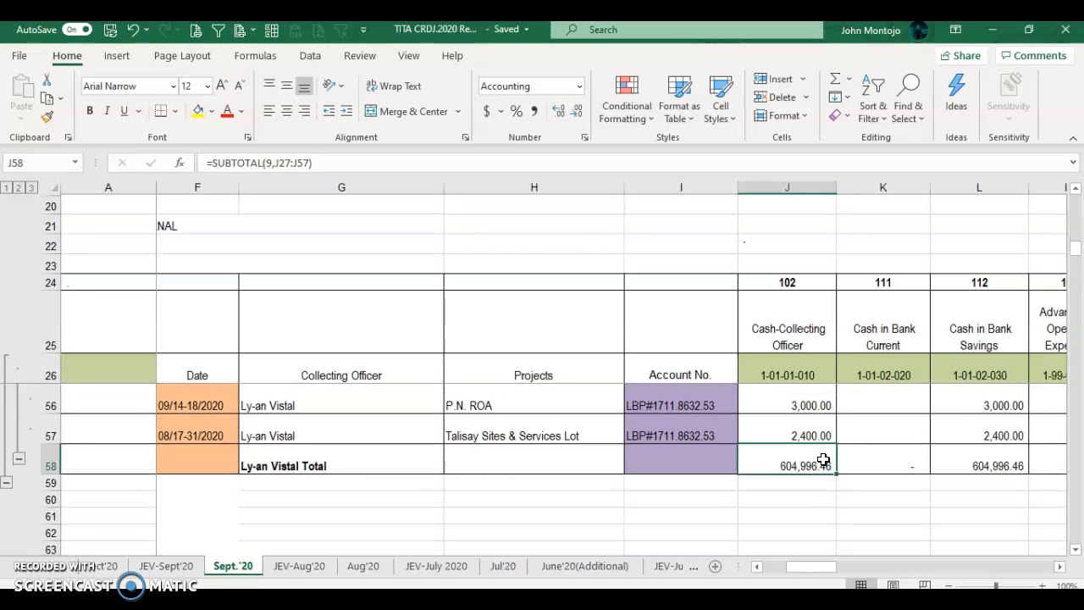
{"action": "key", "text": "Right"}
{"action": "key", "text": "Right"}
{"action": "key", "text": "Left"}
{"action": "key", "text": "Left"}
{"action": "key", "text": "ctrl+c"}
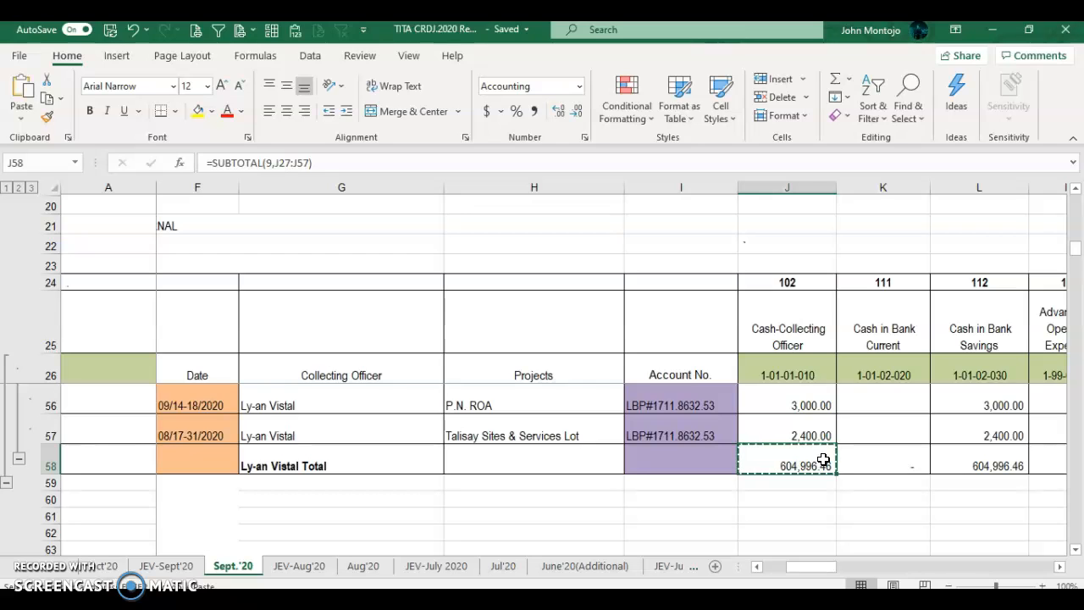
{"action": "key", "text": "alt+Tab"}
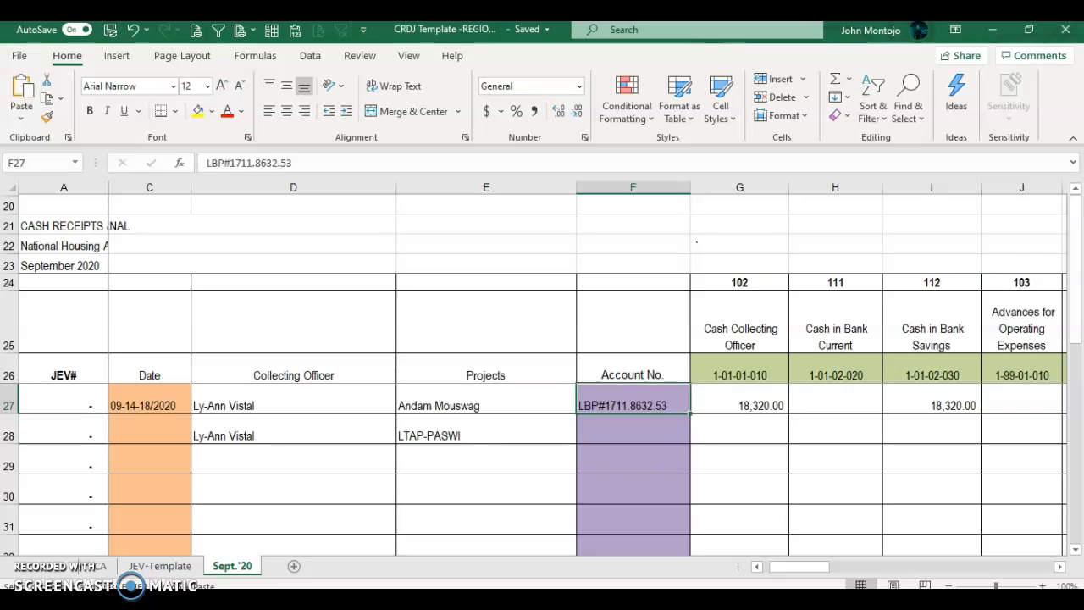
{"action": "key", "text": "alt+Tab"}
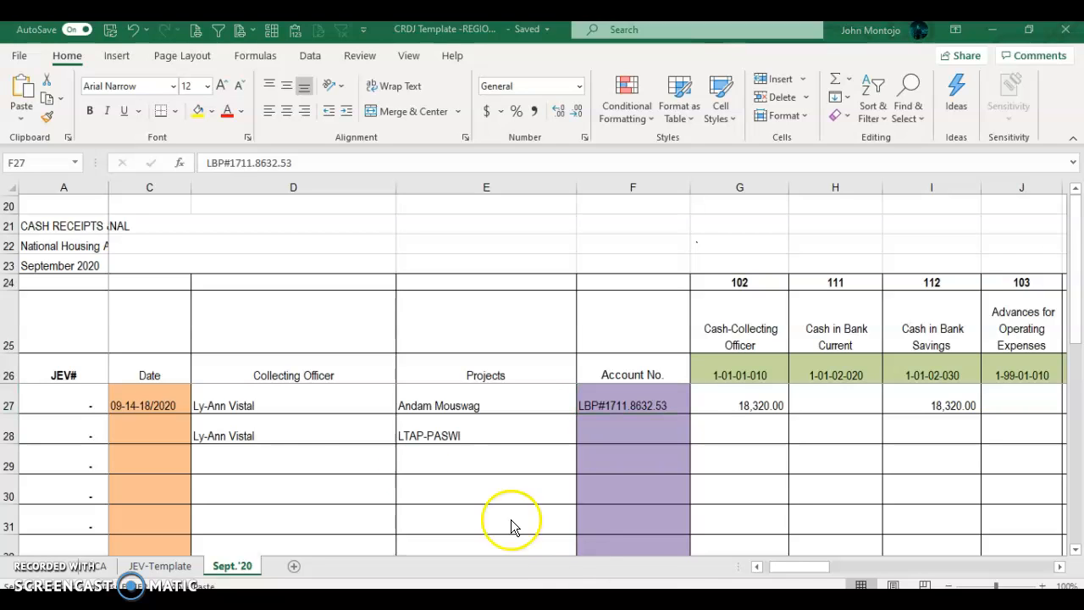
Step: Show the JEV-Template sheet, then go back to the Sept.'20 sheet's row 58 total
{"action": "left_click", "coordinate": [138, 566]}
{"action": "scroll", "coordinate": [398, 370], "scroll_direction": "up", "scroll_amount": 1}
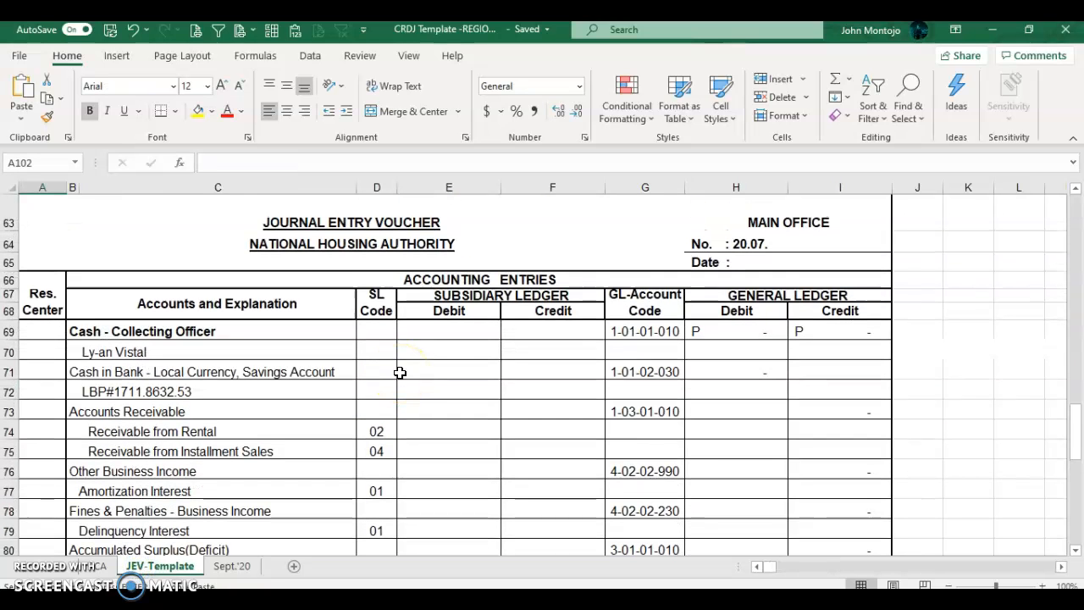
{"action": "key", "text": "alt+Tab"}
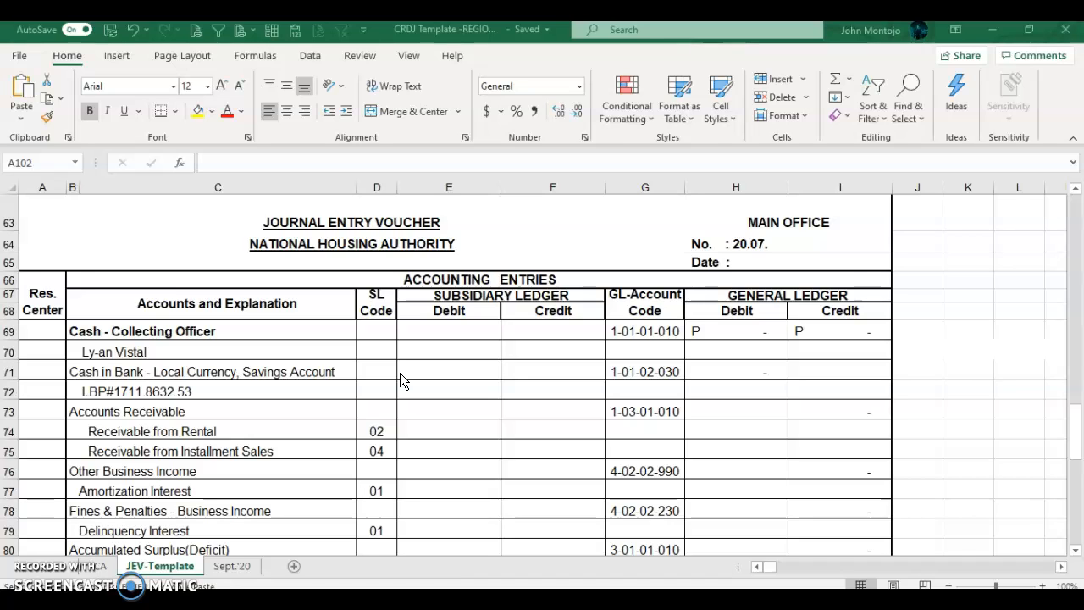
{"action": "key", "text": "alt+Tab"}
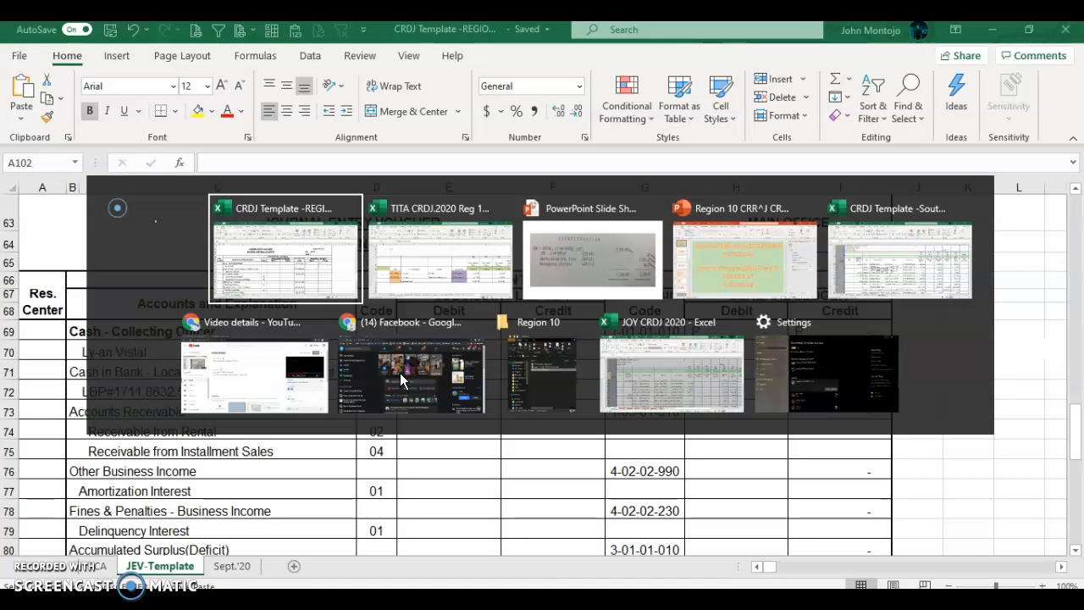
{"action": "key", "text": "alt+Tab"}
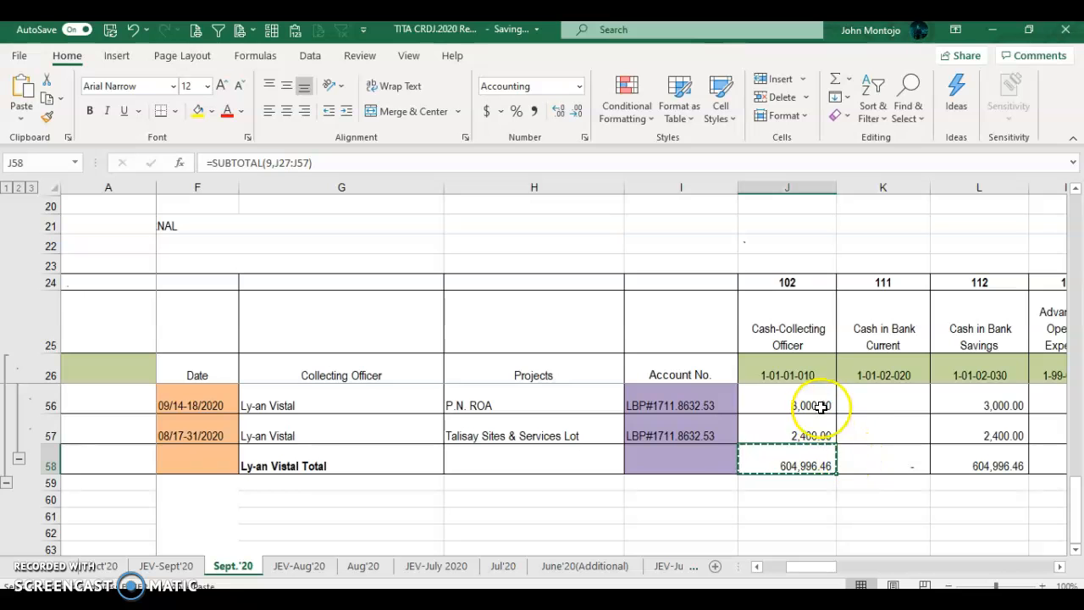
{"action": "scroll", "coordinate": [508, 451], "scroll_direction": "up", "scroll_amount": 8}
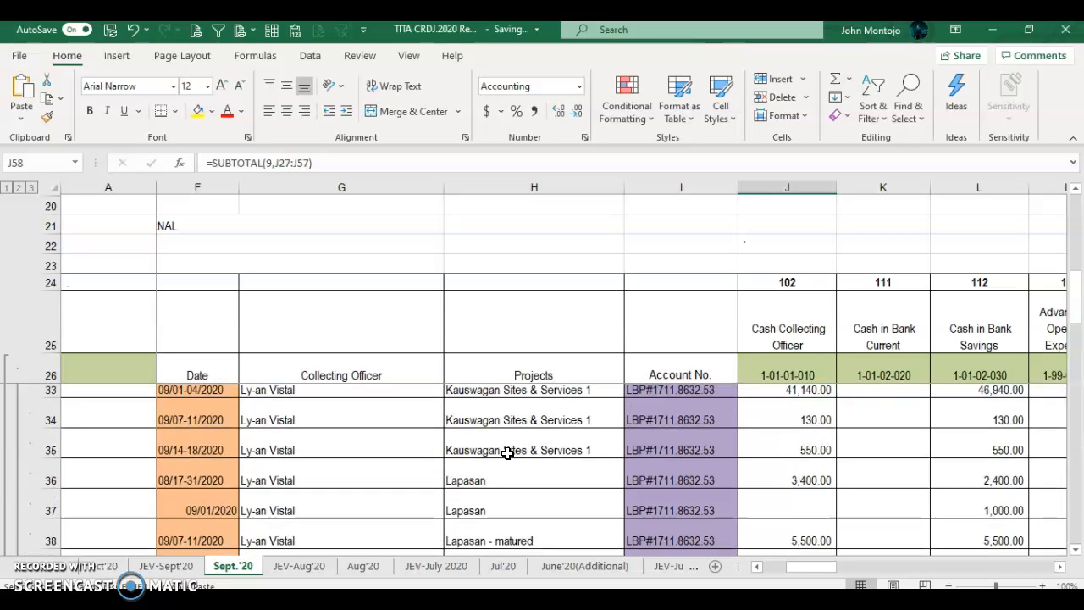
{"action": "scroll", "coordinate": [507, 453], "scroll_direction": "down", "scroll_amount": 8}
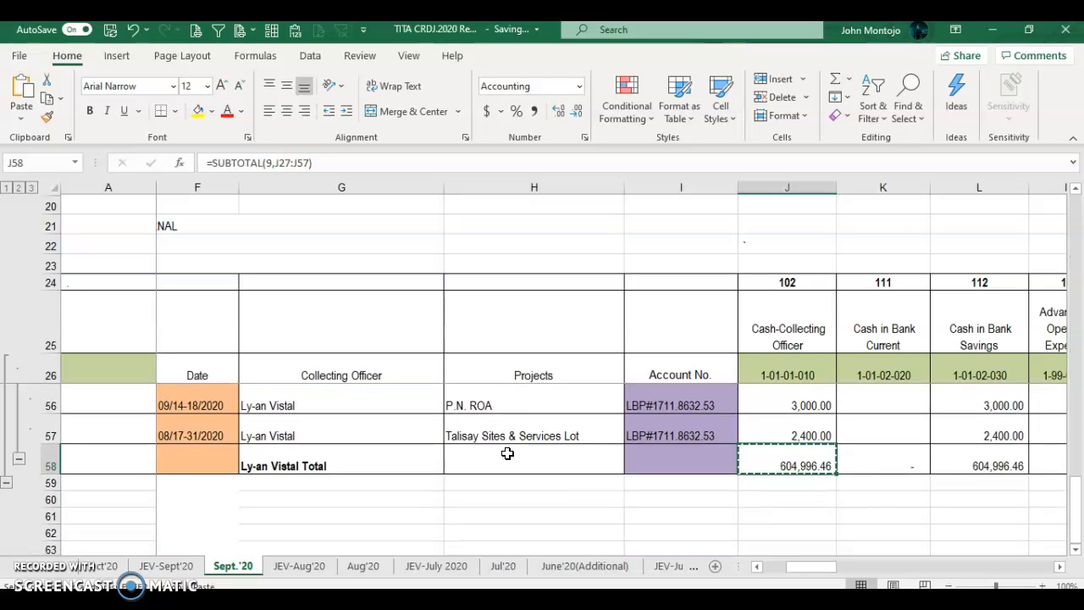
{"action": "key", "text": "alt+Tab"}
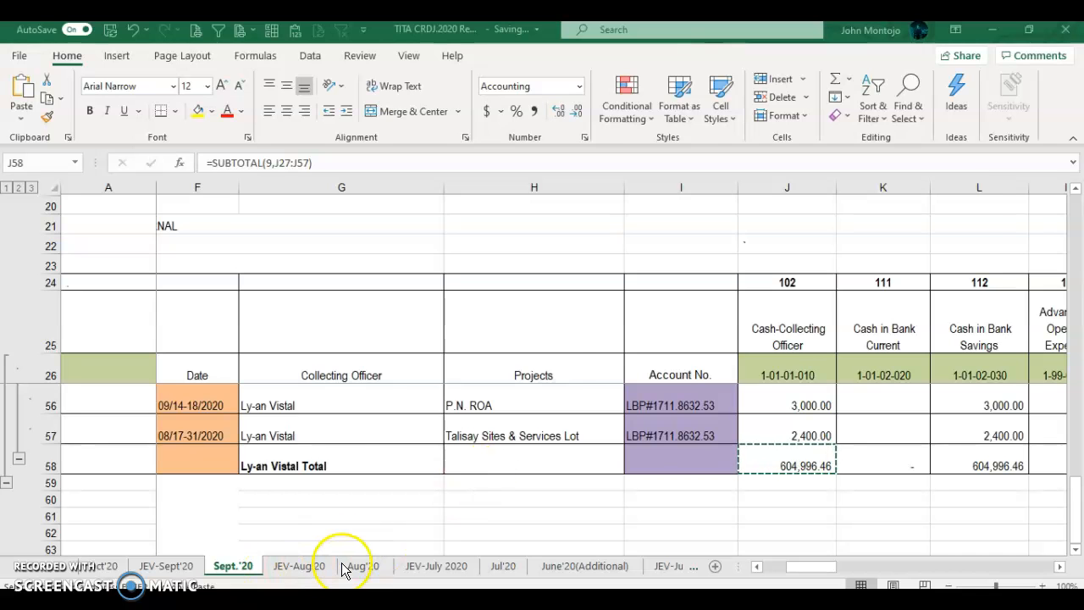
{"action": "key", "text": "alt+Tab"}
{"action": "key", "text": "alt+Tab"}
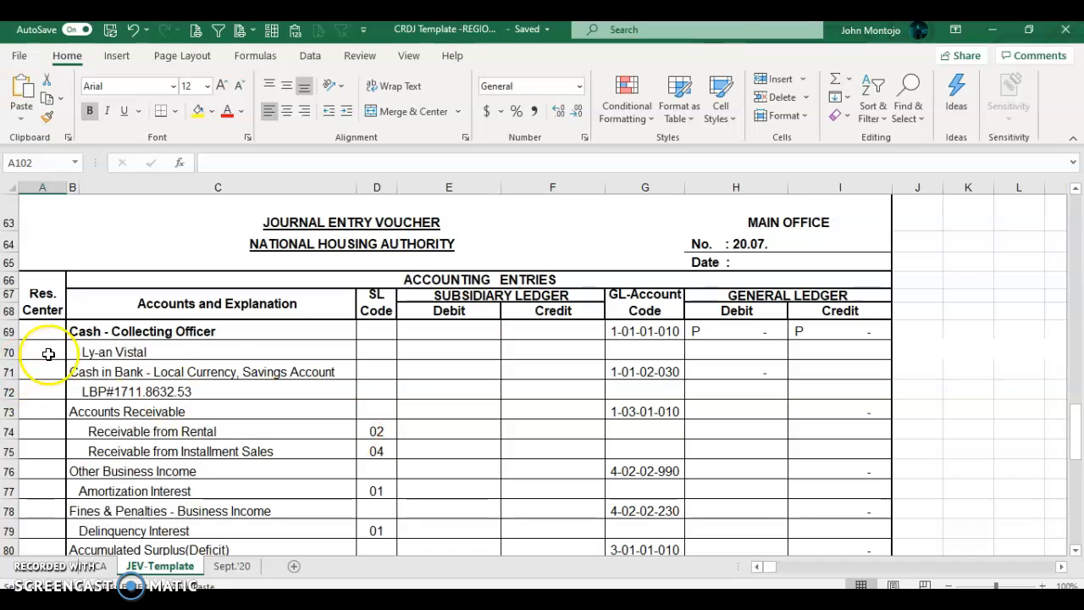
{"action": "left_click", "coordinate": [457, 347]}
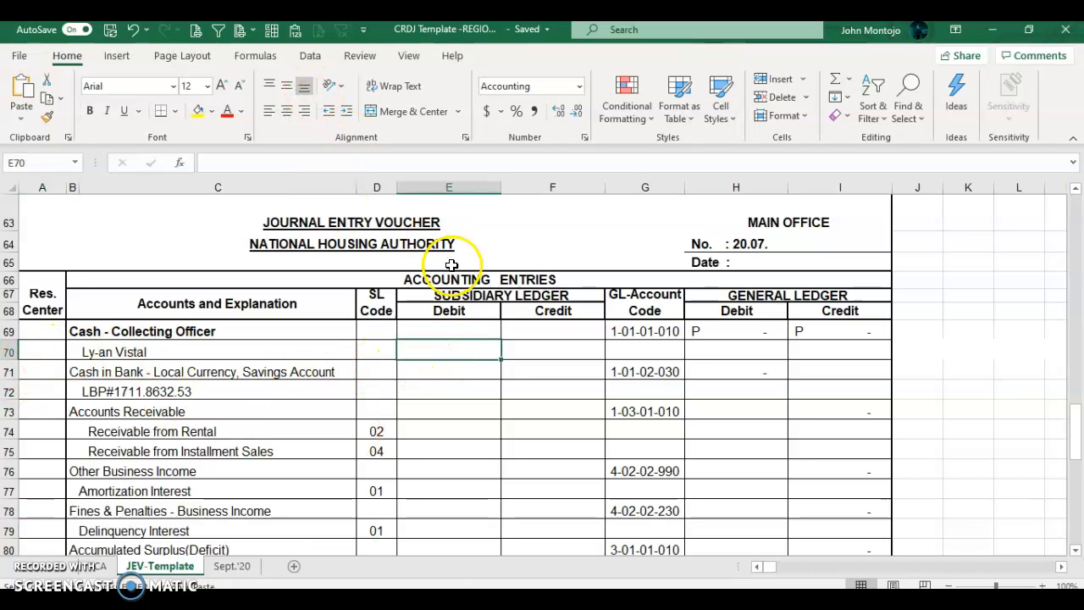
{"action": "right_click", "coordinate": [460, 351]}
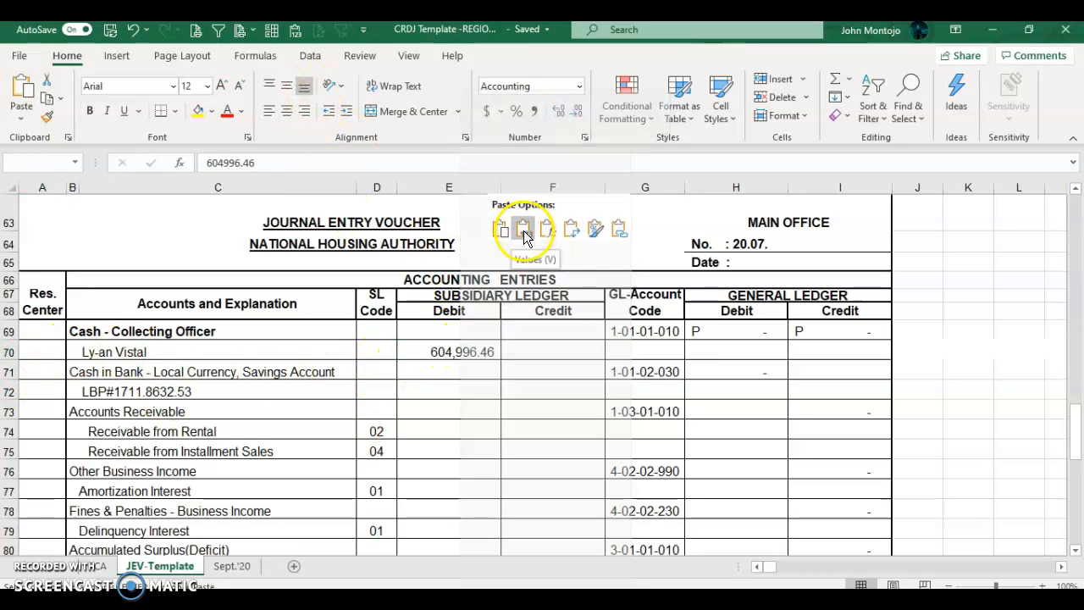
{"action": "left_click", "coordinate": [523, 228]}
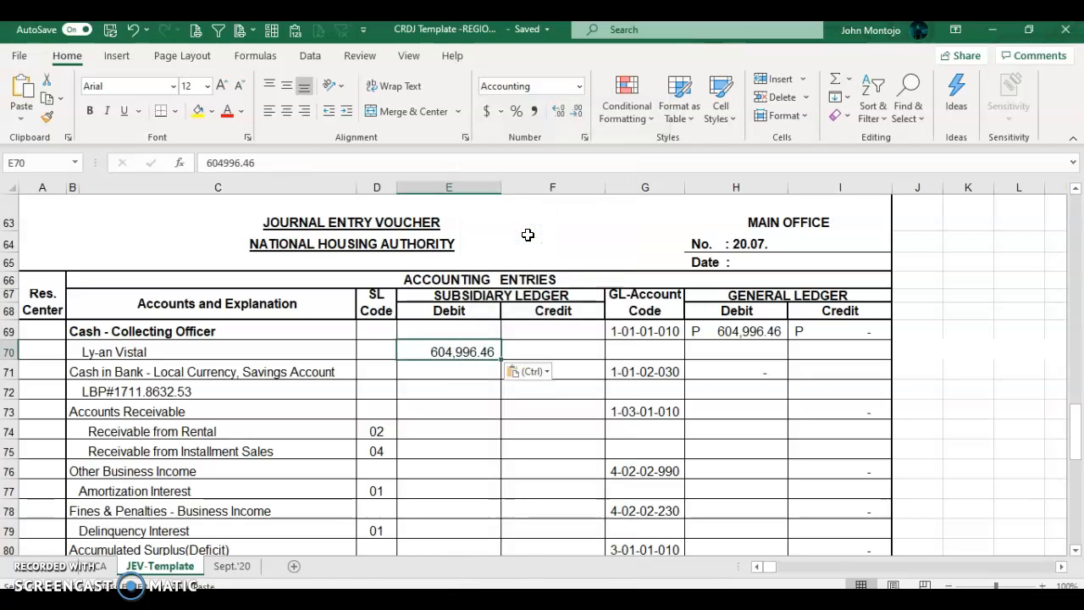
Step: Paste the Cash in Bank Savings total as values into the LBP savings debit E72
{"action": "key", "text": "alt+Tab"}
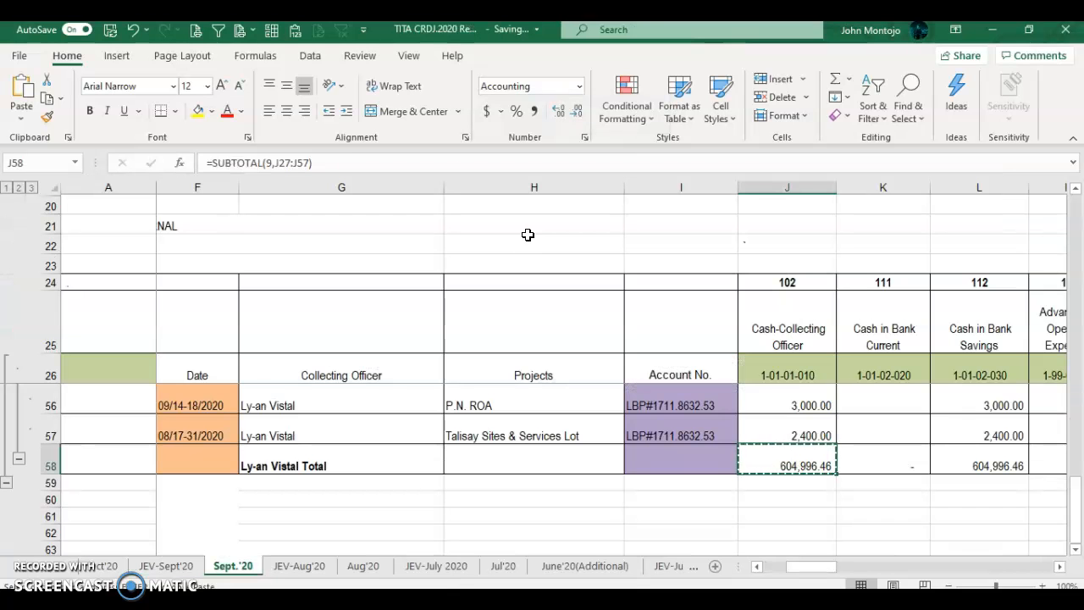
{"action": "key", "text": "Right"}
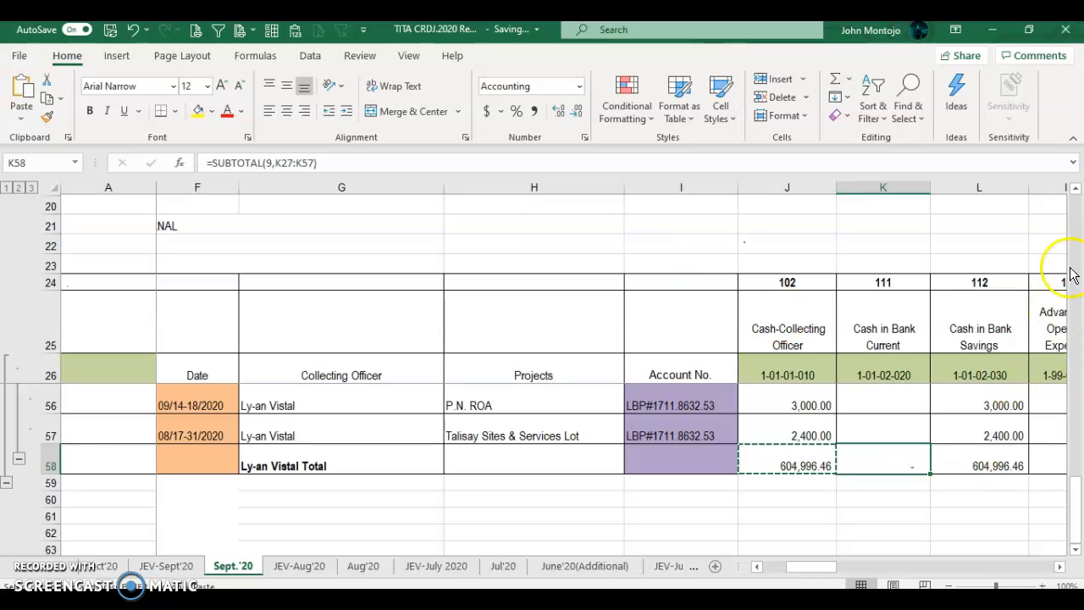
{"action": "left_click", "coordinate": [999, 465]}
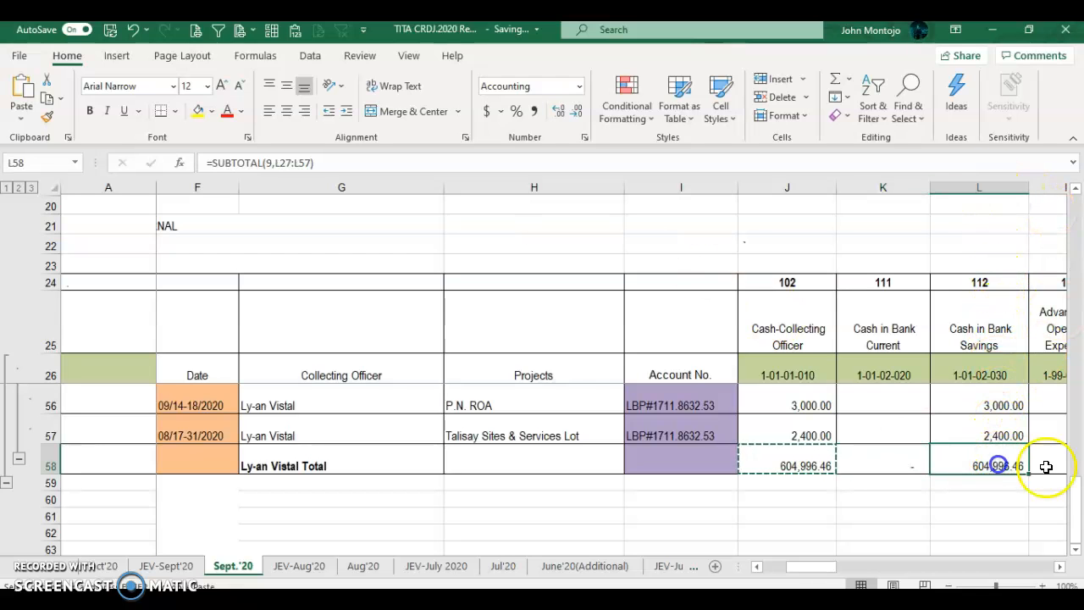
{"action": "key", "text": "alt+Tab"}
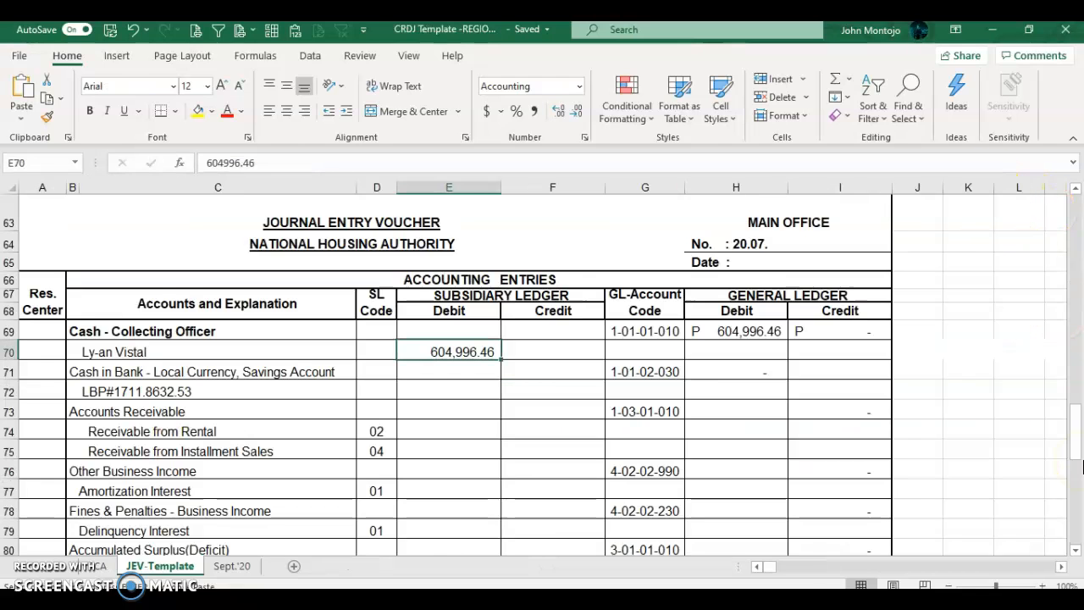
{"action": "key", "text": "alt+Tab"}
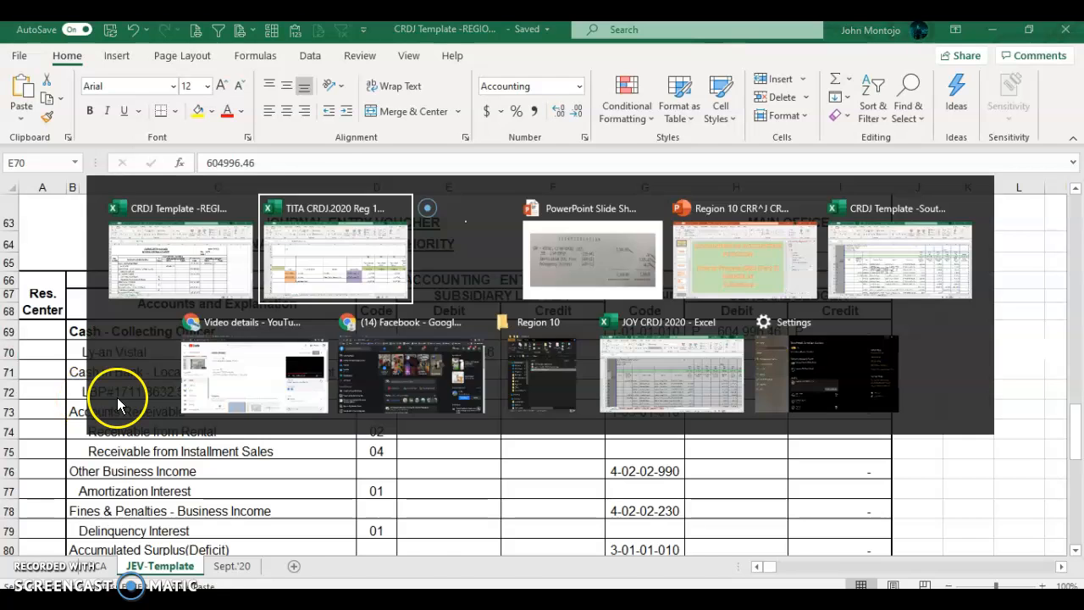
{"action": "key", "text": "alt+Tab"}
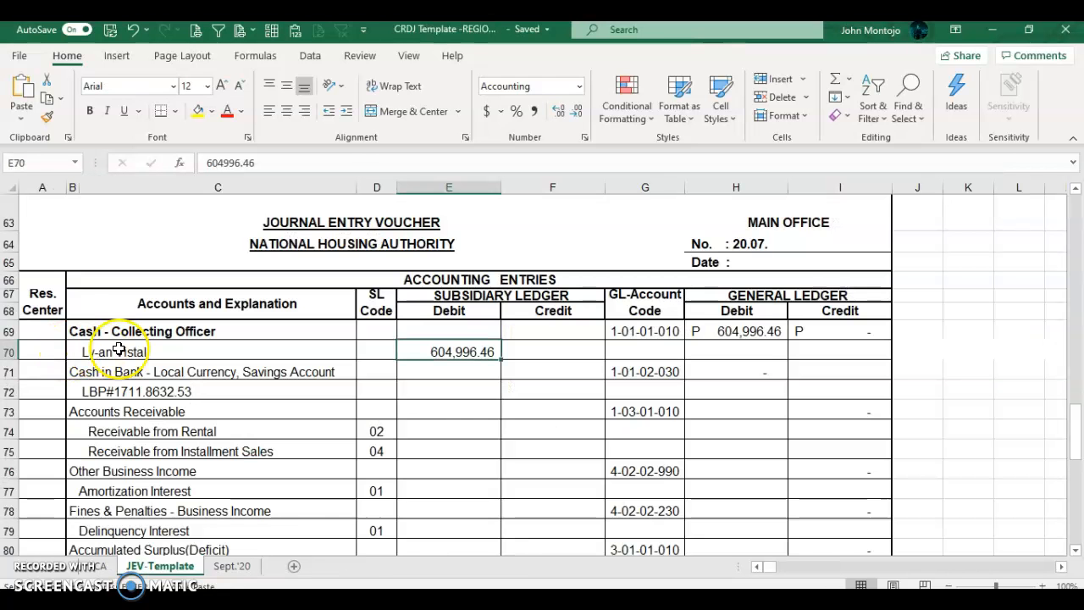
{"action": "left_click", "coordinate": [91, 393]}
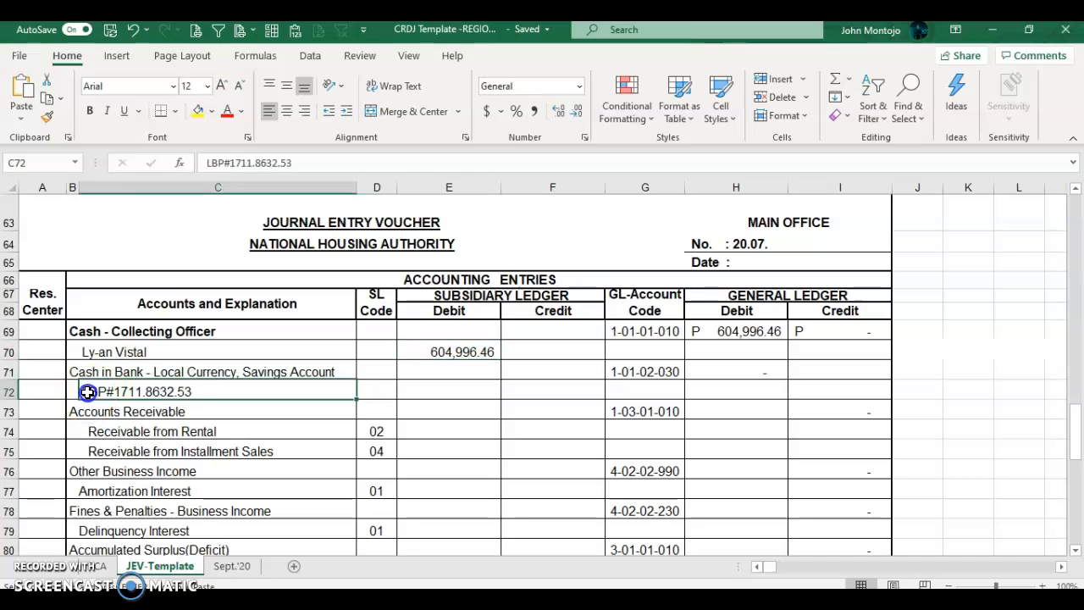
{"action": "left_click", "coordinate": [436, 394]}
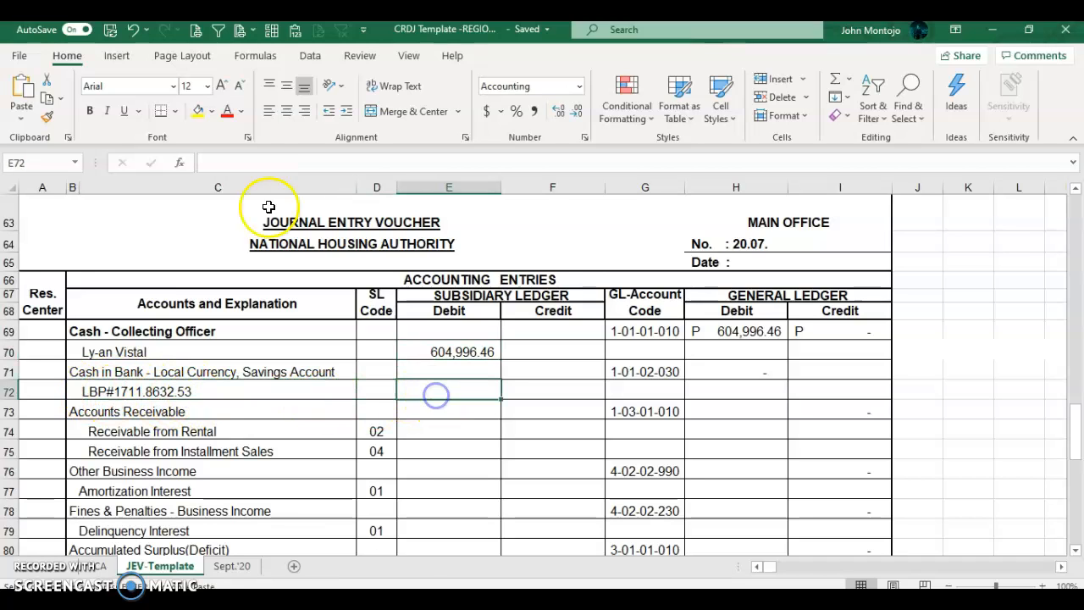
{"action": "left_click", "coordinate": [297, 32]}
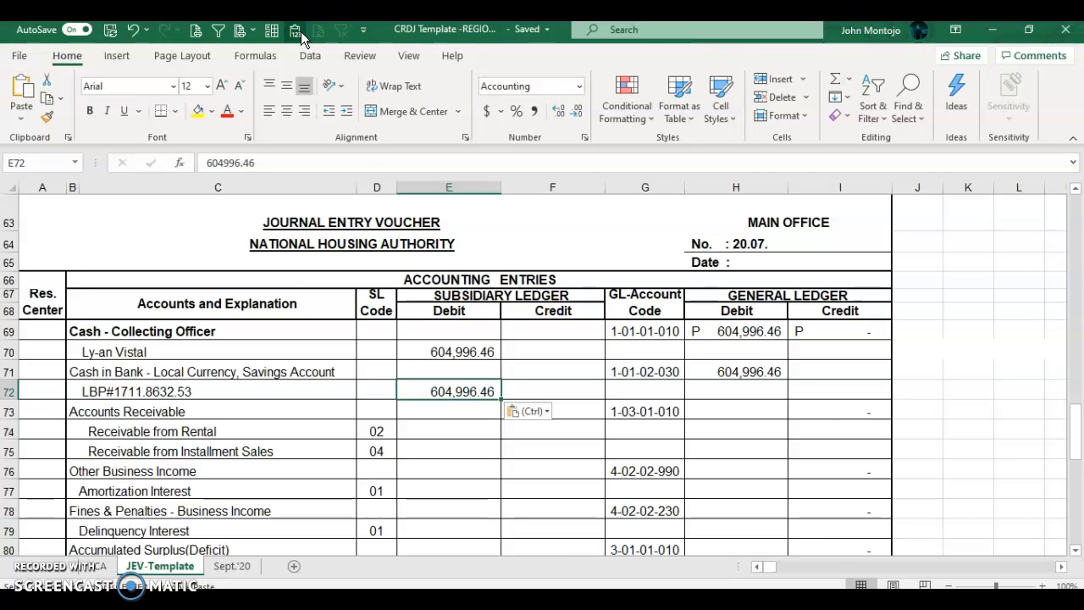
{"action": "key", "text": "alt+Tab"}
{"action": "key", "text": "Right"}
{"action": "key", "text": "Right"}
{"action": "key", "text": "Right"}
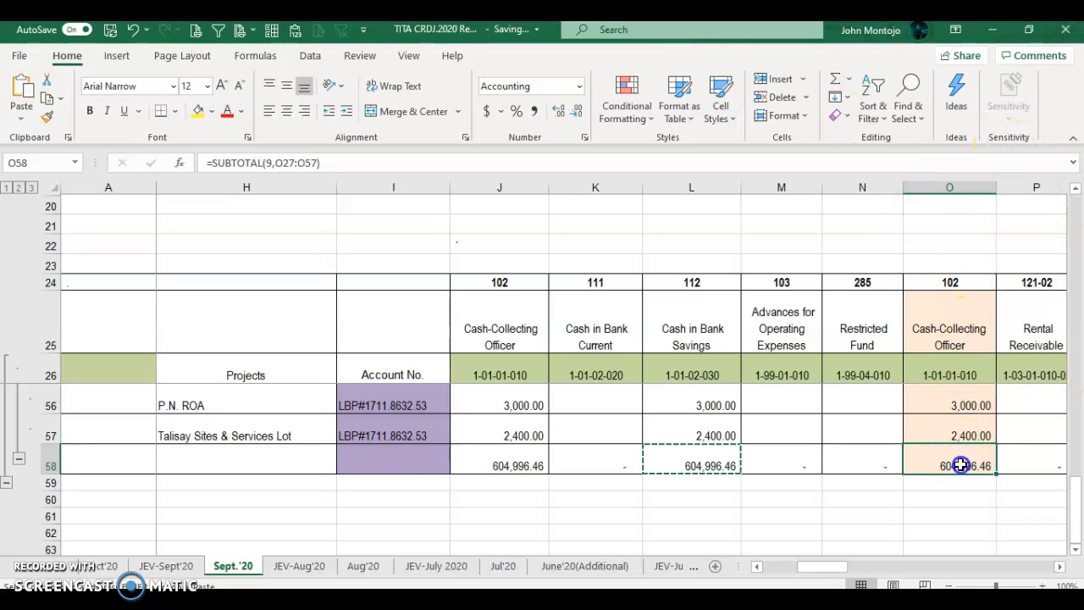
{"action": "key", "text": "ctrl+c"}
{"action": "key", "text": "alt+Tab"}
{"action": "left_click", "coordinate": [554, 350]}
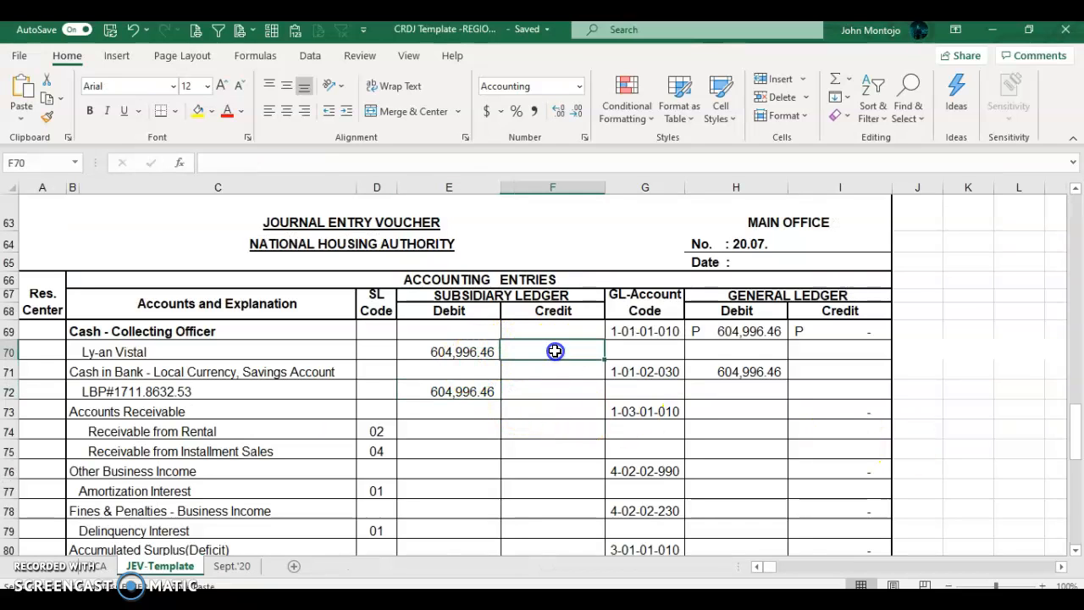
{"action": "left_click", "coordinate": [295, 29]}
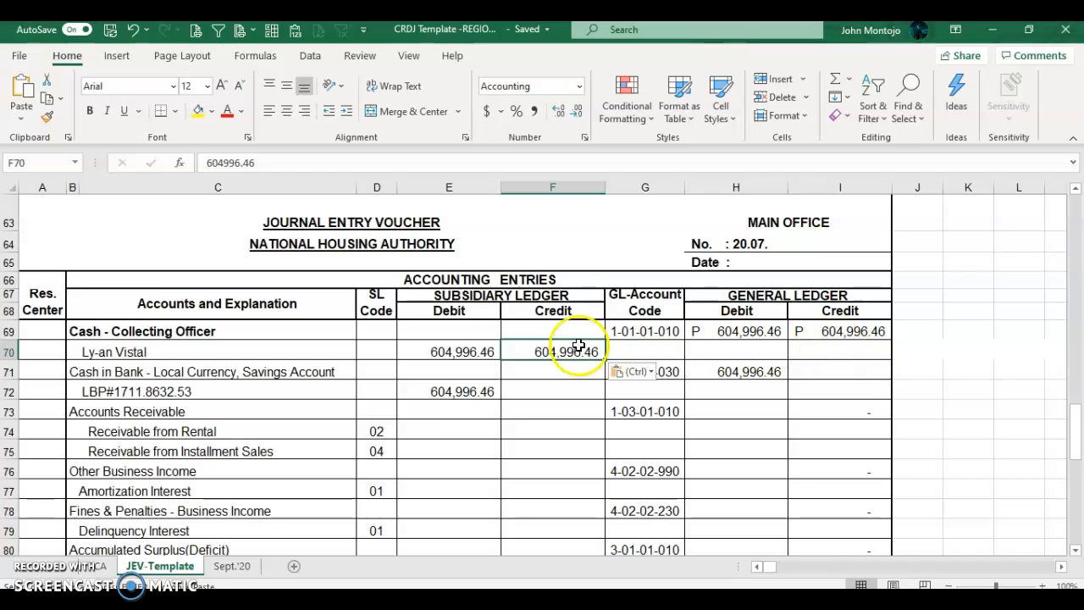
Step: Select the subsidiary (E:F) and general ledger (H:I) debit/credit columns to check their sums
{"action": "left_click_drag", "start_coordinate": [474, 188], "coordinate": [522, 191]}
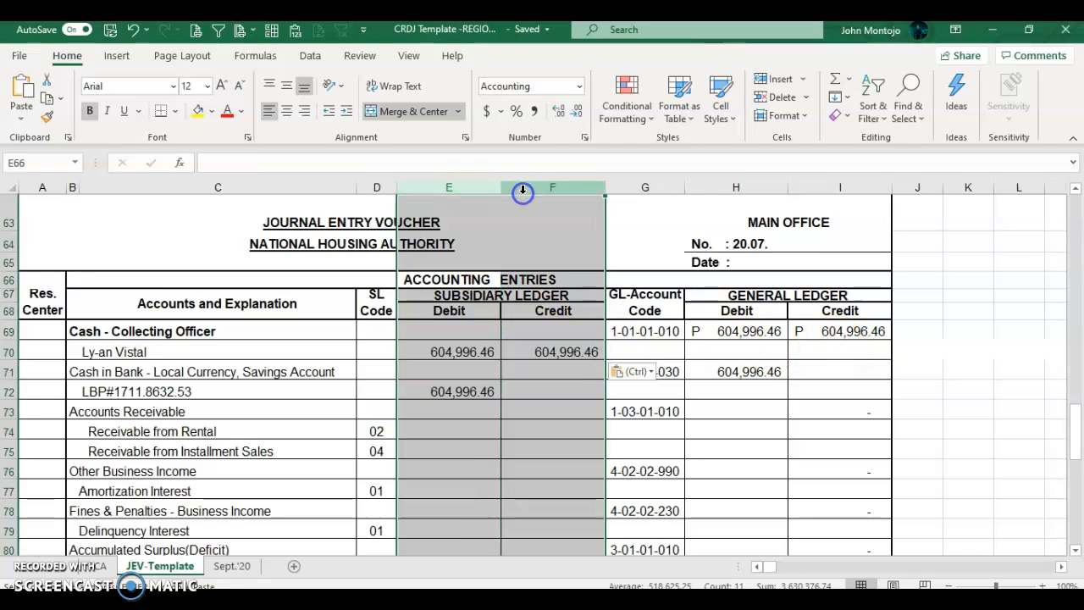
{"action": "left_click_drag", "start_coordinate": [740, 188], "coordinate": [819, 181]}
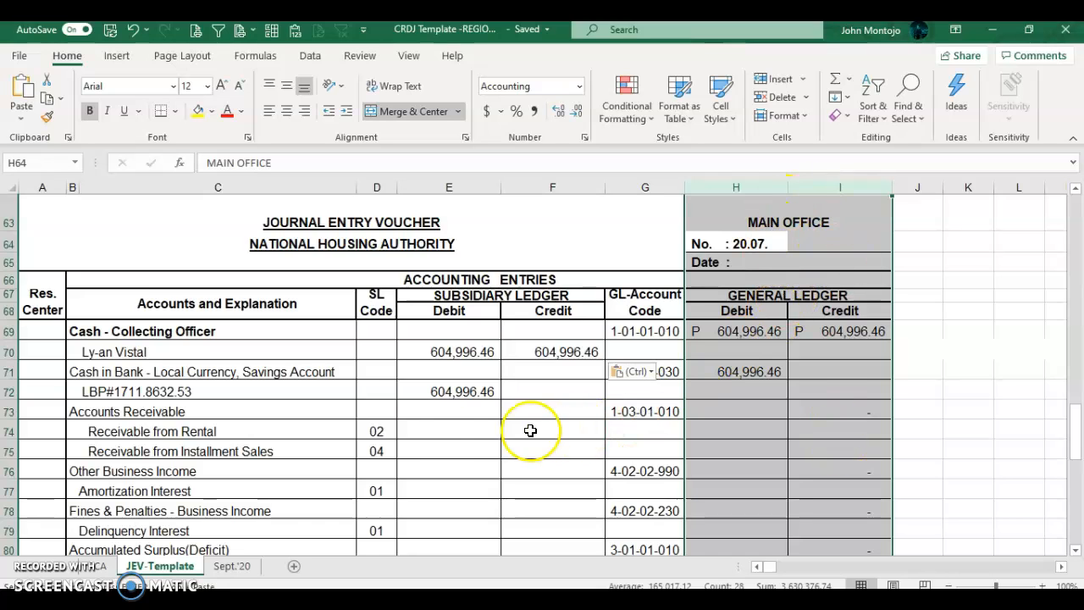
{"action": "left_click", "coordinate": [424, 391]}
{"action": "left_click", "coordinate": [525, 433]}
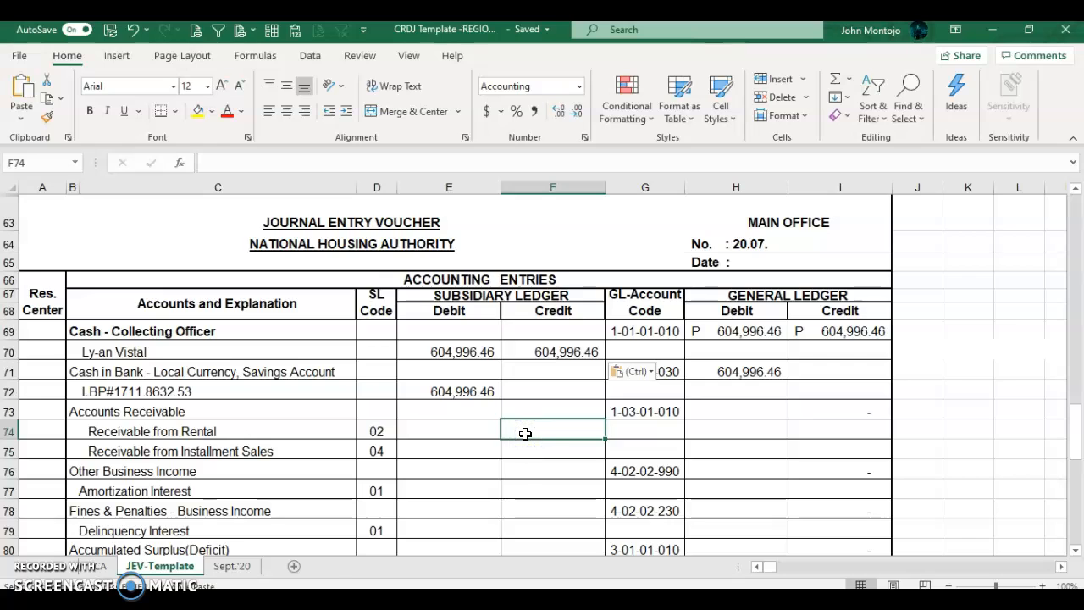
Step: Credit installment sales receivable with the 281,018.96 Inst. Sales Receivable total
{"action": "key", "text": "alt+Tab"}
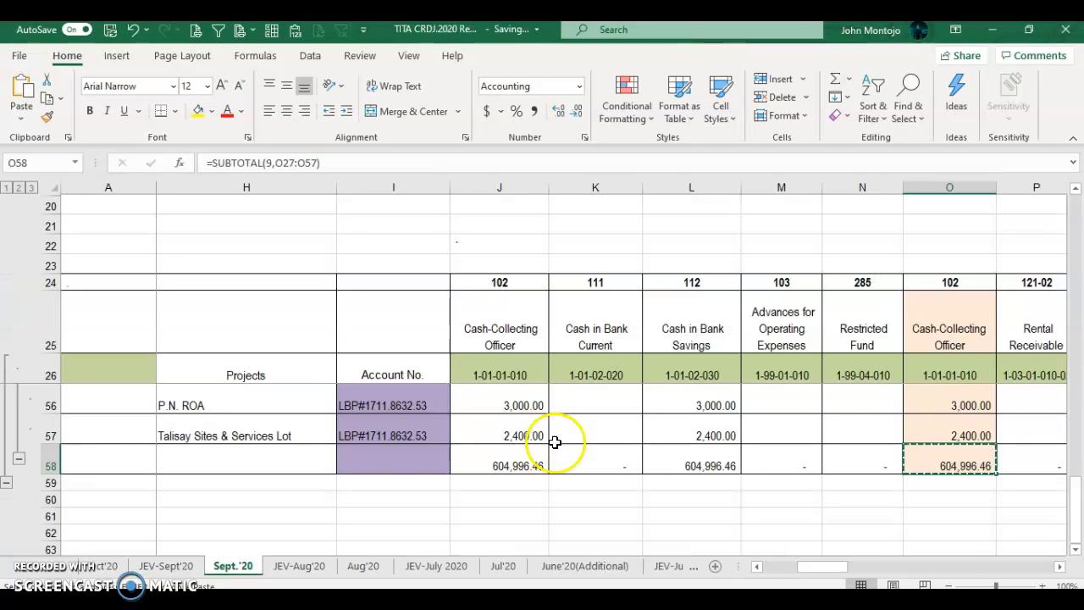
{"action": "key", "text": "Right"}
{"action": "key", "text": "Right"}
{"action": "key", "text": "Right"}
{"action": "key", "text": "Right"}
{"action": "key", "text": "Right"}
{"action": "key", "text": "Right"}
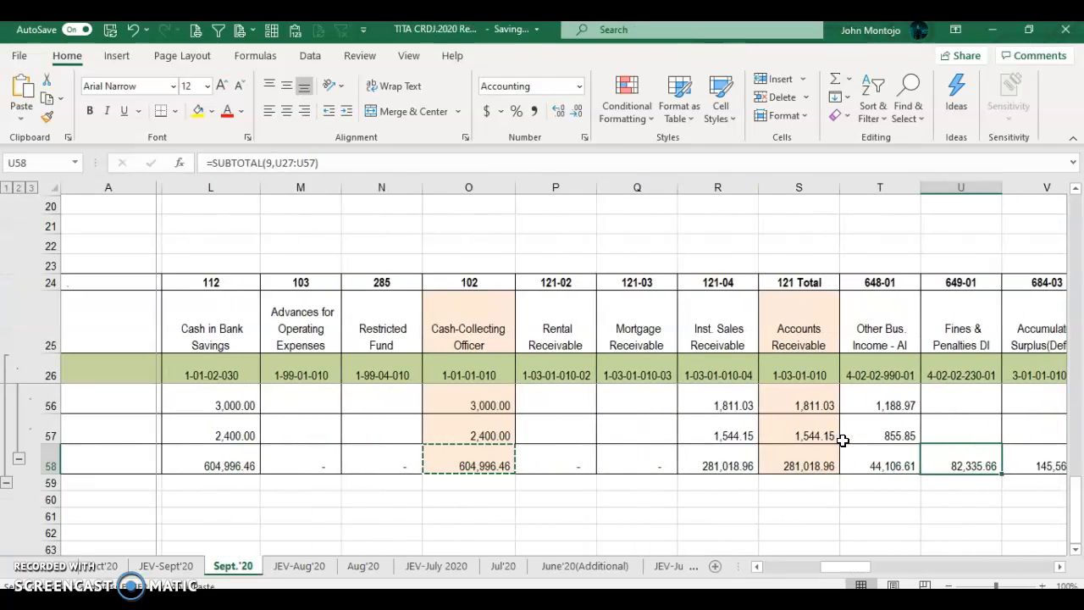
{"action": "key", "text": "Right"}
{"action": "key", "text": "Right"}
{"action": "key", "text": "Left"}
{"action": "key", "text": "Left"}
{"action": "key", "text": "Left"}
{"action": "key", "text": "Left"}
{"action": "key", "text": "Left"}
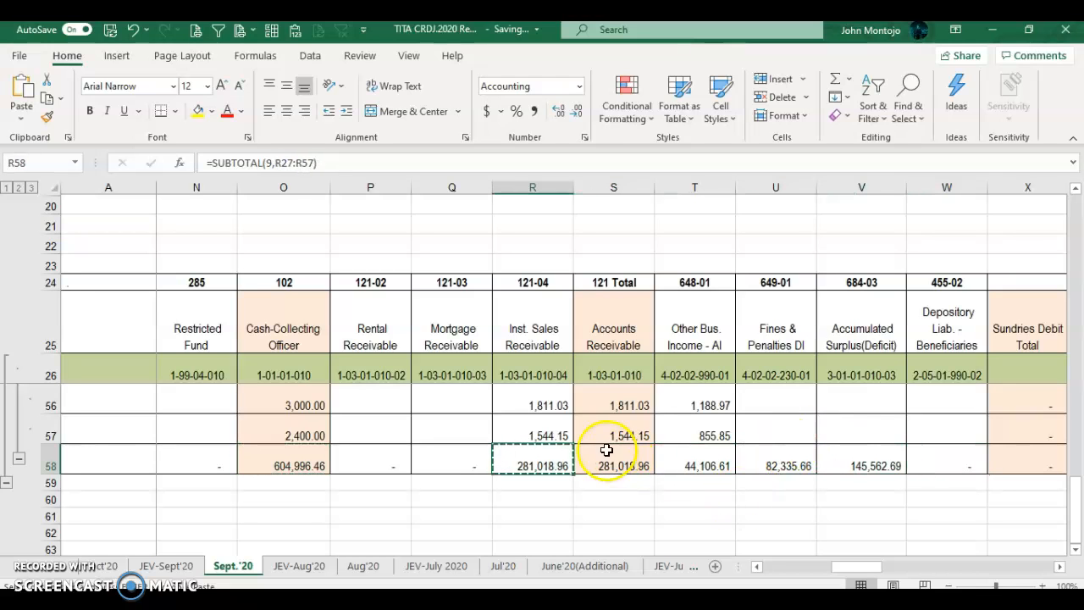
{"action": "key", "text": "alt+Tab"}
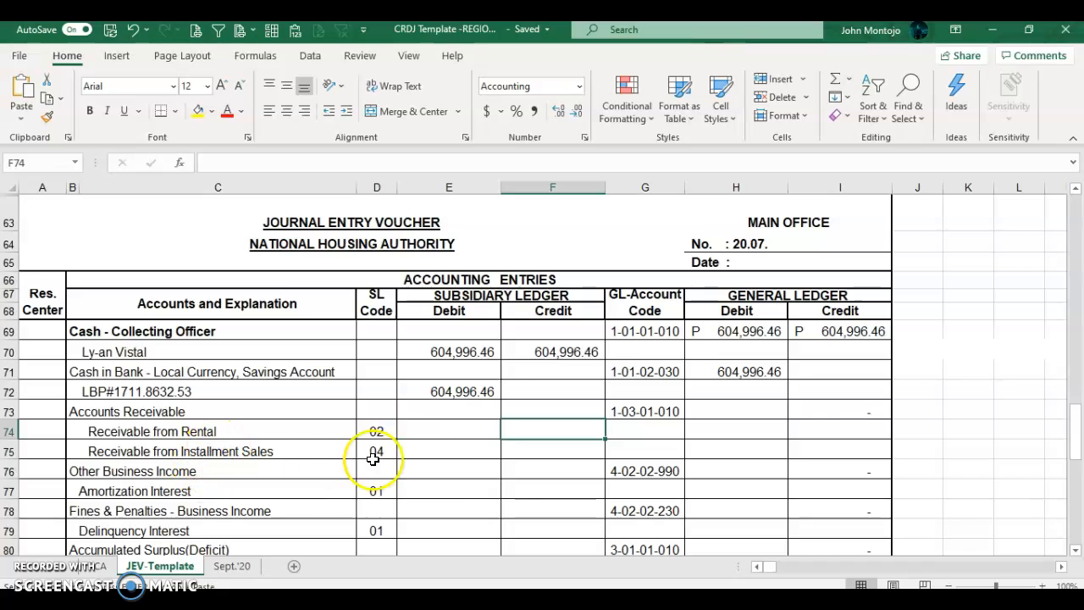
{"action": "left_click", "coordinate": [520, 455]}
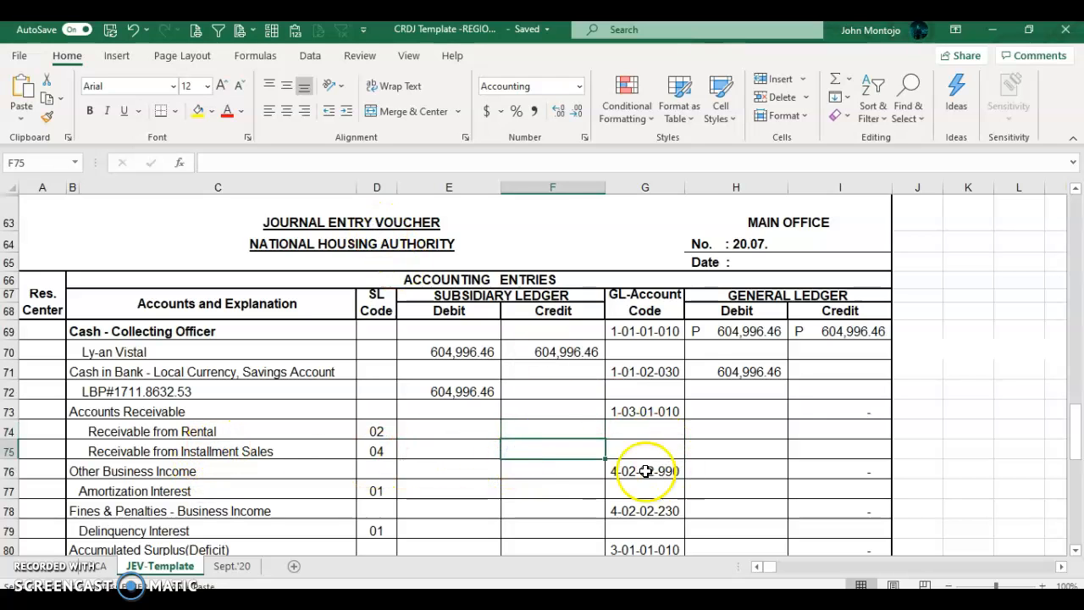
{"action": "right_click", "coordinate": [551, 449]}
Step: Paste the 44,106.61 Other Bus. Income total as values into the amortization interest credit
{"action": "key", "text": "alt+Tab"}
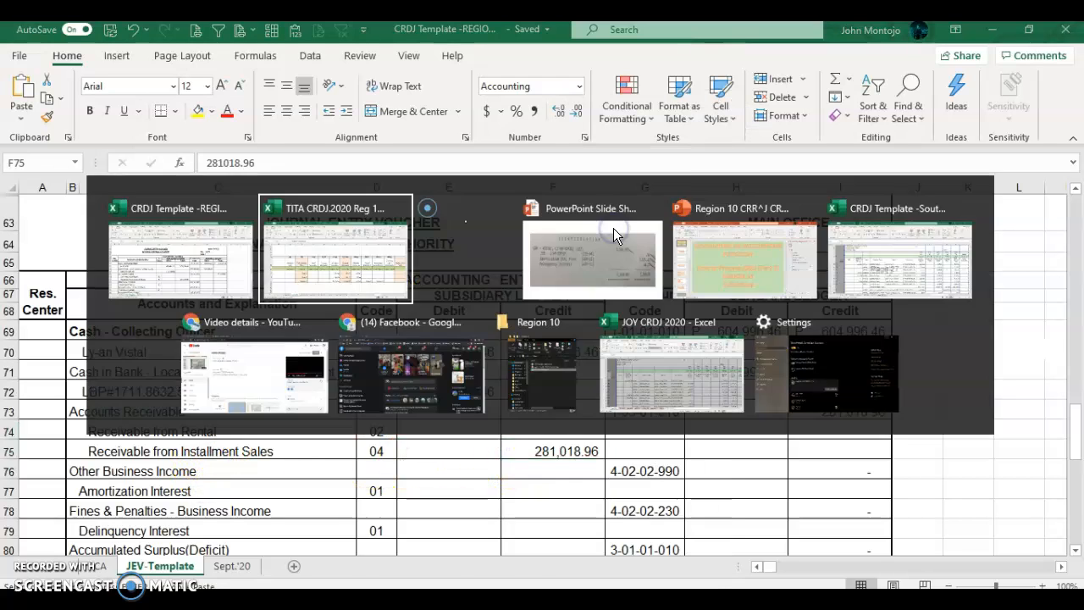
{"action": "key", "text": "Right"}
{"action": "key", "text": "Right"}
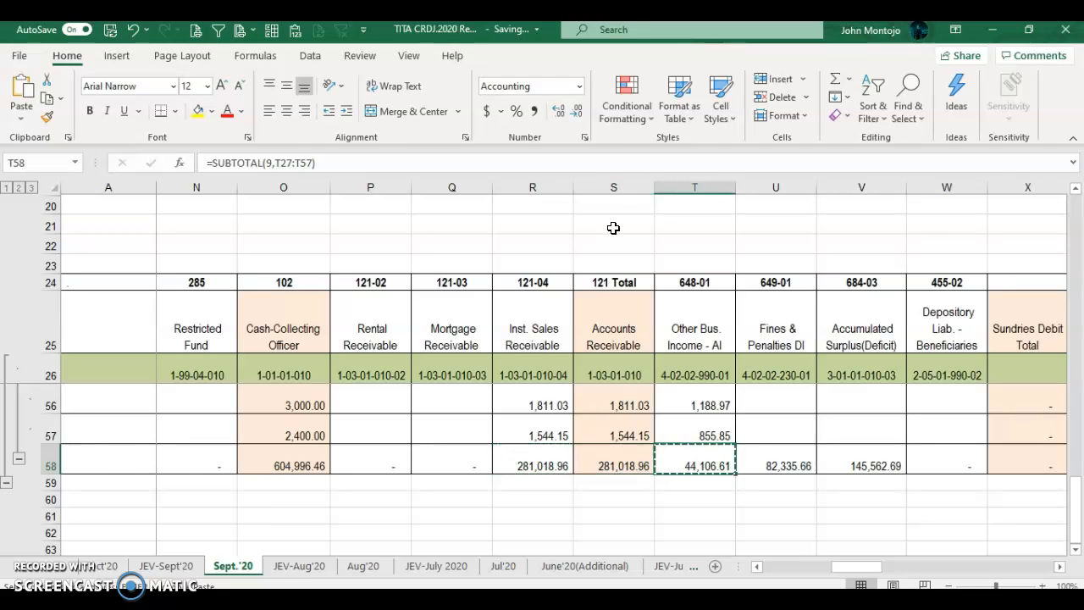
{"action": "key", "text": "alt+Tab"}
{"action": "key", "text": "Down"}
{"action": "key", "text": "Down"}
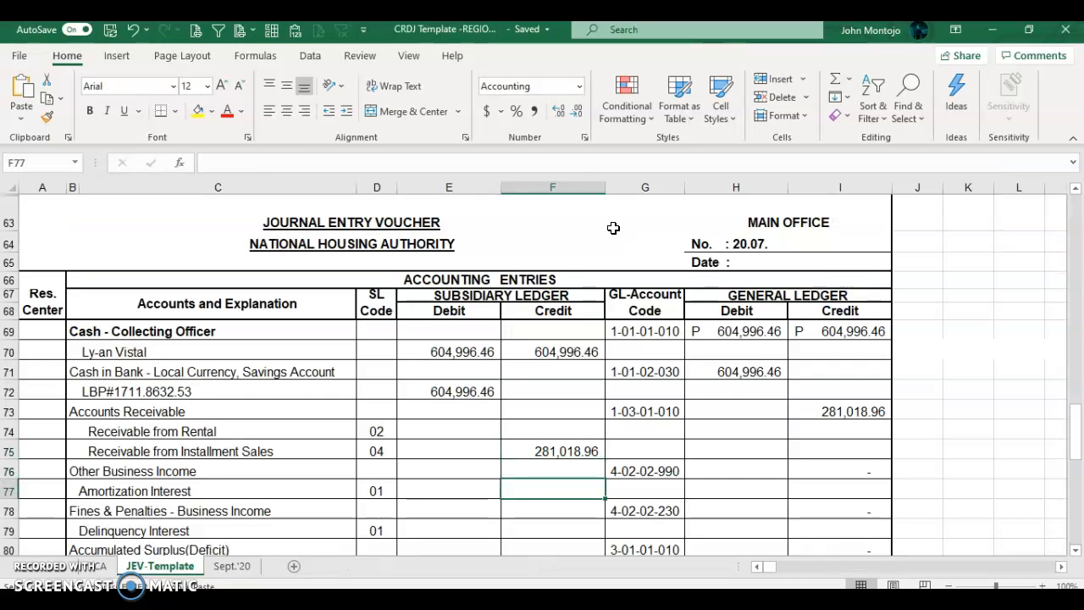
{"action": "right_click", "coordinate": [588, 494]}
{"action": "left_click", "coordinate": [652, 129]}
Step: Paste 82,335.66 into the Delinquency Interest credit cell
{"action": "key", "text": "alt+Tab"}
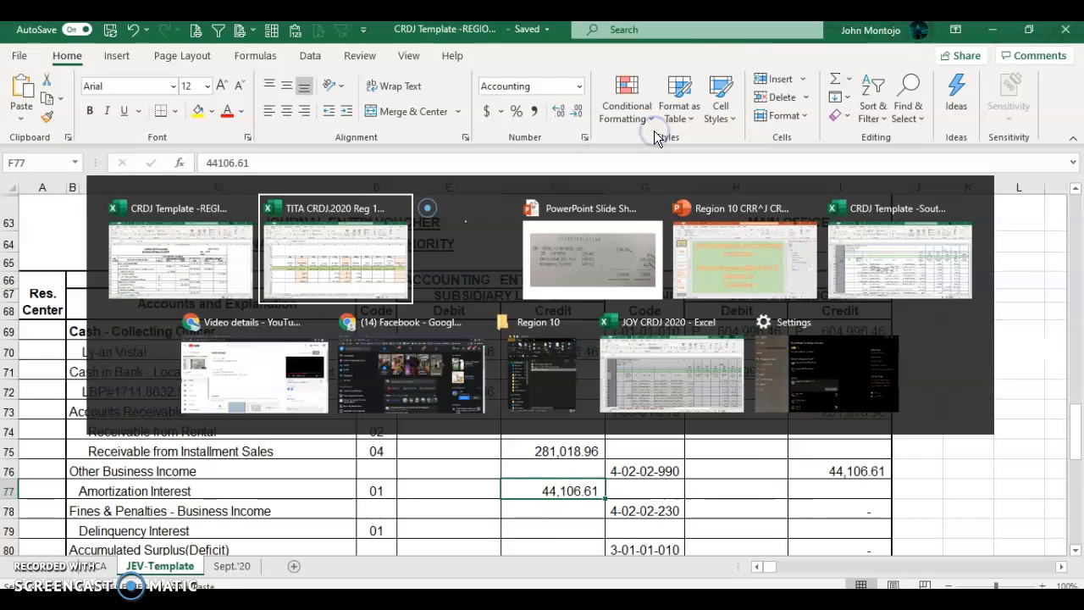
{"action": "key", "text": "alt+Tab"}
{"action": "key", "text": "Down"}
{"action": "key", "text": "Down"}
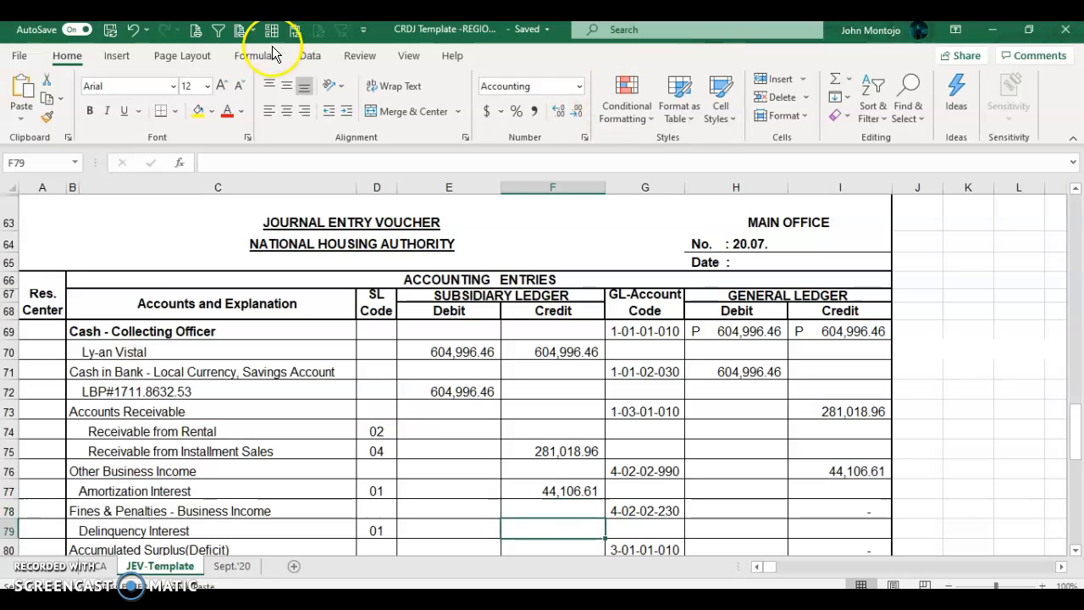
{"action": "left_click", "coordinate": [294, 31]}
Step: Copy the 145,562.69 Accumulated Surplus subtotal into the Prior Year's Credits credit
{"action": "key", "text": "alt+Tab"}
{"action": "key", "text": "Right"}
{"action": "key", "text": "ctrl+c"}
{"action": "key", "text": "alt+Tab"}
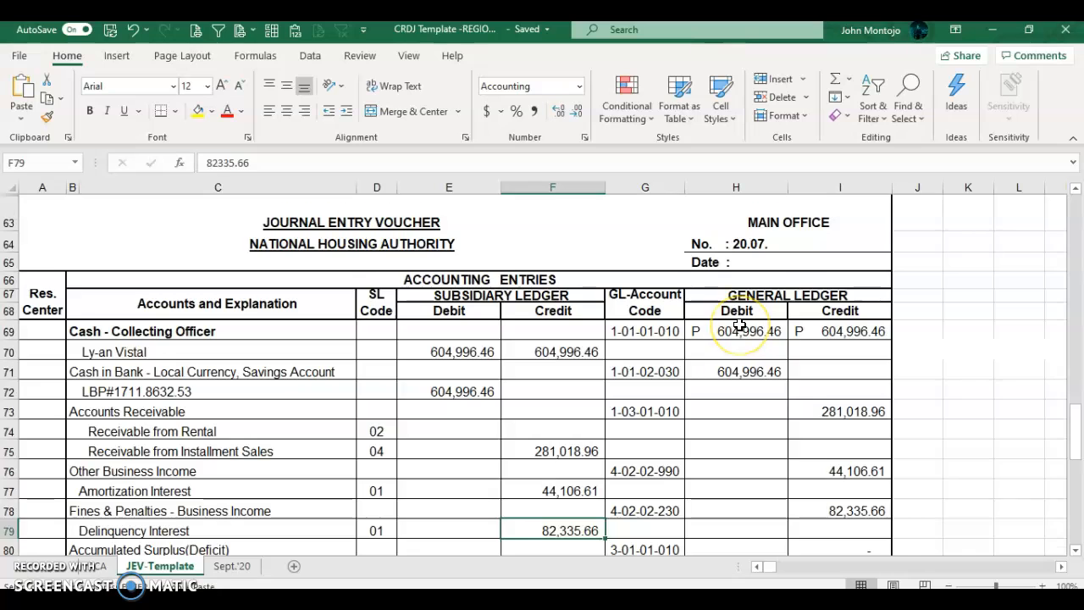
{"action": "key", "text": "Down"}
{"action": "key", "text": "Down"}
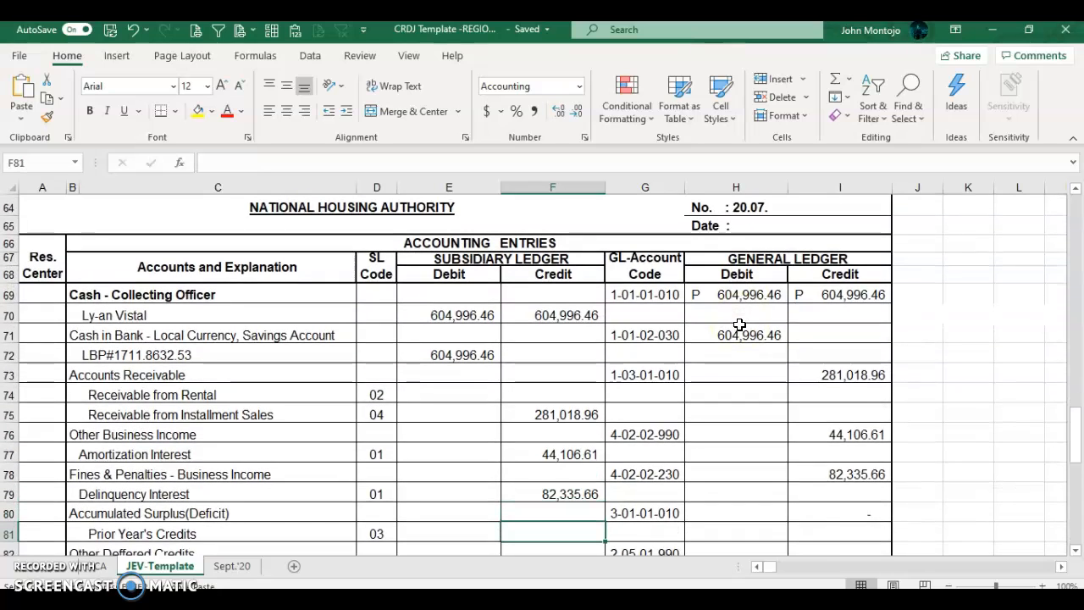
{"action": "left_click", "coordinate": [295, 29]}
{"action": "key", "text": "alt+Tab"}
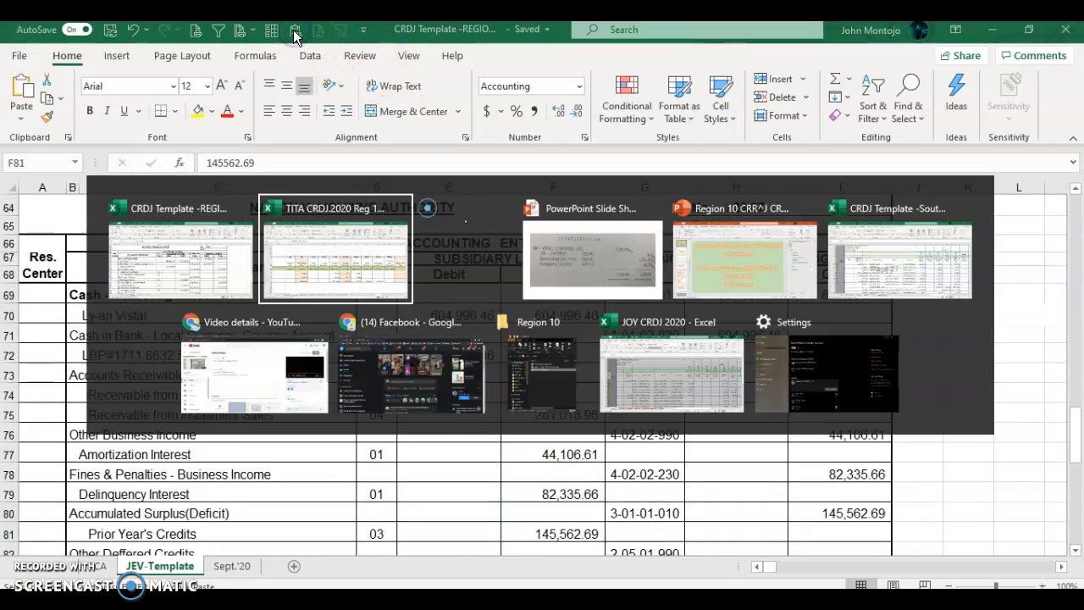
{"action": "key", "text": "Right"}
{"action": "key", "text": "Right"}
{"action": "key", "text": "Right"}
{"action": "key", "text": "Right"}
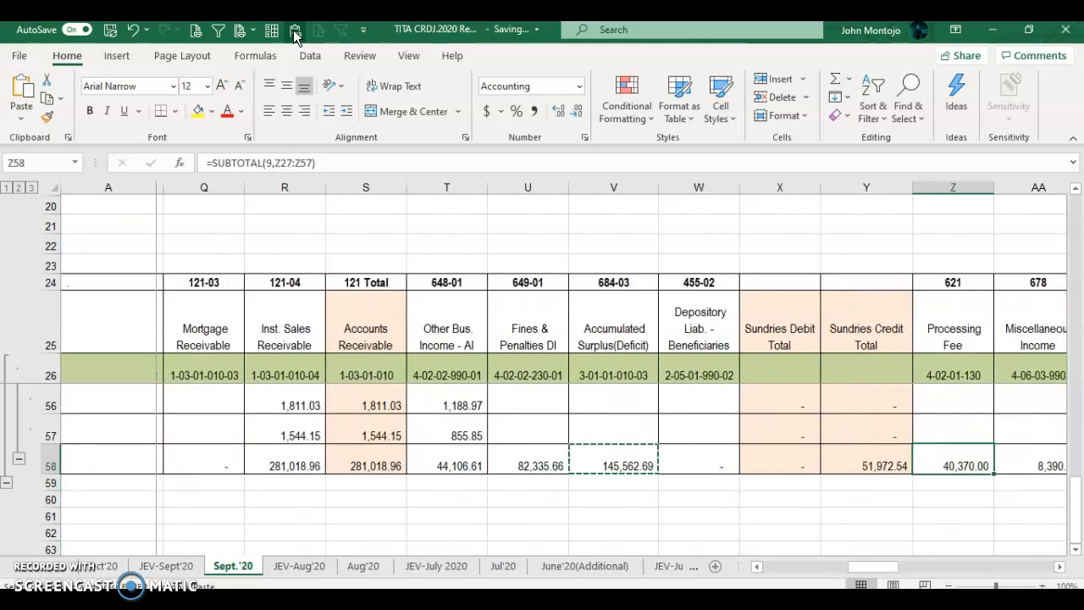
Step: Paste the Sept.'20 Processing Fee subtotal 40,370.00 into the voucher's credit cell F84
{"action": "key", "text": "Right"}
{"action": "key", "text": "Right"}
{"action": "key", "text": "Right"}
{"action": "key", "text": "Right"}
{"action": "key", "text": "Left"}
{"action": "key", "text": "Left"}
{"action": "key", "text": "Left"}
{"action": "key", "text": "Left"}
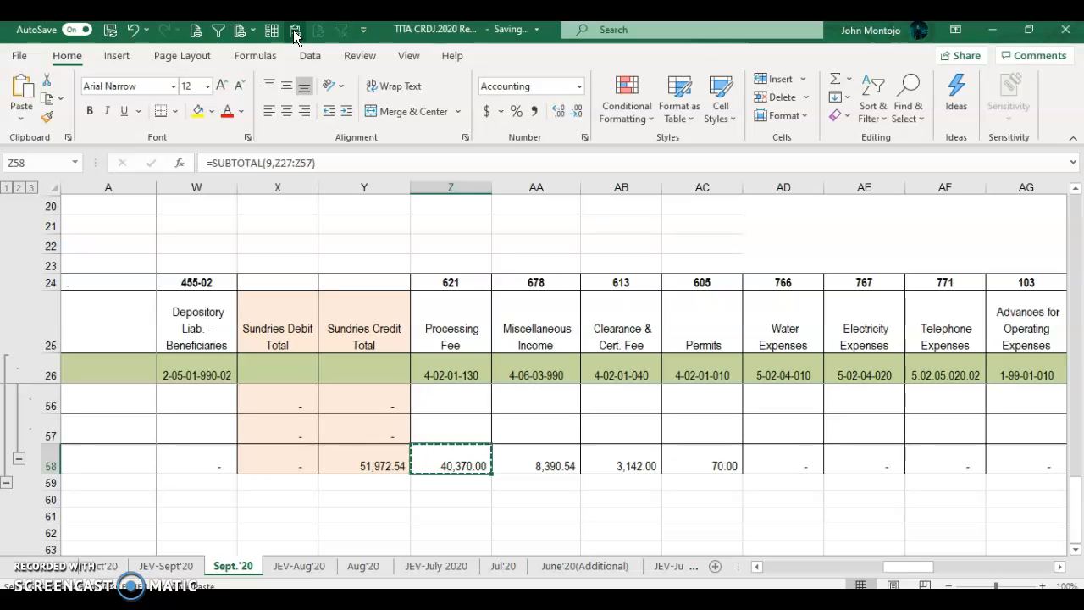
{"action": "scroll", "coordinate": [701, 407], "scroll_direction": "up", "scroll_amount": 10}
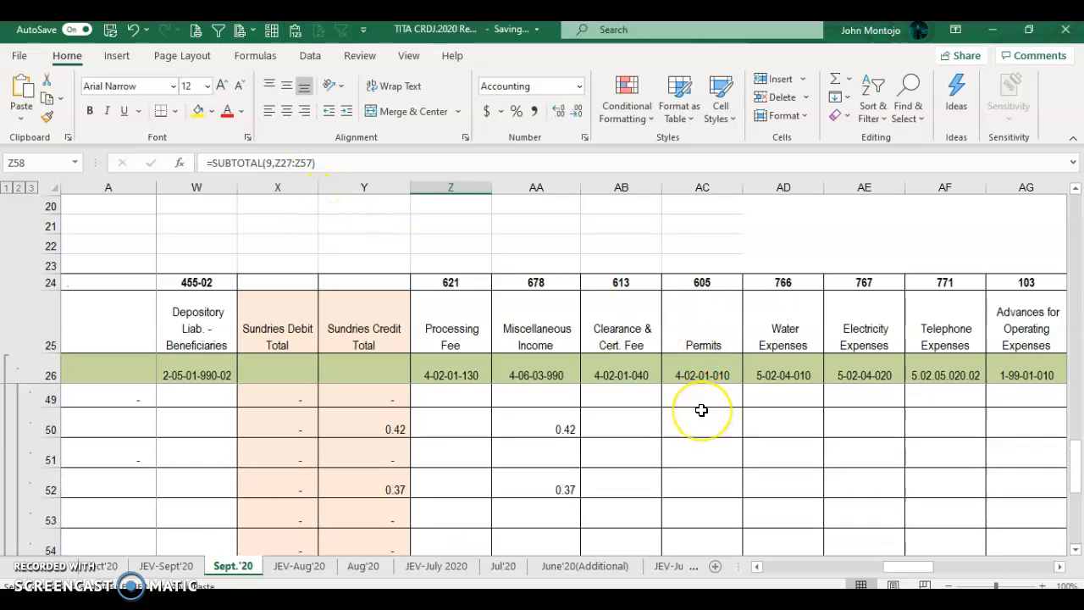
{"action": "scroll", "coordinate": [701, 409], "scroll_direction": "down", "scroll_amount": 10}
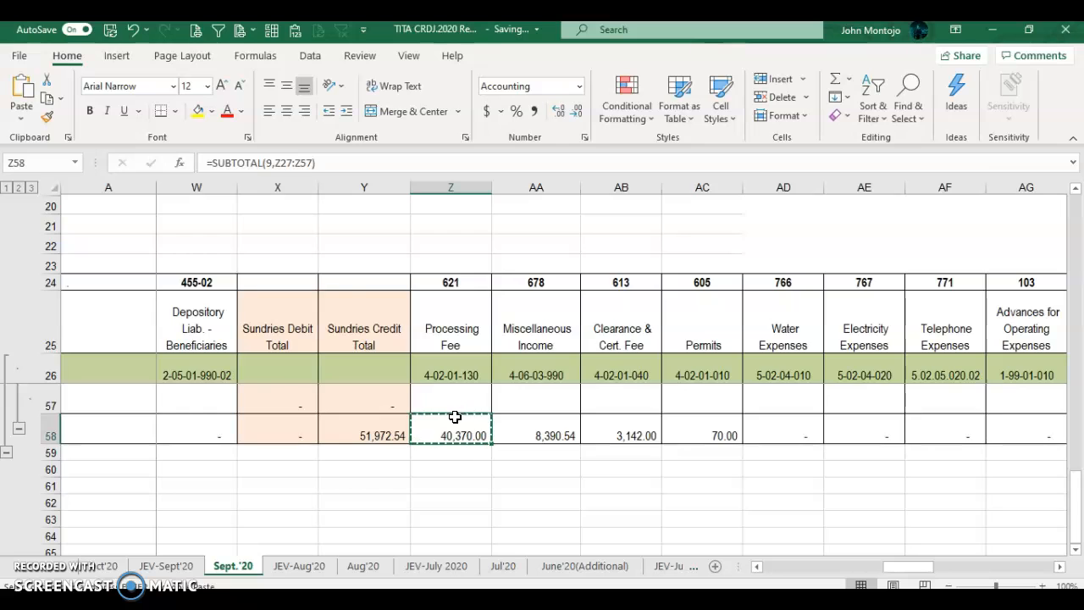
{"action": "key", "text": "alt+Tab"}
{"action": "scroll", "coordinate": [448, 420], "scroll_direction": "down", "scroll_amount": 2}
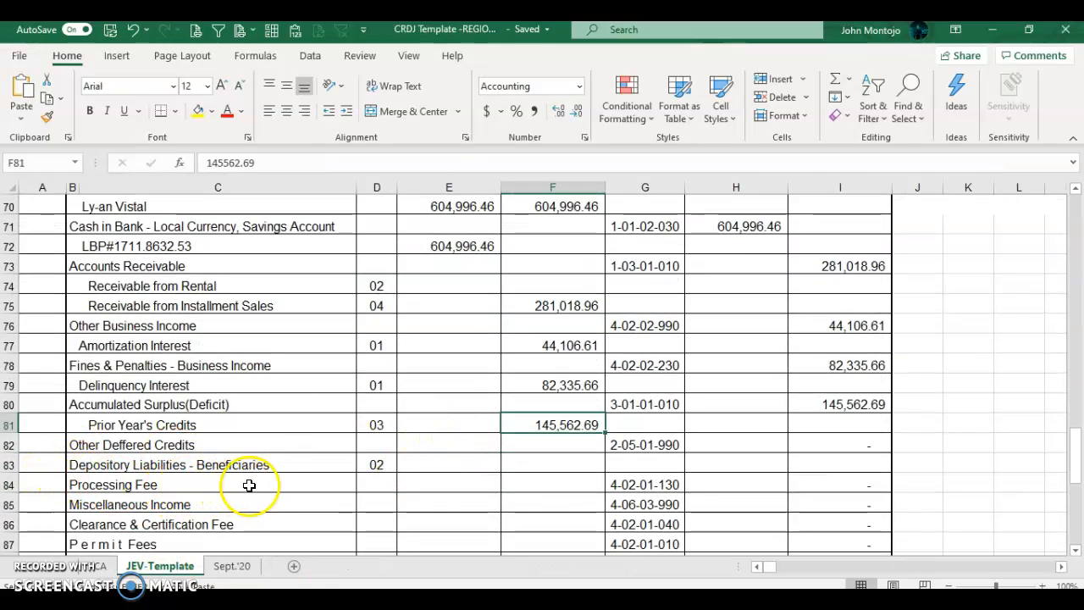
{"action": "left_click", "coordinate": [537, 483]}
{"action": "left_click", "coordinate": [295, 34]}
Step: Enter Miscellaneous Income 8,390.54 and Clearance & Certification Fee 3,142.00 as voucher credits
{"action": "key", "text": "alt+Tab"}
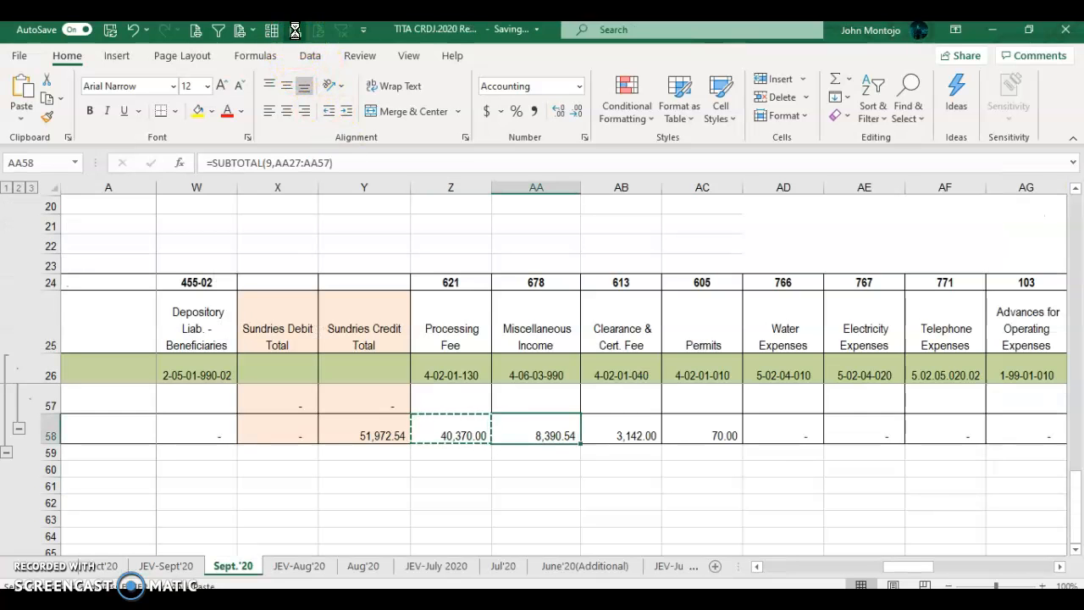
{"action": "key", "text": "alt+Tab"}
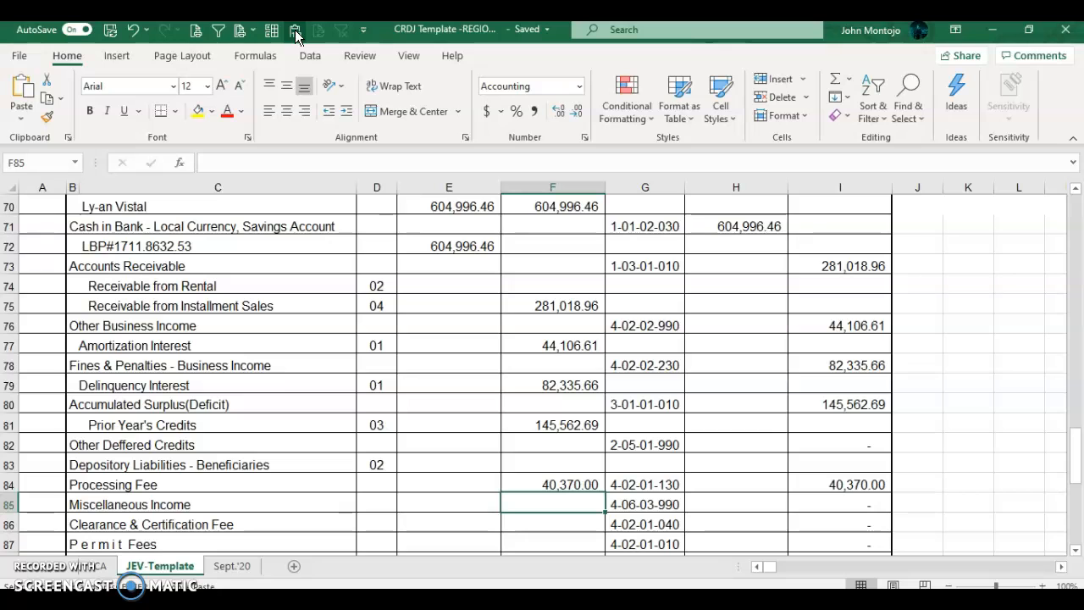
{"action": "left_click", "coordinate": [294, 34]}
{"action": "key", "text": "alt+Tab"}
{"action": "key", "text": "Right"}
{"action": "key", "text": "ctrl+c"}
{"action": "key", "text": "alt+Tab"}
{"action": "key", "text": "Down"}
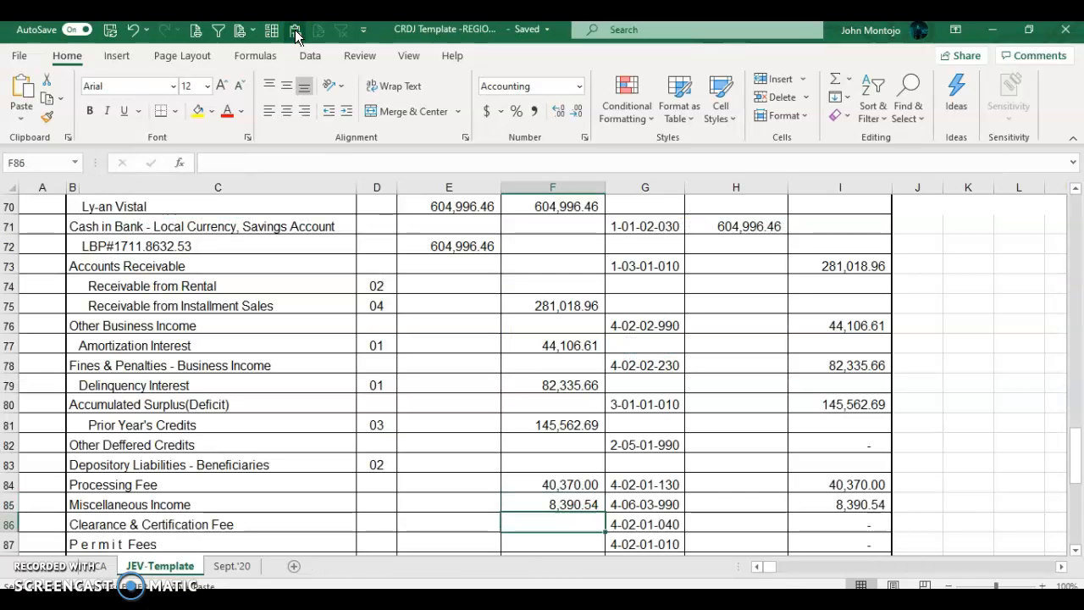
{"action": "left_click", "coordinate": [295, 31]}
Step: Enter the 70.00 Permit Fees credit, then check the remaining Sept.'20 subtotals
{"action": "key", "text": "alt+Tab"}
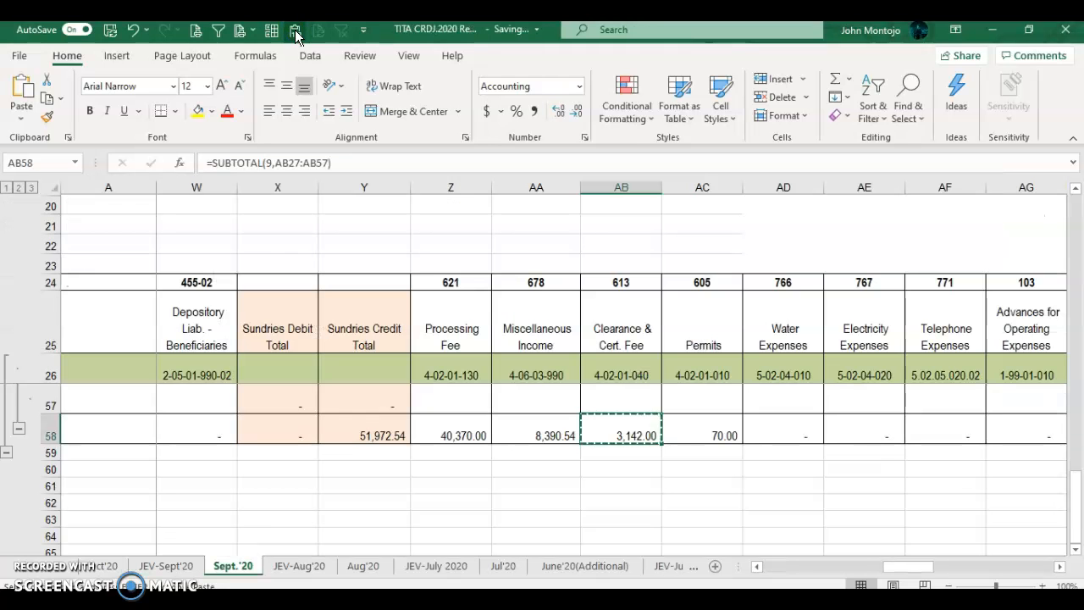
{"action": "key", "text": "Right"}
{"action": "key", "text": "ctrl+c"}
{"action": "key", "text": "alt+Tab"}
{"action": "key", "text": "Down"}
{"action": "left_click", "coordinate": [294, 31]}
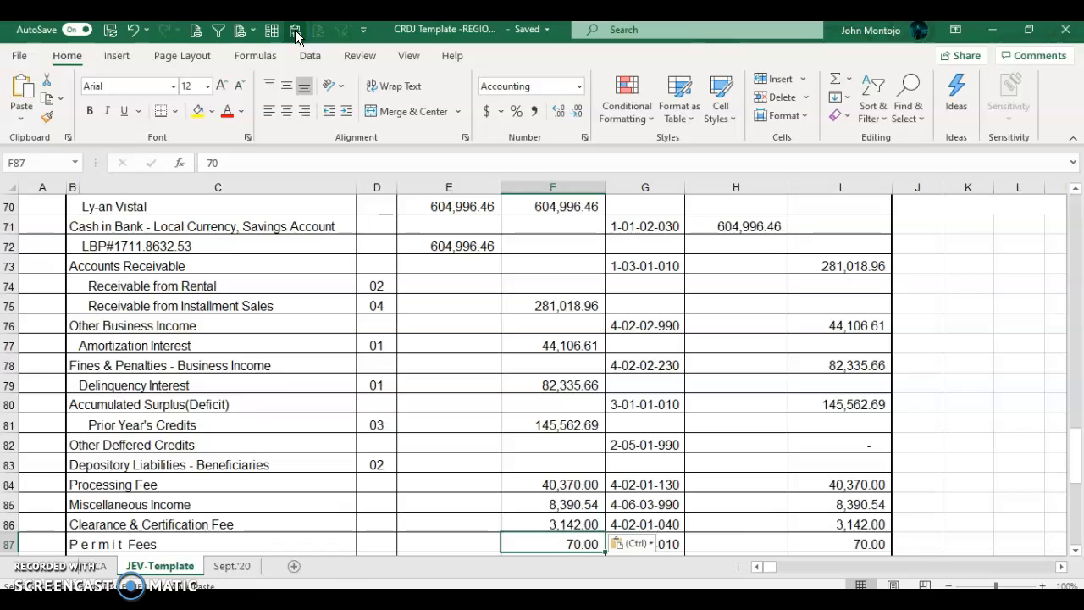
{"action": "key", "text": "alt+Tab"}
{"action": "key", "text": "Right"}
{"action": "key", "text": "Right"}
{"action": "key", "text": "Right"}
{"action": "key", "text": "Right"}
{"action": "key", "text": "Right"}
{"action": "key", "text": "Right"}
{"action": "key", "text": "Right"}
{"action": "key", "text": "Right"}
{"action": "key", "text": "Right"}
{"action": "key", "text": "Right"}
{"action": "key", "text": "Right"}
{"action": "key", "text": "Right"}
{"action": "key", "text": "Right"}
{"action": "key", "text": "Right"}
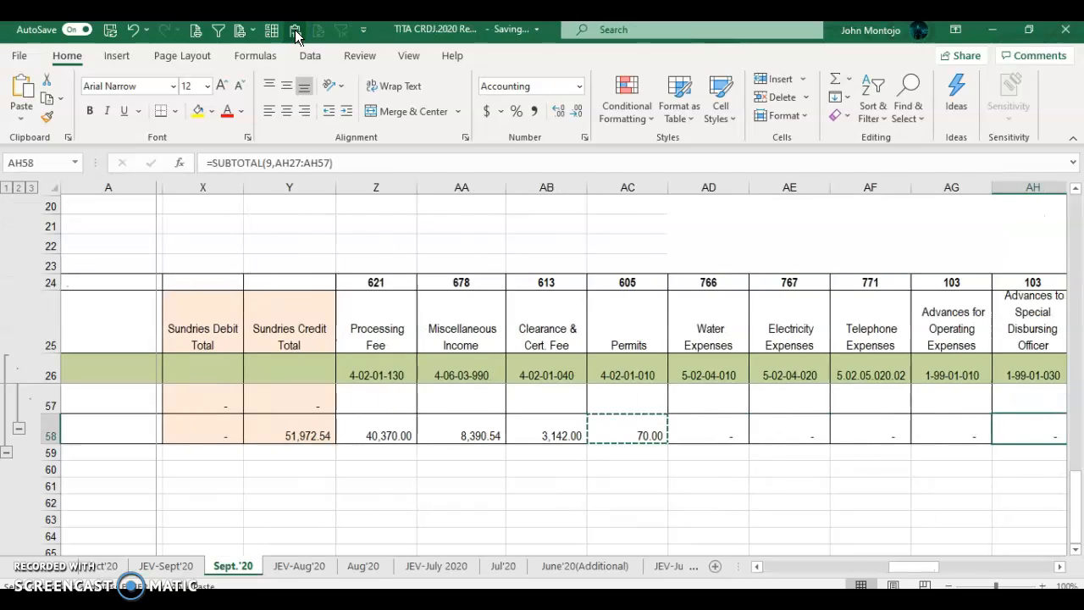
{"action": "key", "text": "Right"}
{"action": "key", "text": "Right"}
{"action": "key", "text": "Right"}
{"action": "key", "text": "Right"}
{"action": "key", "text": "Right"}
{"action": "key", "text": "Right"}
{"action": "key", "text": "Right"}
{"action": "key", "text": "Right"}
{"action": "key", "text": "Right"}
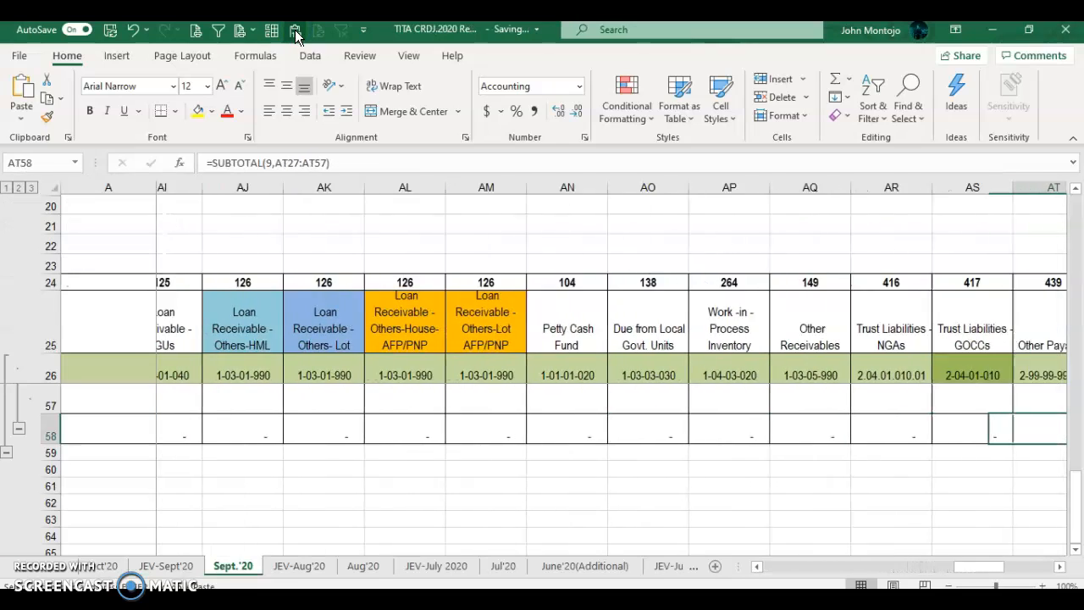
{"action": "key", "text": "alt+Tab"}
{"action": "key", "text": "alt+Tab"}
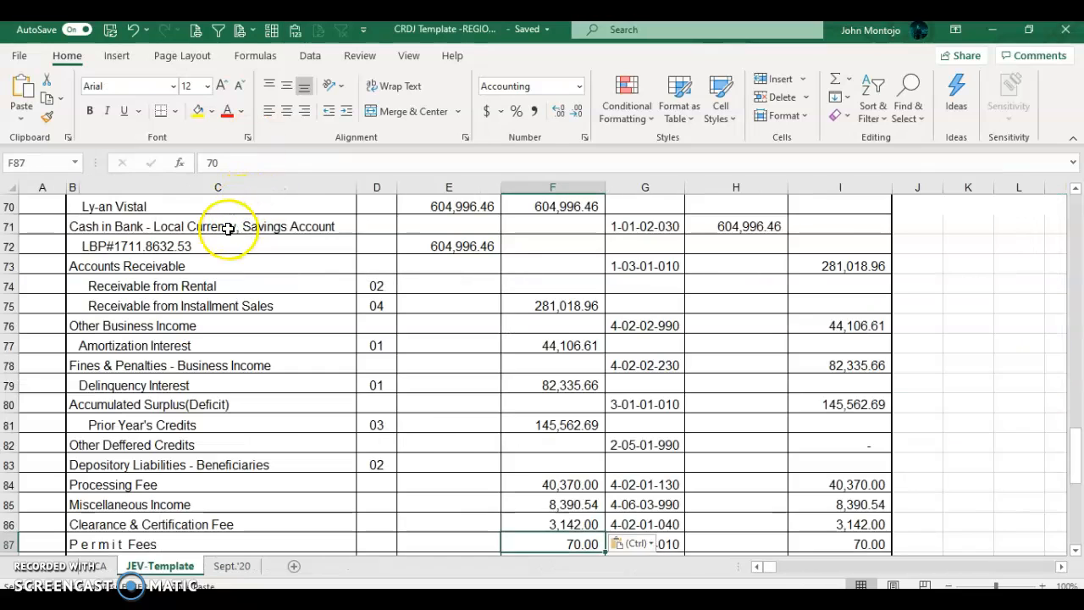
Step: Clear the 50.00 and 148.99 House and Lot AFP/PNP credits in F92:F93
{"action": "scroll", "coordinate": [452, 431], "scroll_direction": "down", "scroll_amount": 6}
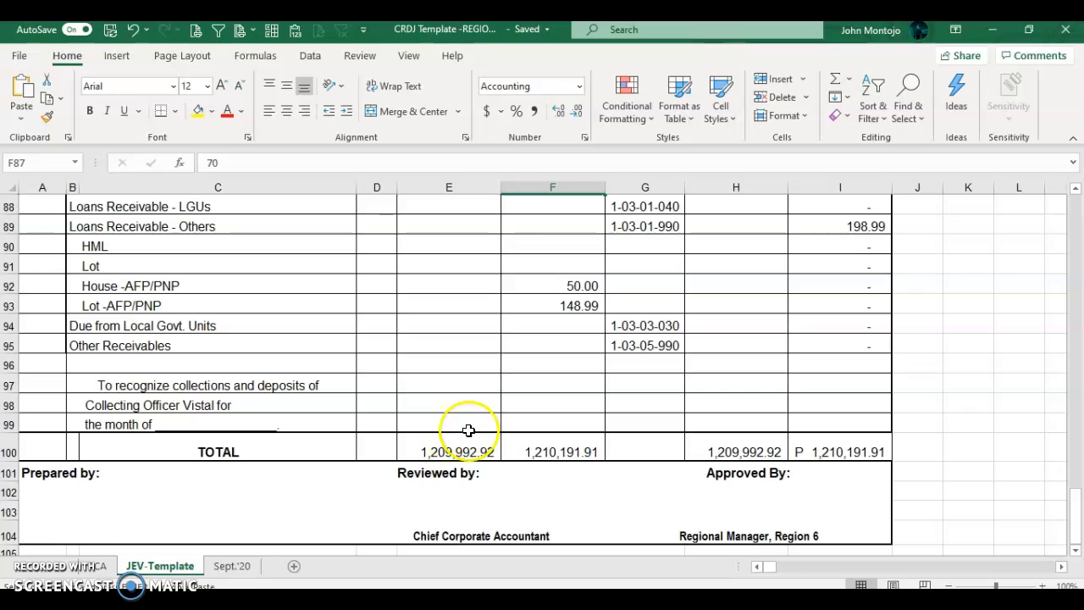
{"action": "left_click", "coordinate": [456, 451]}
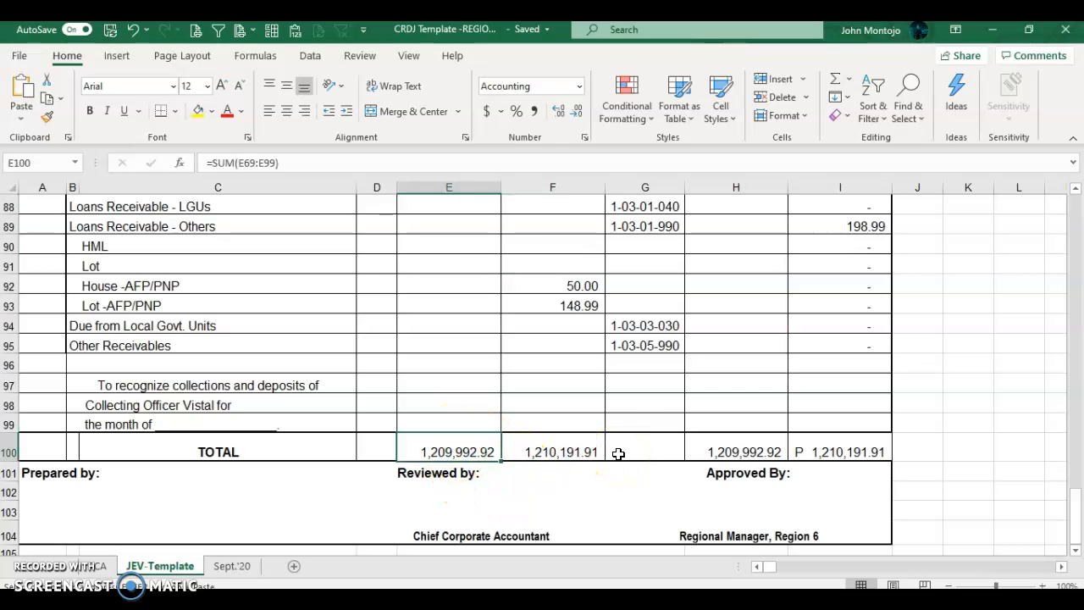
{"action": "scroll", "coordinate": [633, 435], "scroll_direction": "up", "scroll_amount": 2}
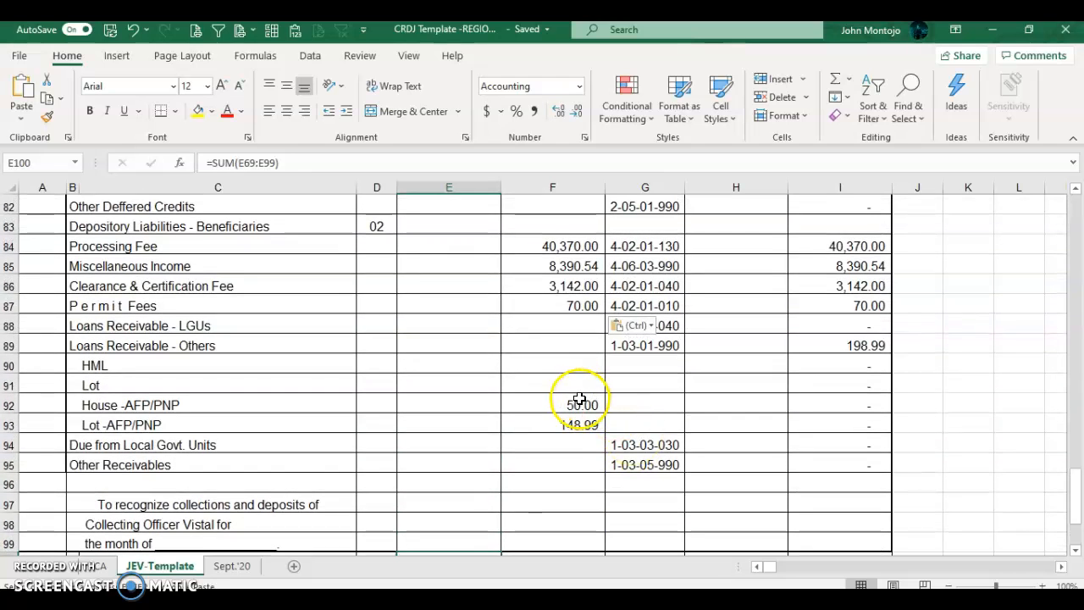
{"action": "left_click", "coordinate": [580, 403]}
{"action": "left_click_drag", "start_coordinate": [580, 405], "coordinate": [581, 424]}
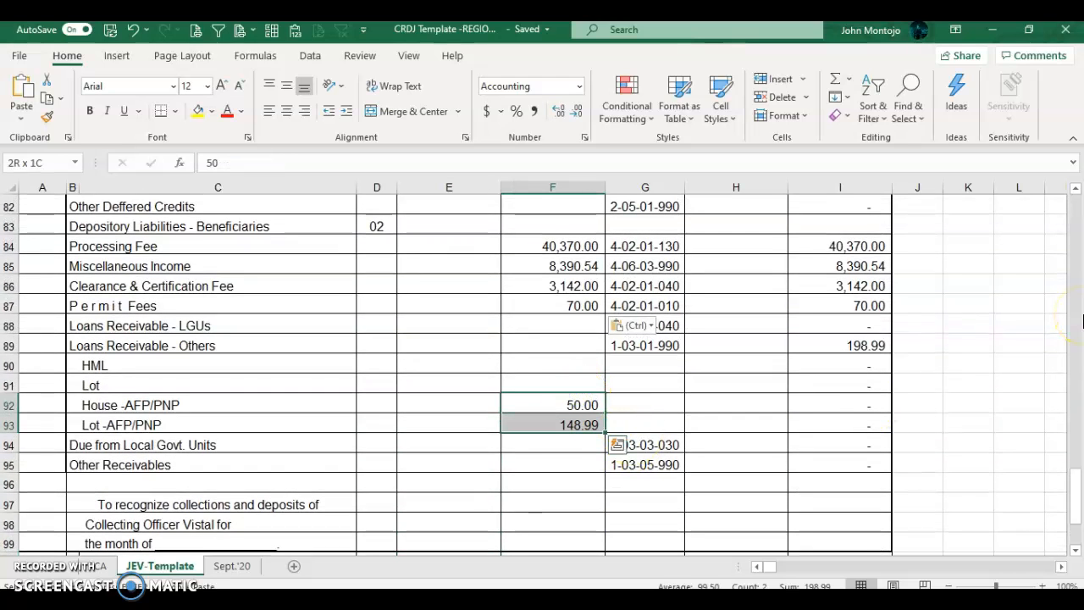
{"action": "key", "text": "Delete"}
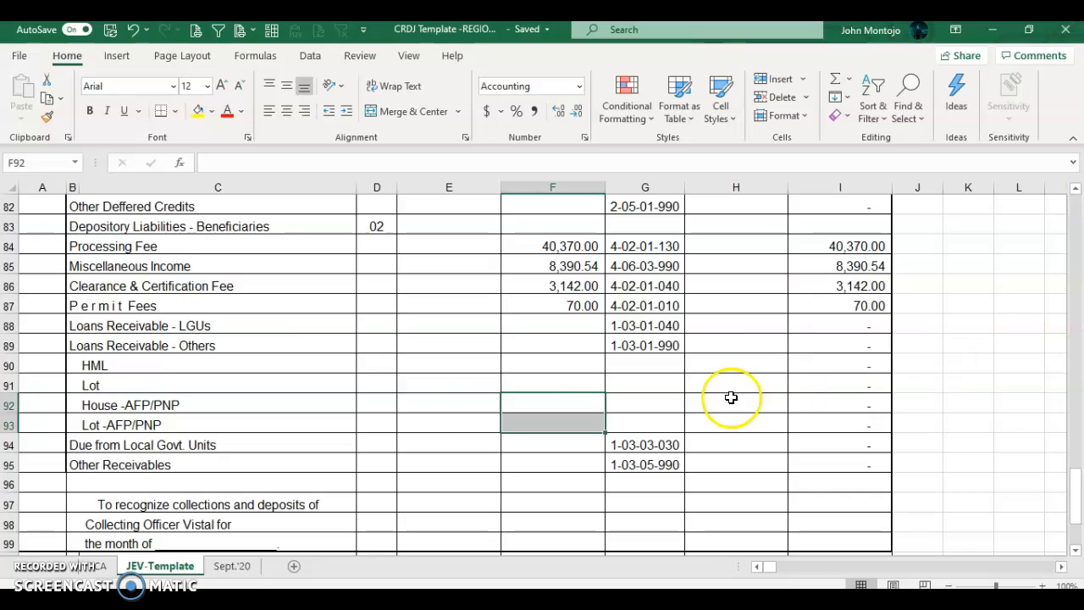
Step: Verify the E100, F100, H100 and I100 totals each read 1,209,992.92
{"action": "scroll", "coordinate": [728, 391], "scroll_direction": "down", "scroll_amount": 3}
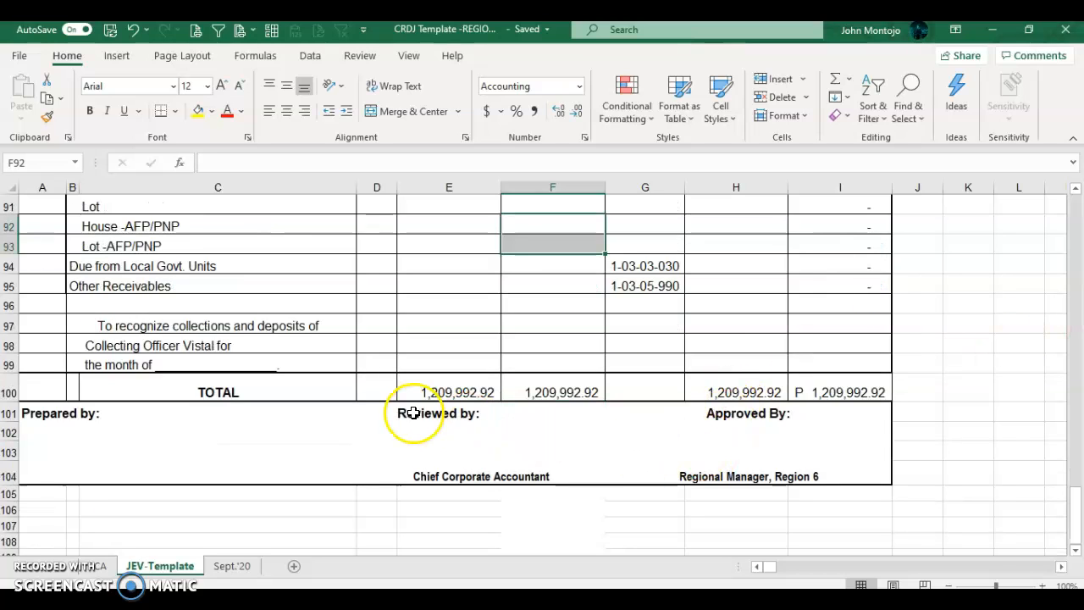
{"action": "left_click", "coordinate": [477, 389]}
{"action": "left_click", "coordinate": [562, 387]}
{"action": "left_click", "coordinate": [648, 387]}
{"action": "left_click", "coordinate": [730, 387]}
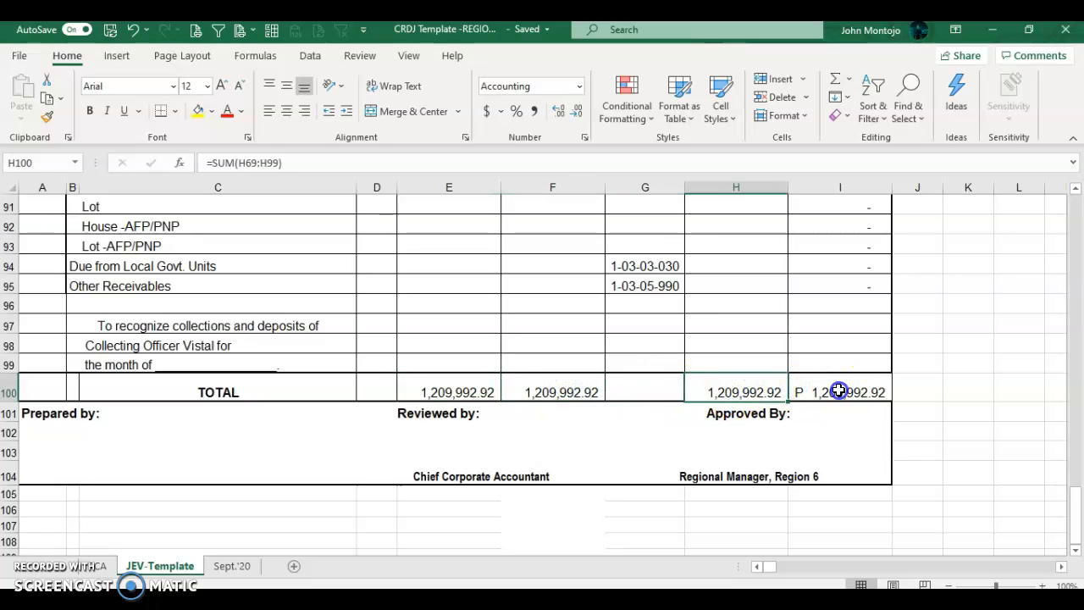
{"action": "left_click", "coordinate": [838, 390]}
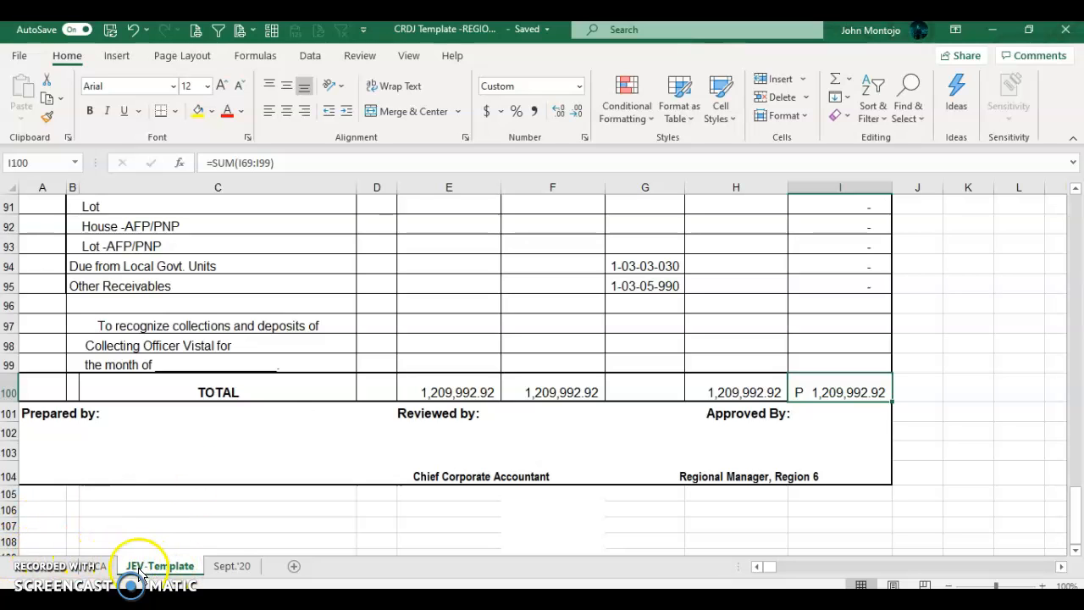
Step: Return to the start of the Sept.'20 rows in TITA CRDJ, then back to the voucher
{"action": "key", "text": "alt+Tab"}
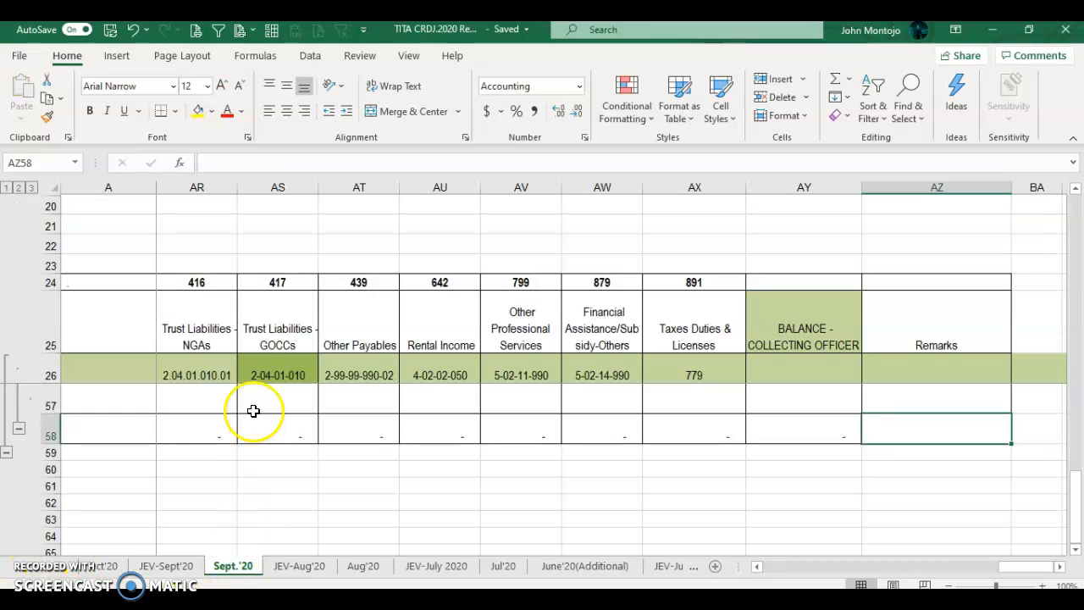
{"action": "left_click", "coordinate": [245, 370]}
{"action": "key", "text": "Down"}
{"action": "key", "text": "Left"}
{"action": "key", "text": "Left"}
{"action": "key", "text": "Left"}
{"action": "key", "text": "Left"}
{"action": "key", "text": "Left"}
{"action": "key", "text": "Left"}
{"action": "key", "text": "Left"}
{"action": "key", "text": "Left"}
{"action": "key", "text": "Left"}
{"action": "key", "text": "Left"}
{"action": "key", "text": "Left"}
{"action": "key", "text": "Left"}
{"action": "key", "text": "Left"}
{"action": "key", "text": "Left"}
{"action": "key", "text": "Left"}
{"action": "key", "text": "Left"}
{"action": "key", "text": "Left"}
{"action": "key", "text": "Left"}
{"action": "key", "text": "Left"}
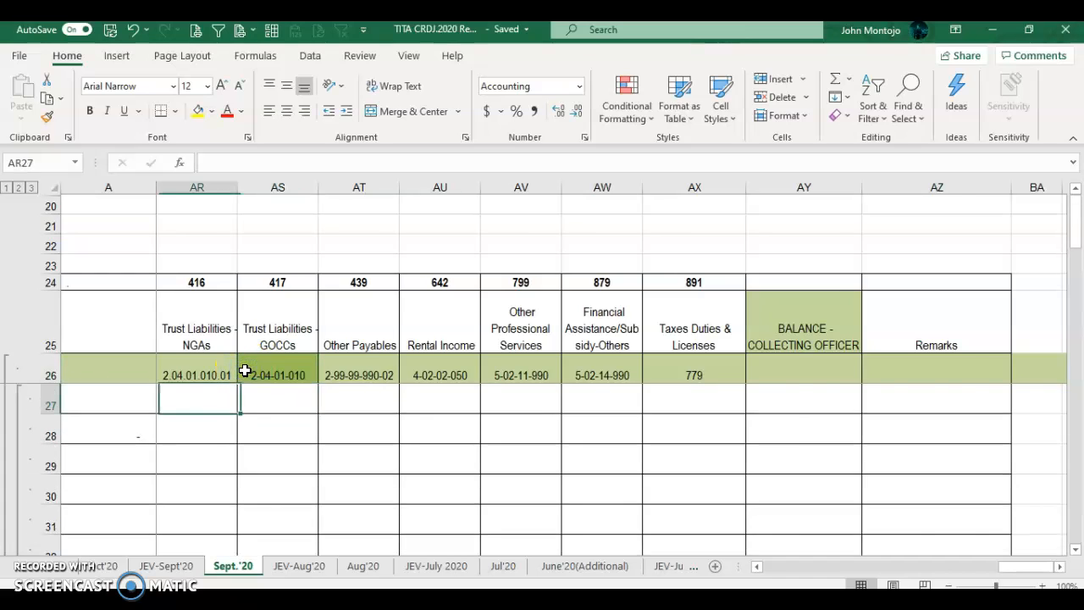
{"action": "key", "text": "Left"}
{"action": "key", "text": "Left"}
{"action": "key", "text": "Left"}
{"action": "key", "text": "Left"}
{"action": "key", "text": "Left"}
{"action": "key", "text": "Left"}
{"action": "key", "text": "Left"}
{"action": "key", "text": "Left"}
{"action": "key", "text": "Left"}
{"action": "key", "text": "Left"}
{"action": "key", "text": "Left"}
{"action": "key", "text": "Left"}
{"action": "key", "text": "Left"}
{"action": "key", "text": "Left"}
{"action": "key", "text": "Left"}
{"action": "key", "text": "Left"}
{"action": "key", "text": "Left"}
{"action": "key", "text": "Left"}
{"action": "key", "text": "Left"}
{"action": "key", "text": "Left"}
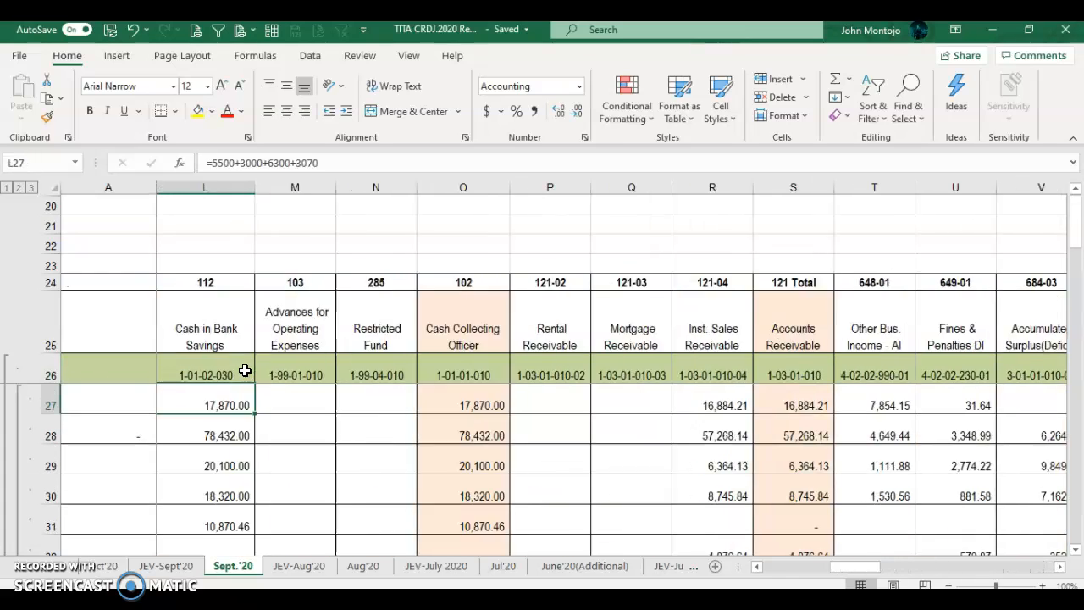
{"action": "key", "text": "alt+Tab"}
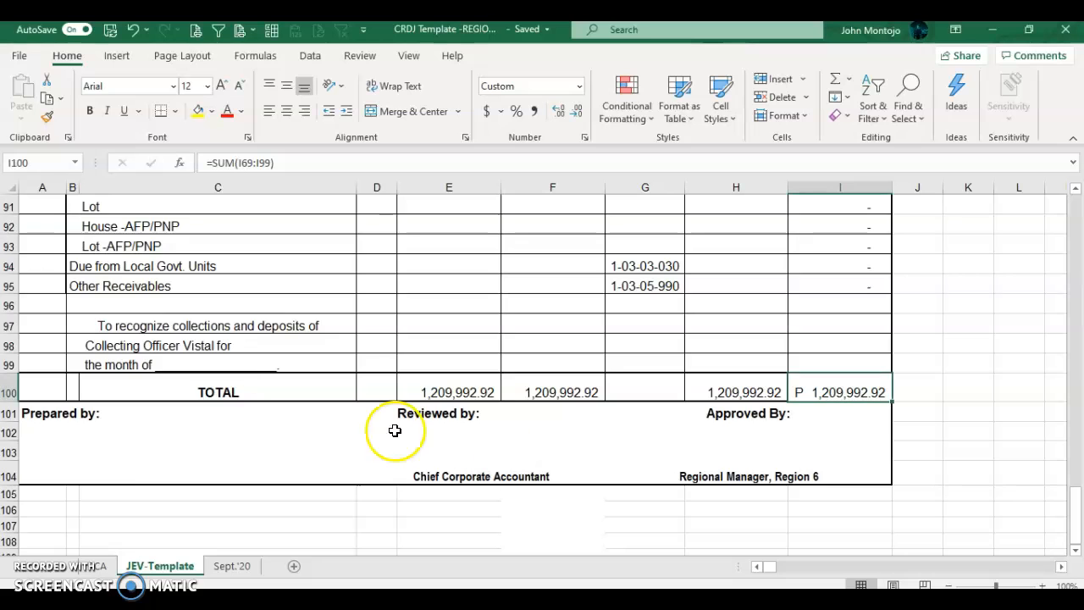
{"action": "scroll", "coordinate": [307, 331], "scroll_direction": "up", "scroll_amount": 6}
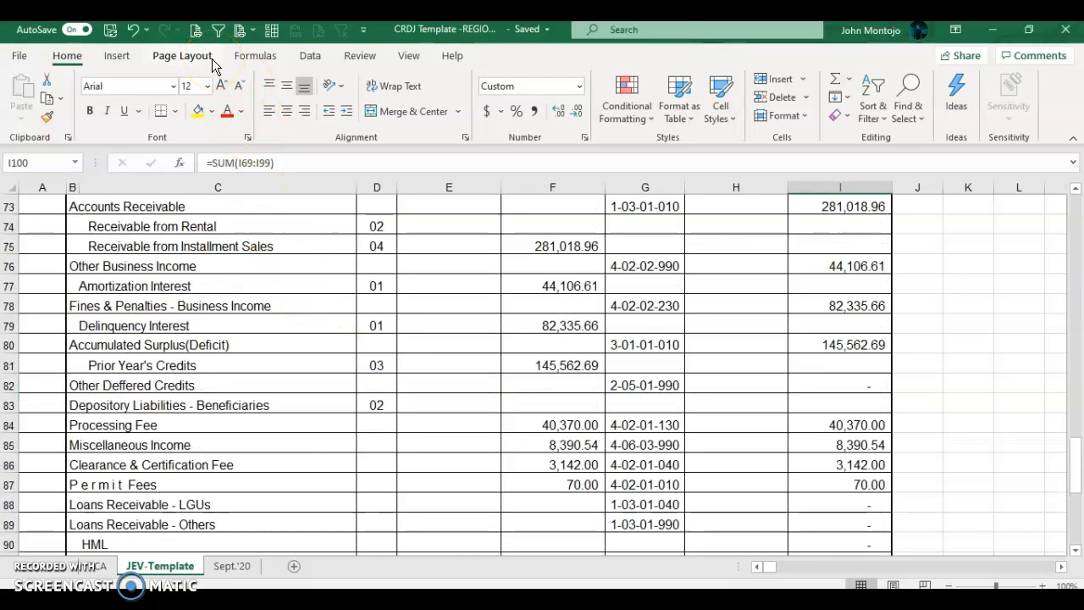
{"action": "scroll", "coordinate": [225, 421], "scroll_direction": "up", "scroll_amount": 3}
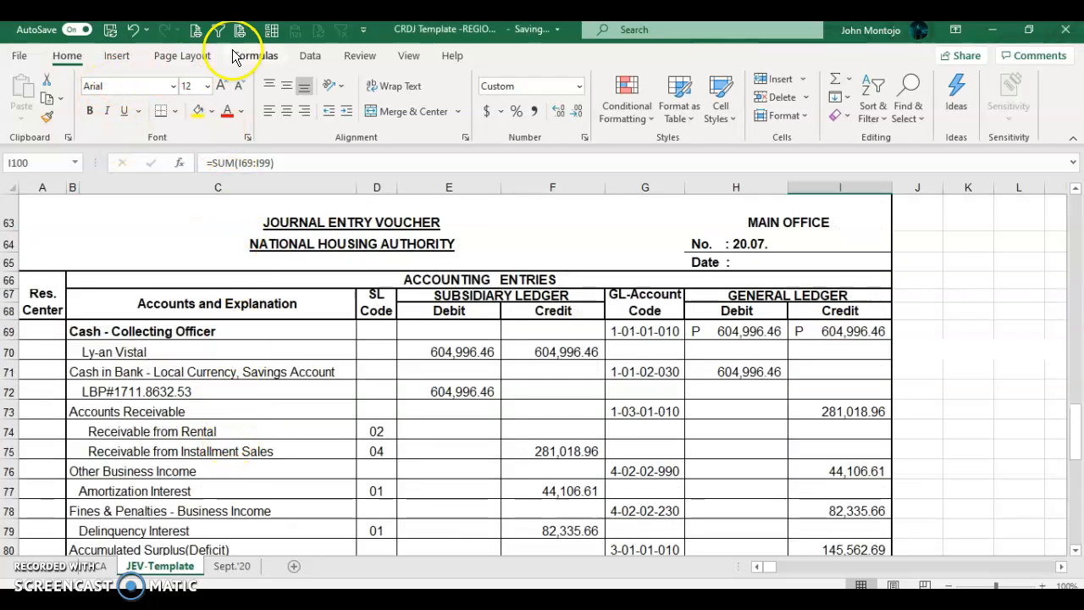
{"action": "left_click", "coordinate": [187, 30]}
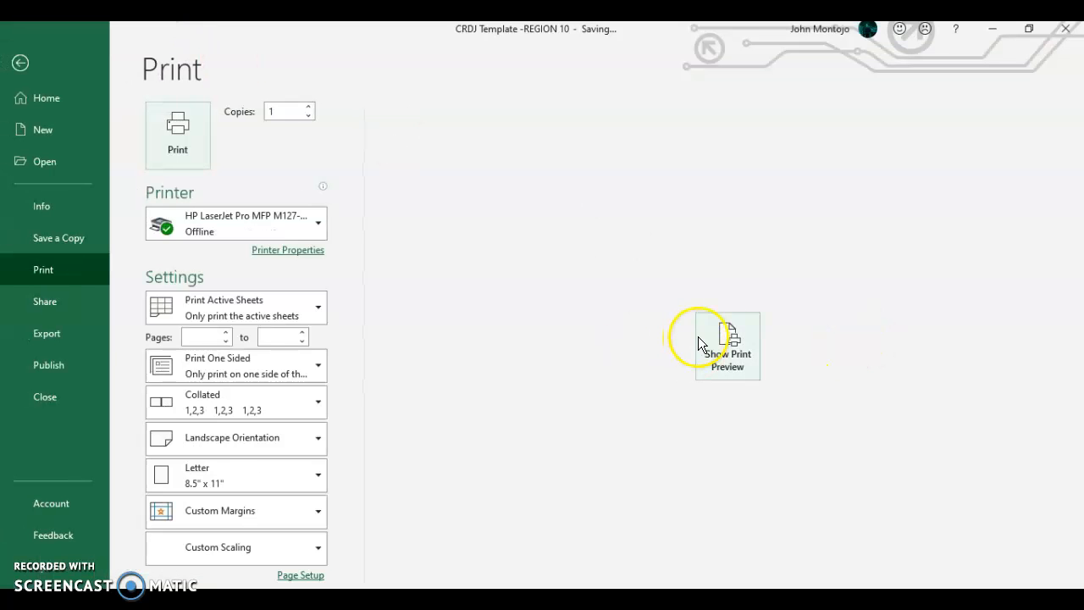
{"action": "left_click", "coordinate": [742, 346]}
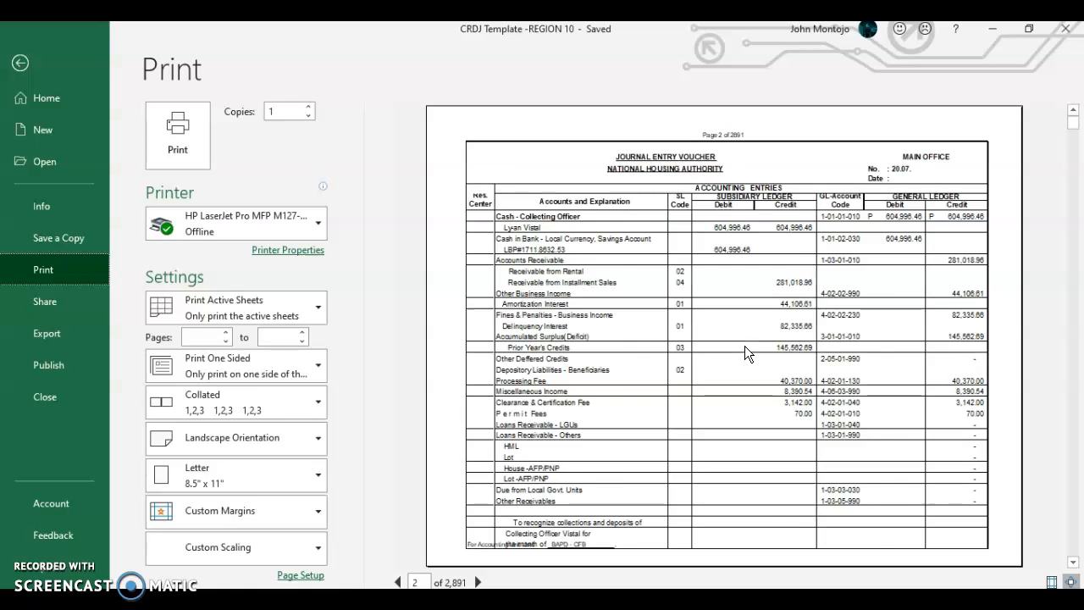
{"action": "key", "text": "Escape"}
{"action": "scroll", "coordinate": [110, 360], "scroll_direction": "down", "scroll_amount": 9}
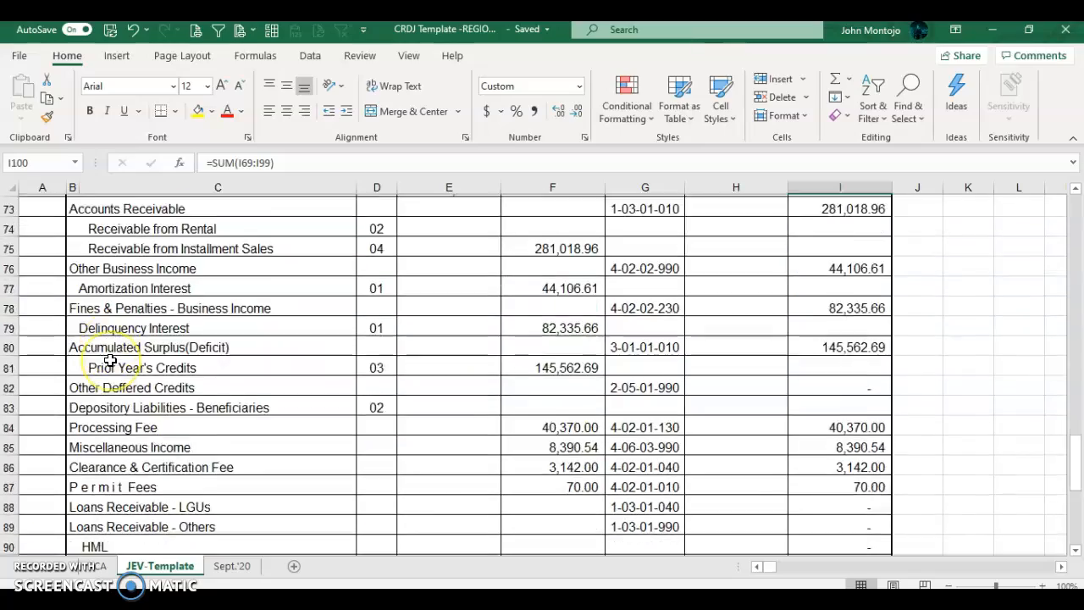
{"action": "scroll", "coordinate": [110, 361], "scroll_direction": "up", "scroll_amount": 9}
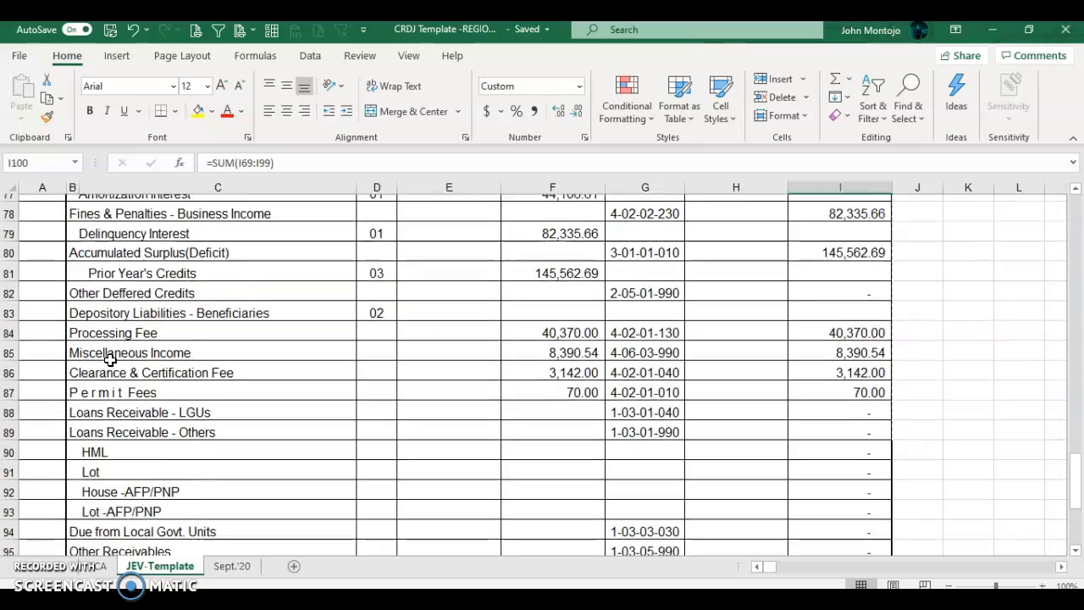
{"action": "scroll", "coordinate": [110, 361], "scroll_direction": "down", "scroll_amount": 7}
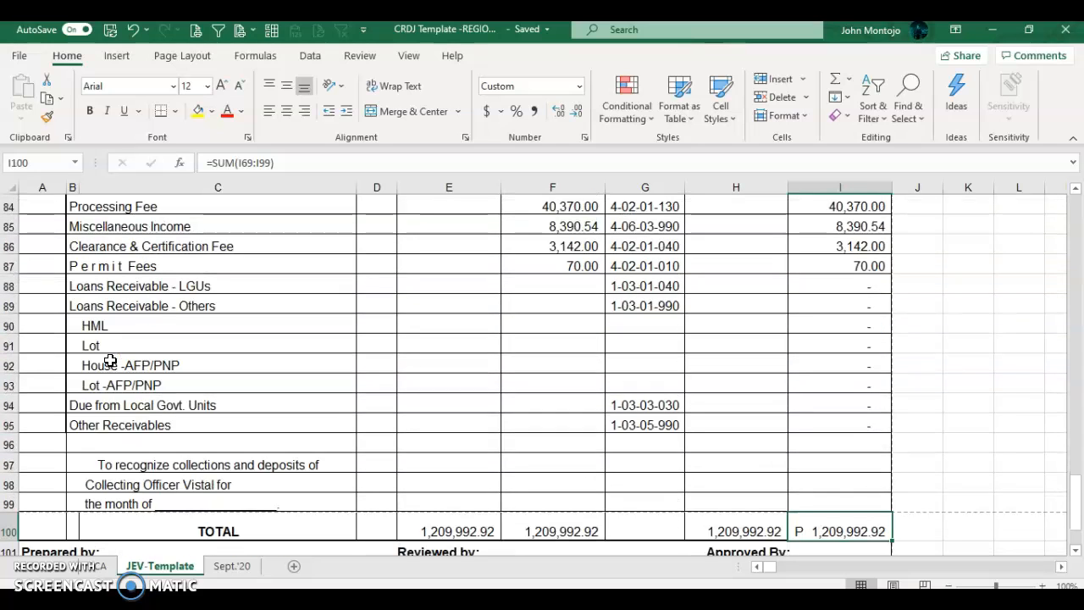
{"action": "left_click", "coordinate": [8, 305]}
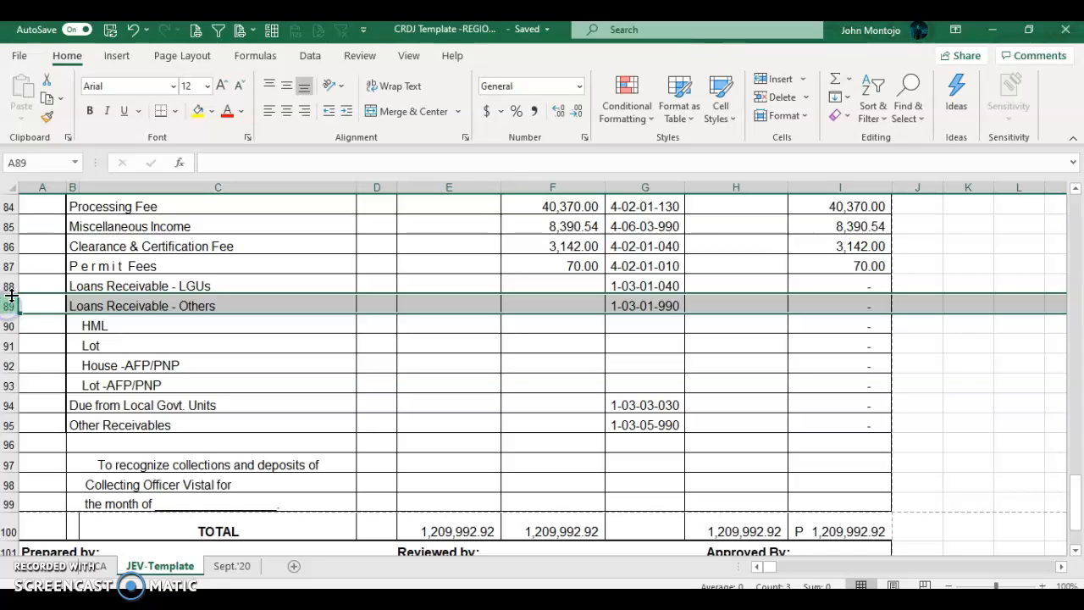
{"action": "left_click", "coordinate": [12, 286]}
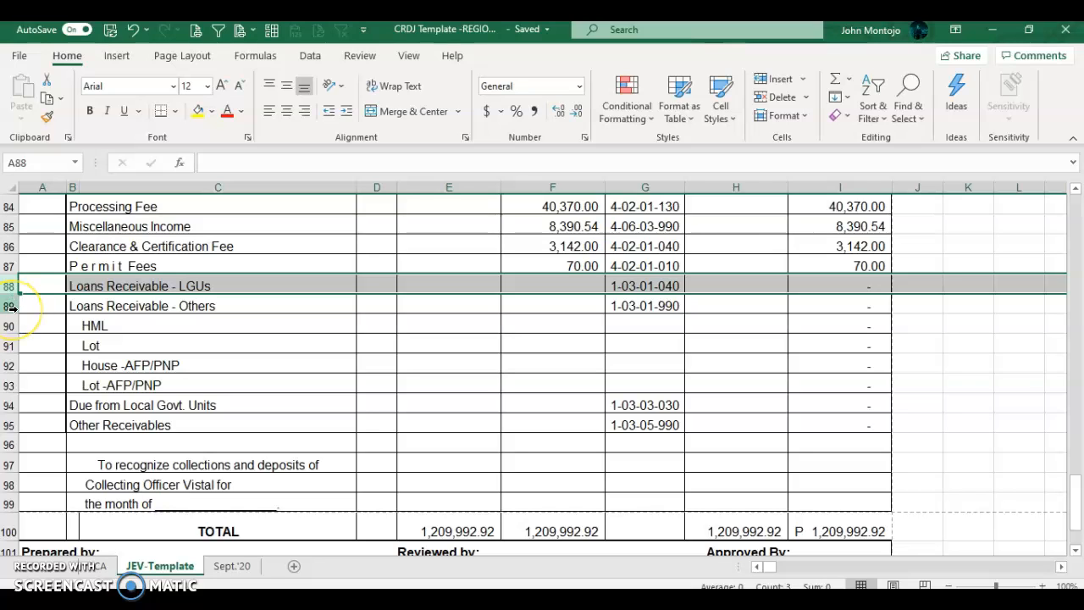
{"action": "left_click", "coordinate": [10, 306]}
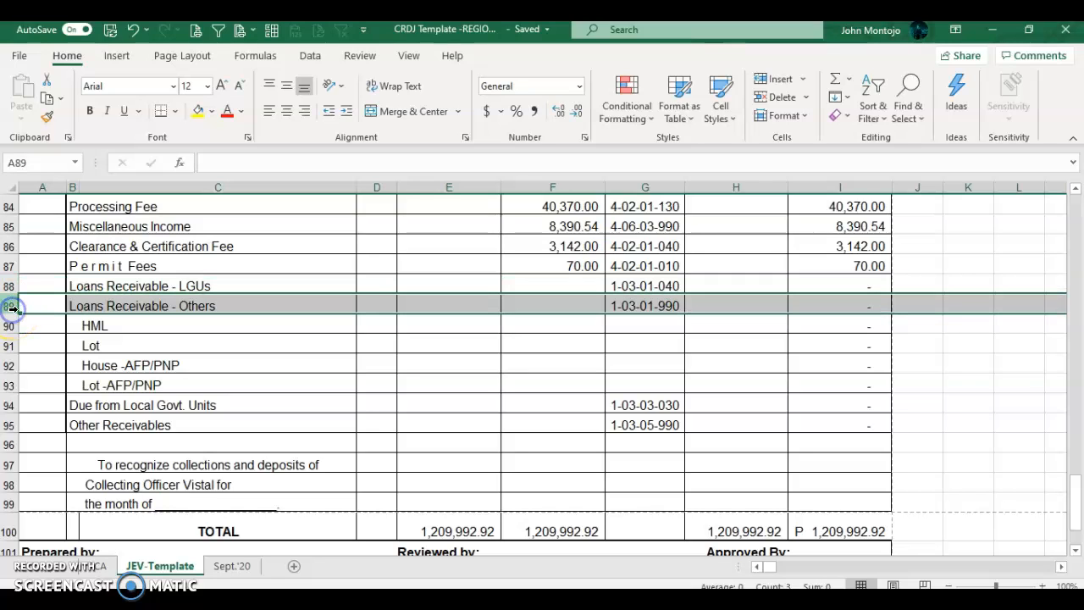
{"action": "left_click", "coordinate": [124, 343]}
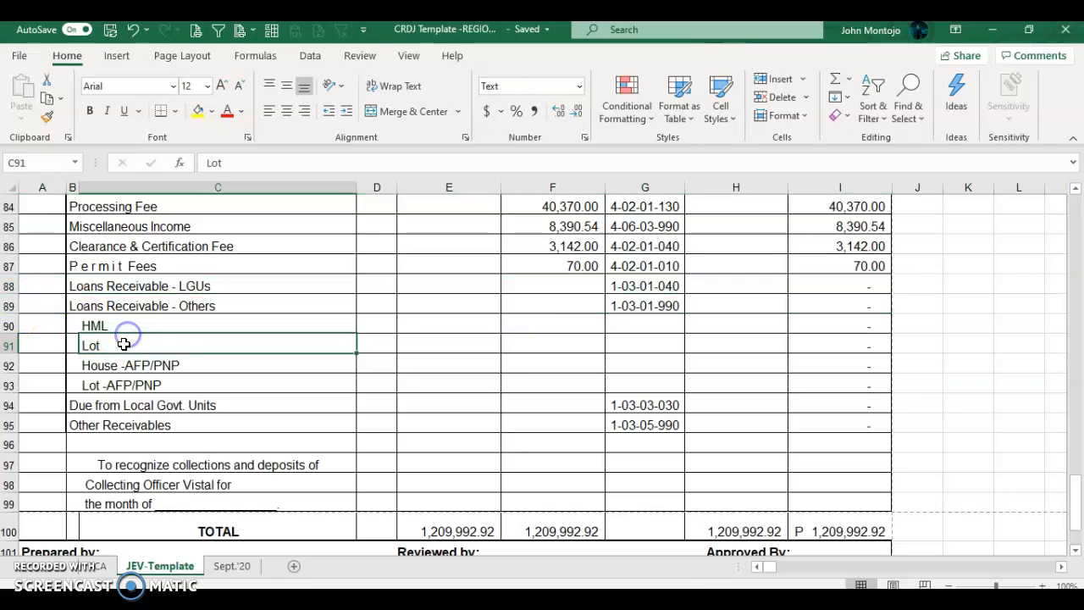
{"action": "left_click", "coordinate": [12, 365]}
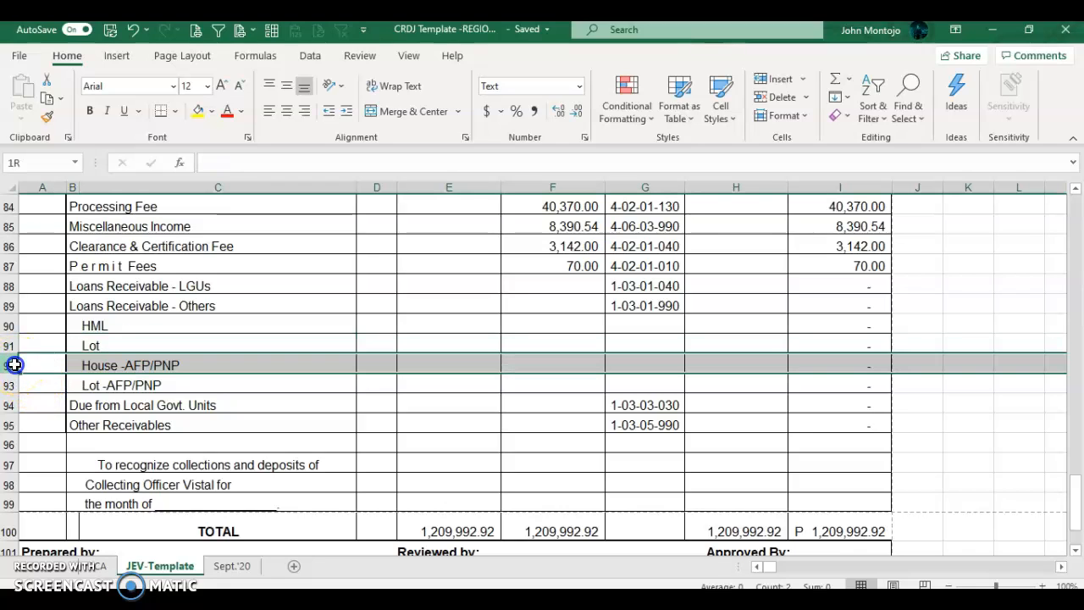
{"action": "left_click_drag", "start_coordinate": [14, 364], "coordinate": [14, 379]}
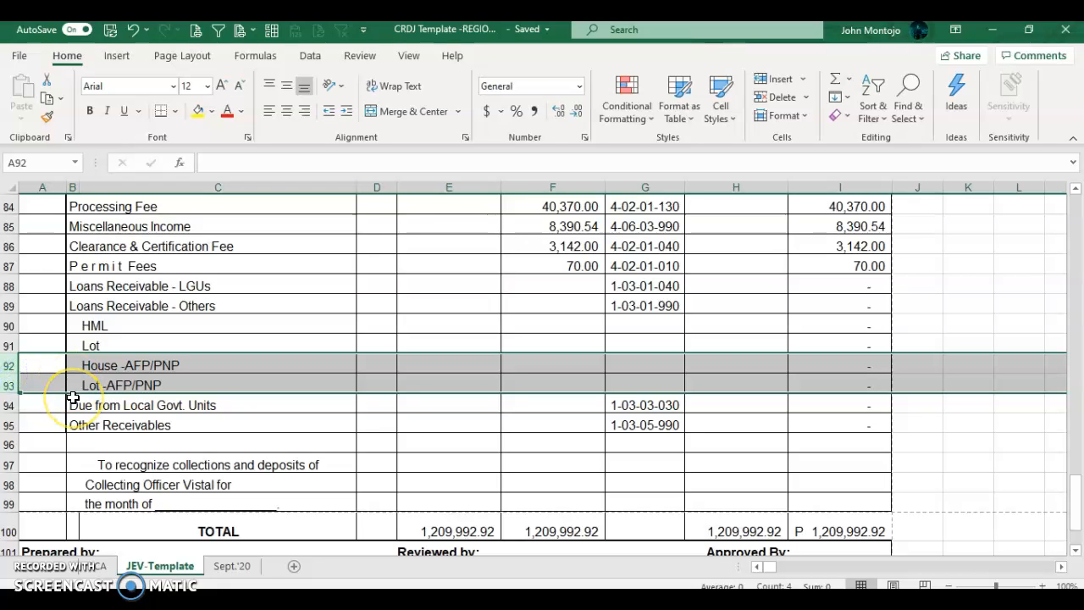
{"action": "left_click", "coordinate": [12, 405]}
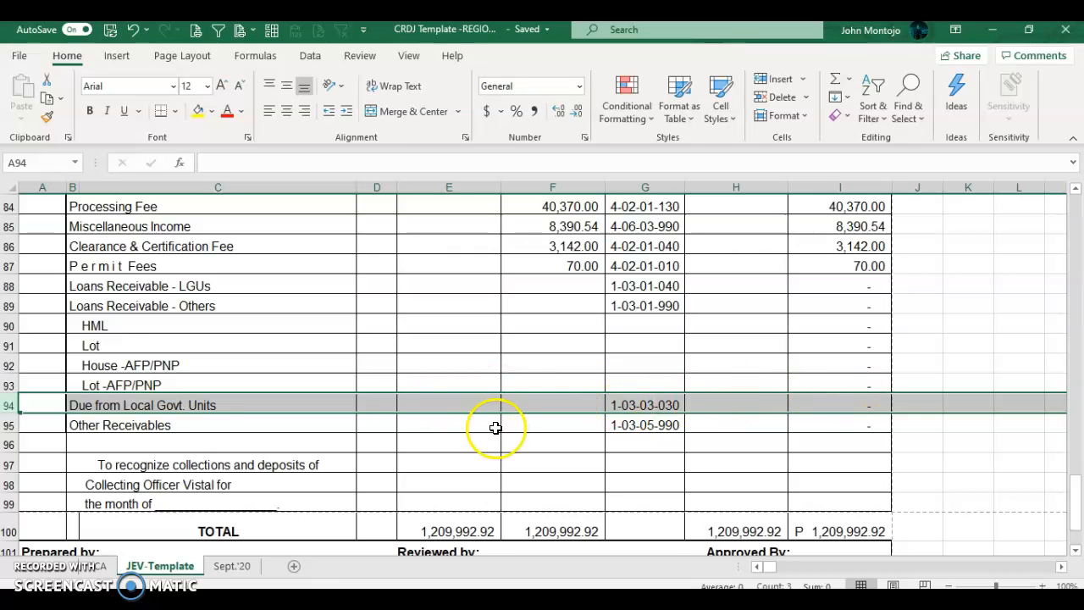
{"action": "scroll", "coordinate": [494, 428], "scroll_direction": "down", "scroll_amount": 1}
{"action": "scroll", "coordinate": [496, 428], "scroll_direction": "down", "scroll_amount": 2}
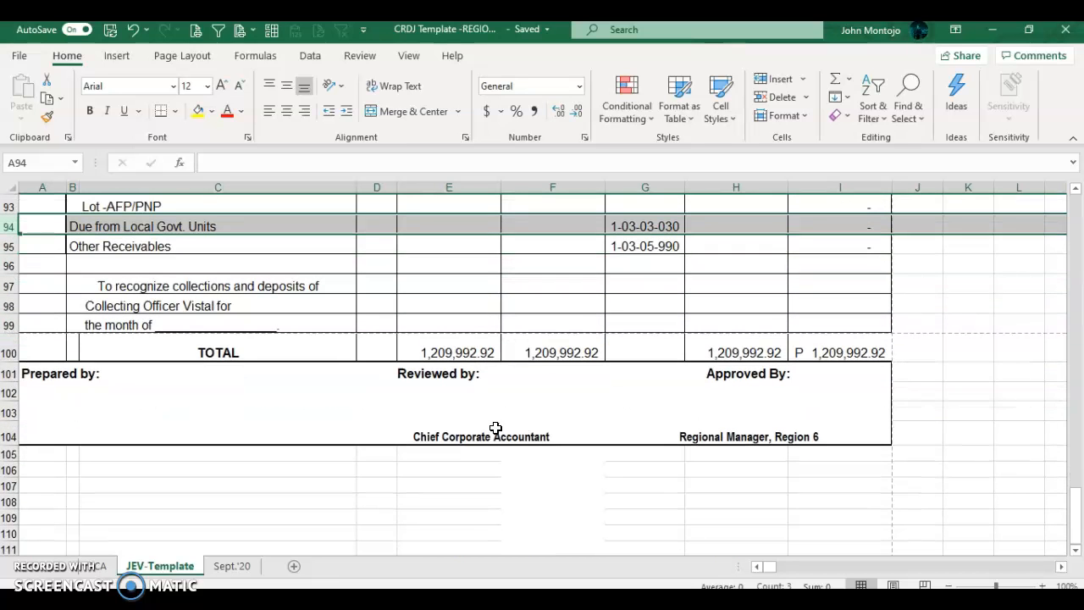
{"action": "left_click", "coordinate": [30, 373]}
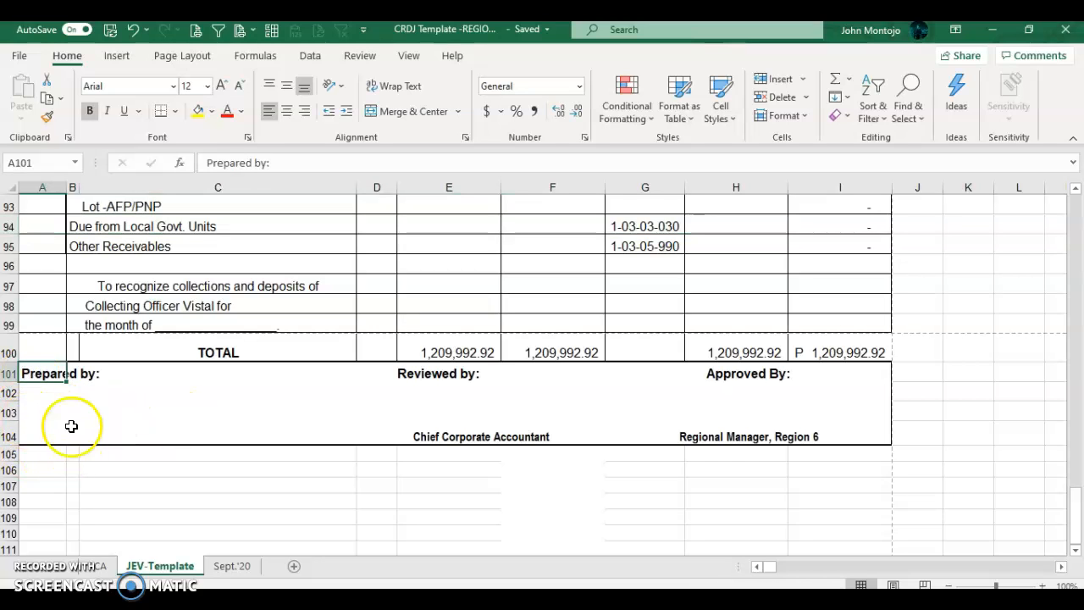
{"action": "left_click", "coordinate": [34, 410]}
{"action": "left_click", "coordinate": [37, 438]}
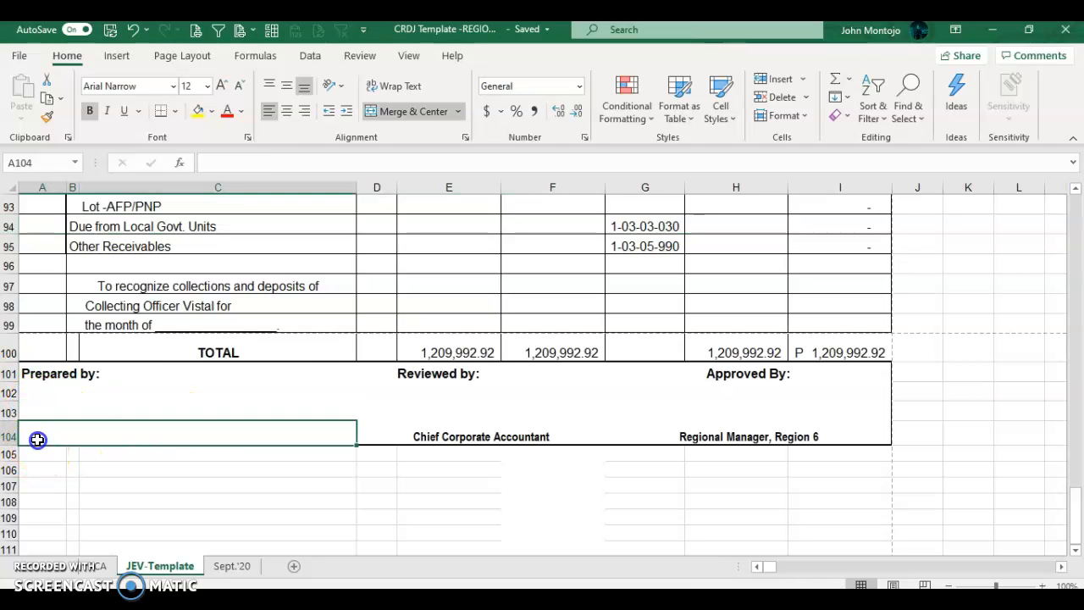
{"action": "left_click", "coordinate": [437, 376]}
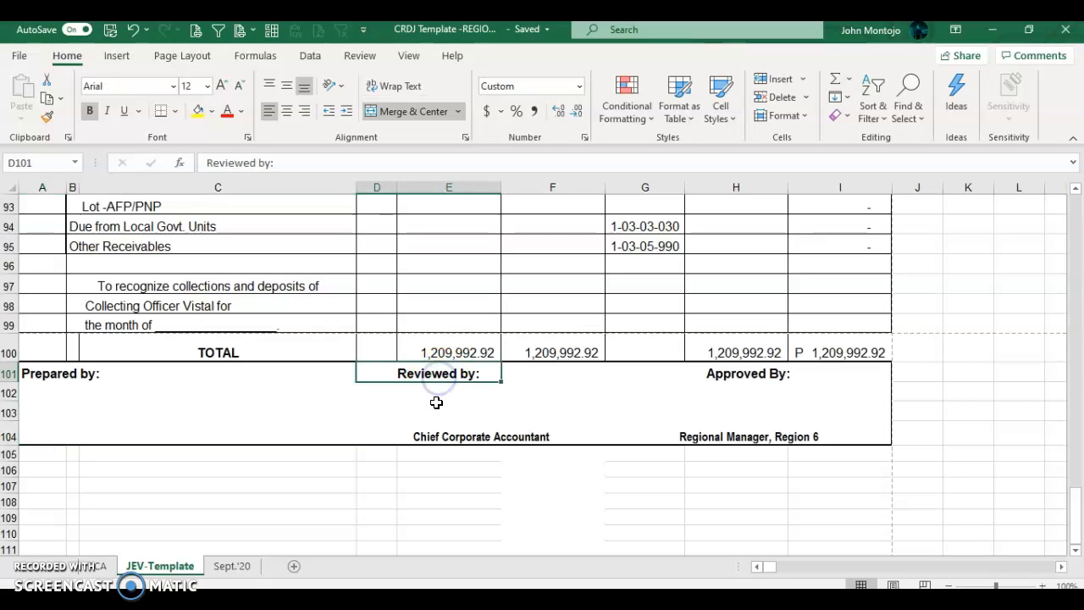
{"action": "left_click", "coordinate": [420, 438]}
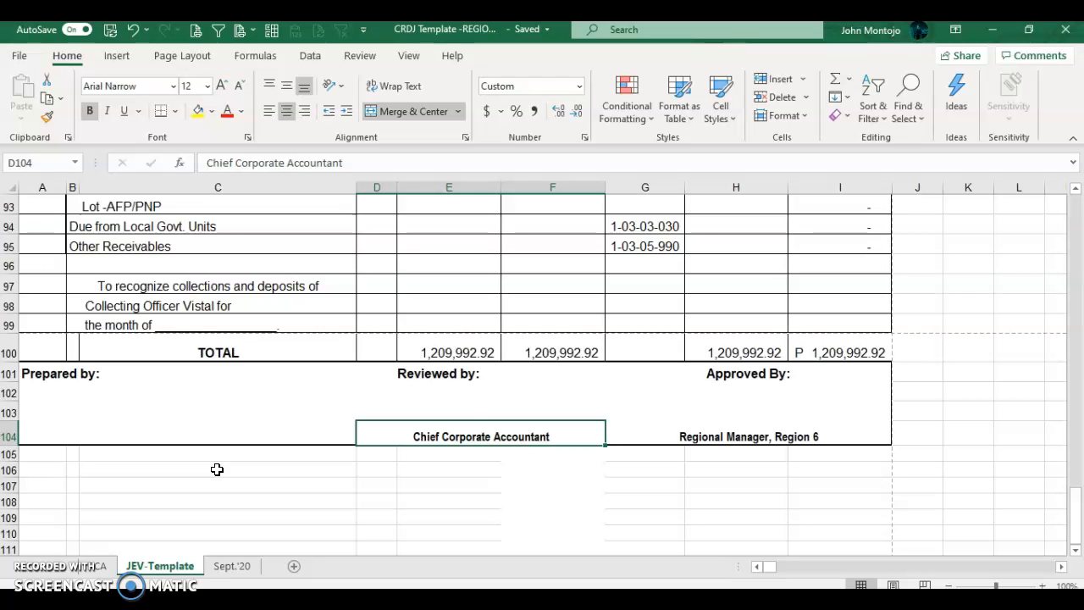
{"action": "scroll", "coordinate": [217, 469], "scroll_direction": "up", "scroll_amount": 10}
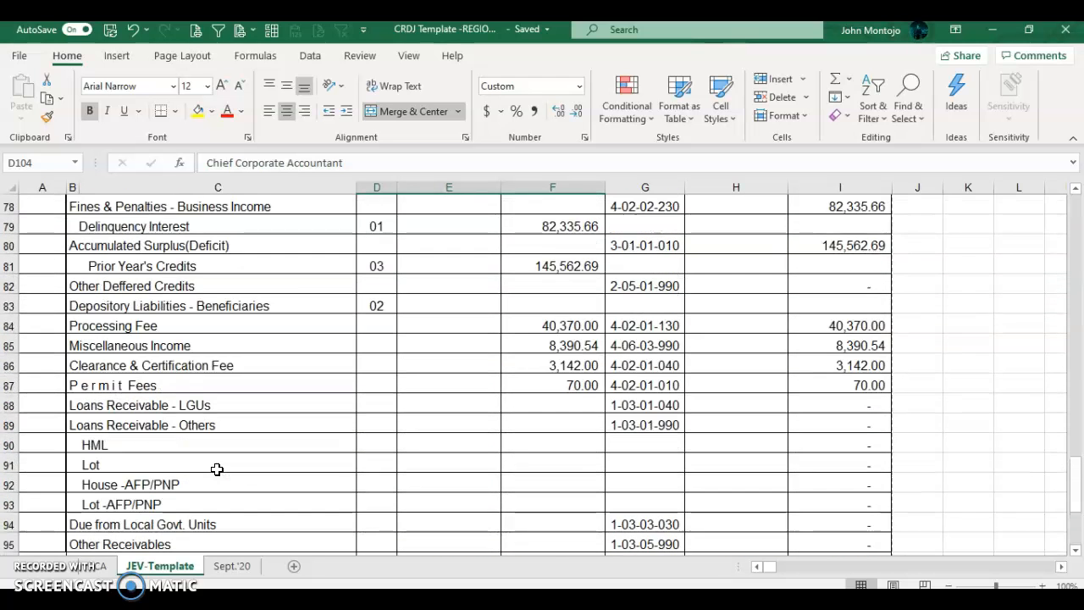
{"action": "scroll", "coordinate": [216, 469], "scroll_direction": "down", "scroll_amount": 5}
{"action": "scroll", "coordinate": [216, 469], "scroll_direction": "up", "scroll_amount": 5}
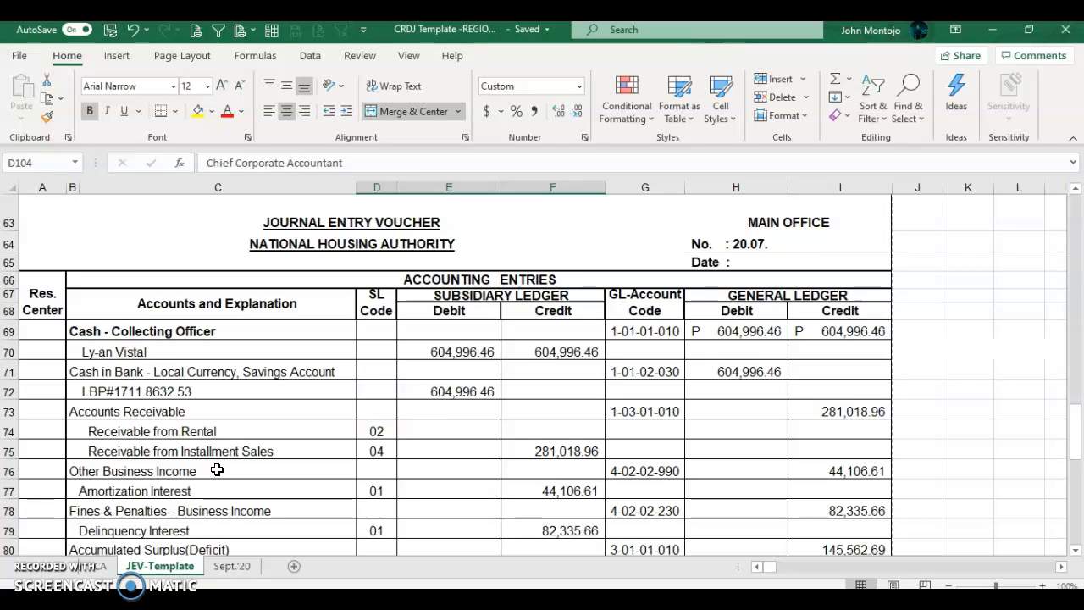
{"action": "left_click", "coordinate": [72, 449]}
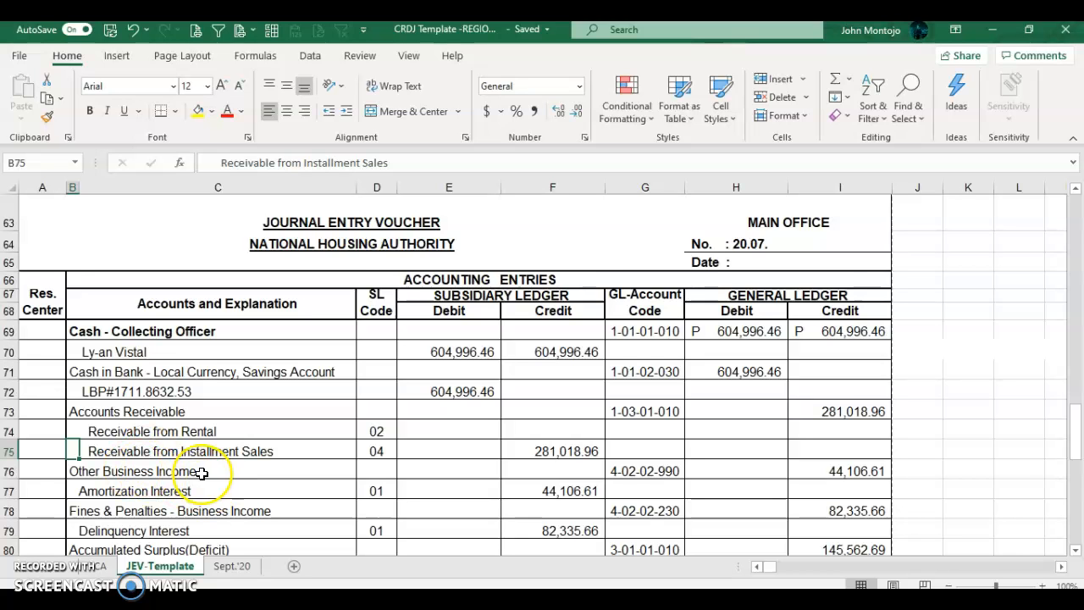
{"action": "scroll", "coordinate": [201, 473], "scroll_direction": "down", "scroll_amount": 4}
{"action": "scroll", "coordinate": [202, 473], "scroll_direction": "down", "scroll_amount": 7}
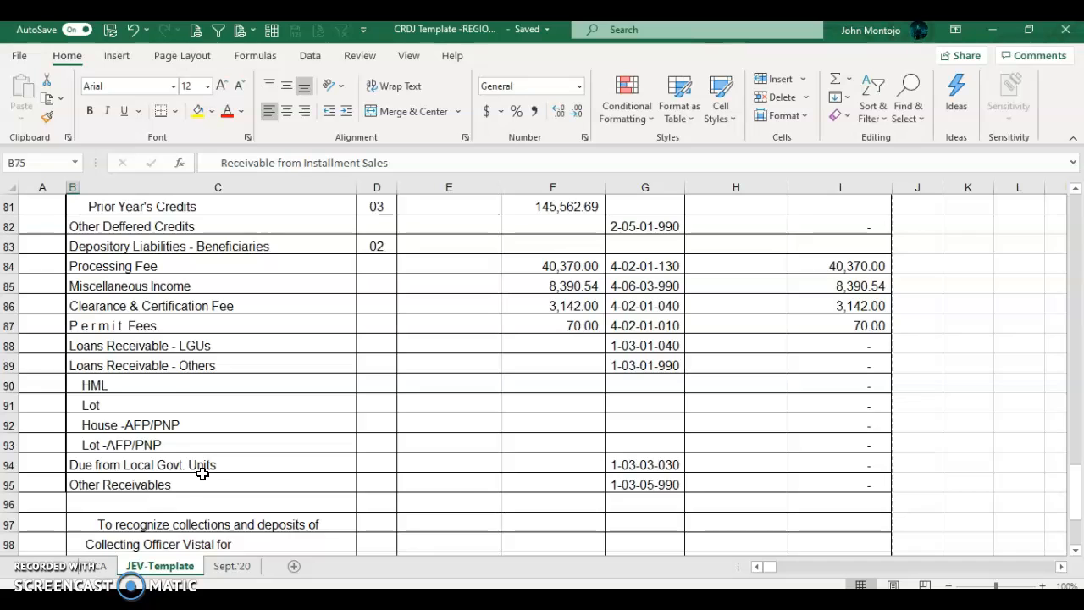
{"action": "scroll", "coordinate": [202, 473], "scroll_direction": "up", "scroll_amount": 11}
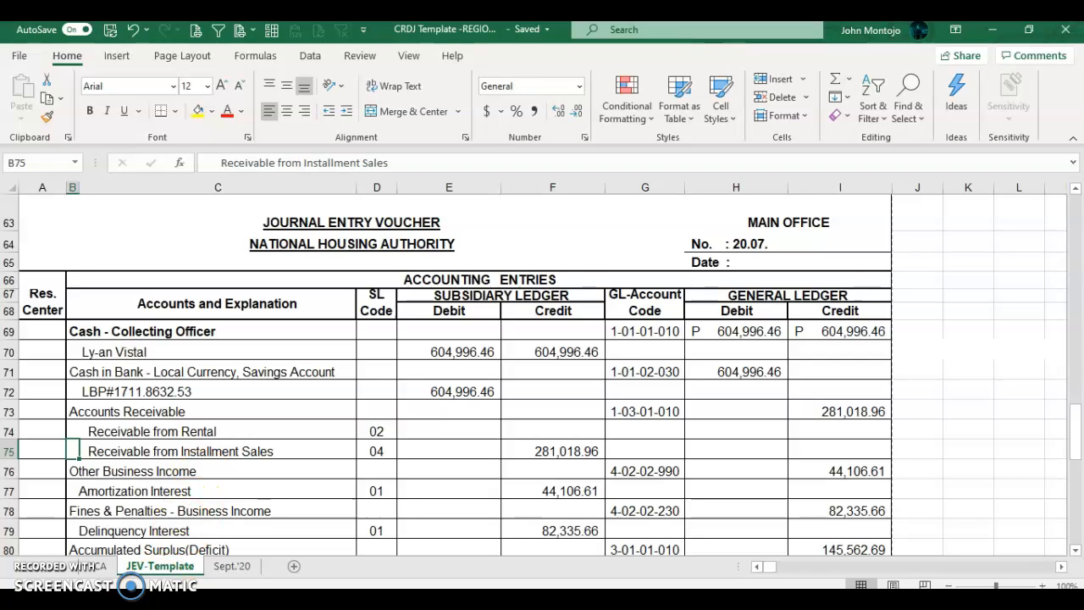
{"action": "key", "text": "alt+Tab"}
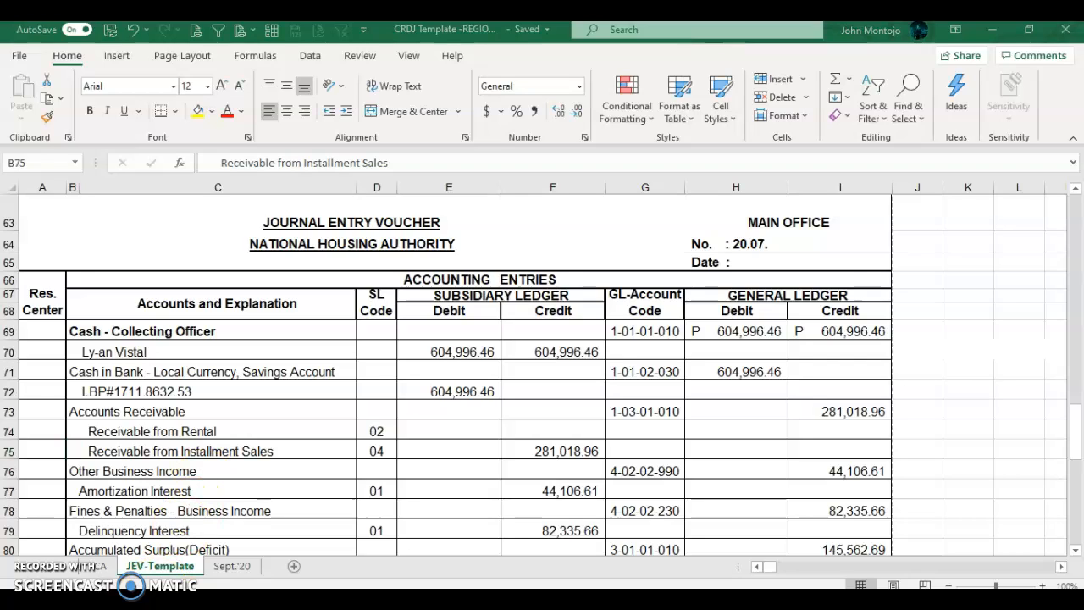